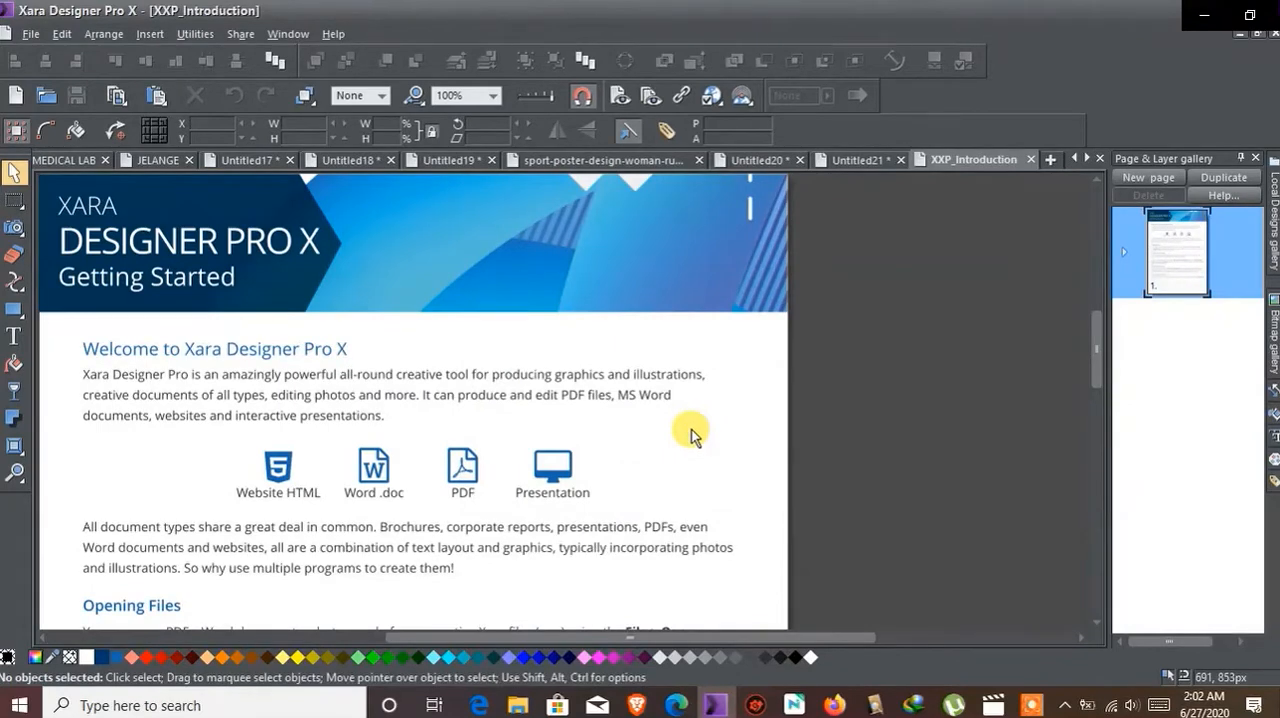
# Step: In the Untitled21 document, draw a black circle about 3.16 in wide below the blue gradient square
pyautogui.click(854, 162)
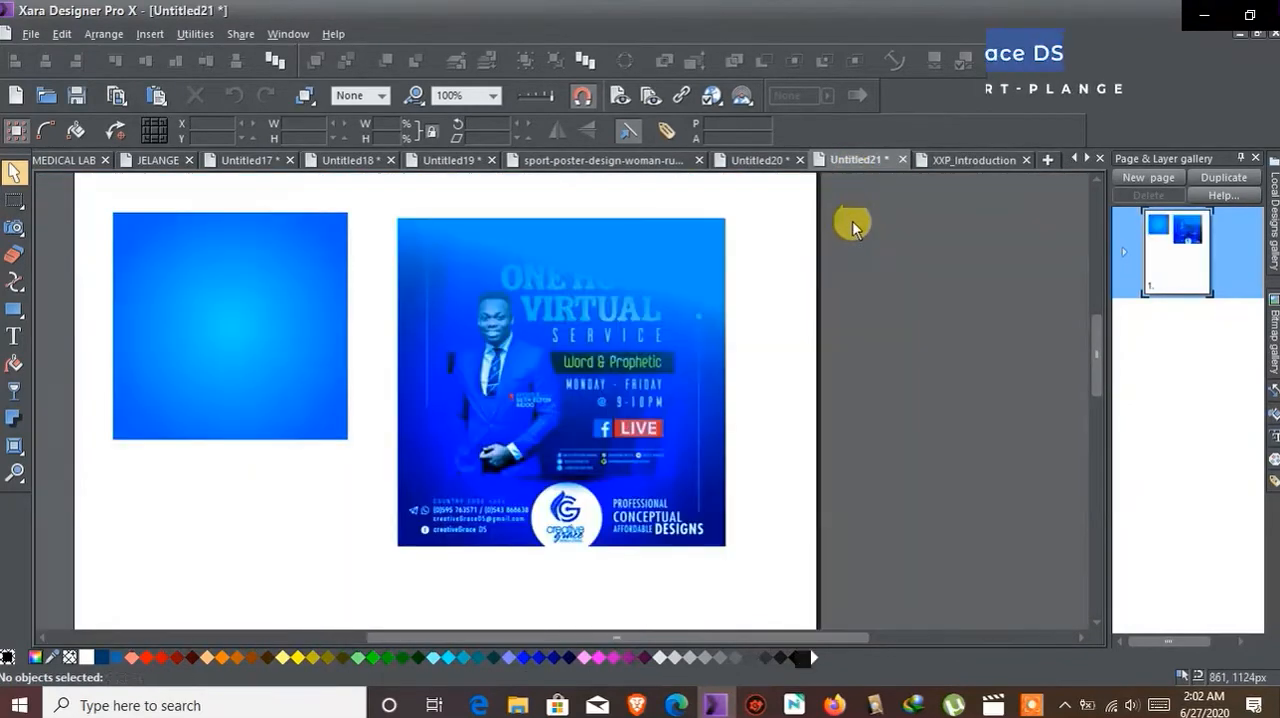
pyautogui.scroll(3, 897, 388)
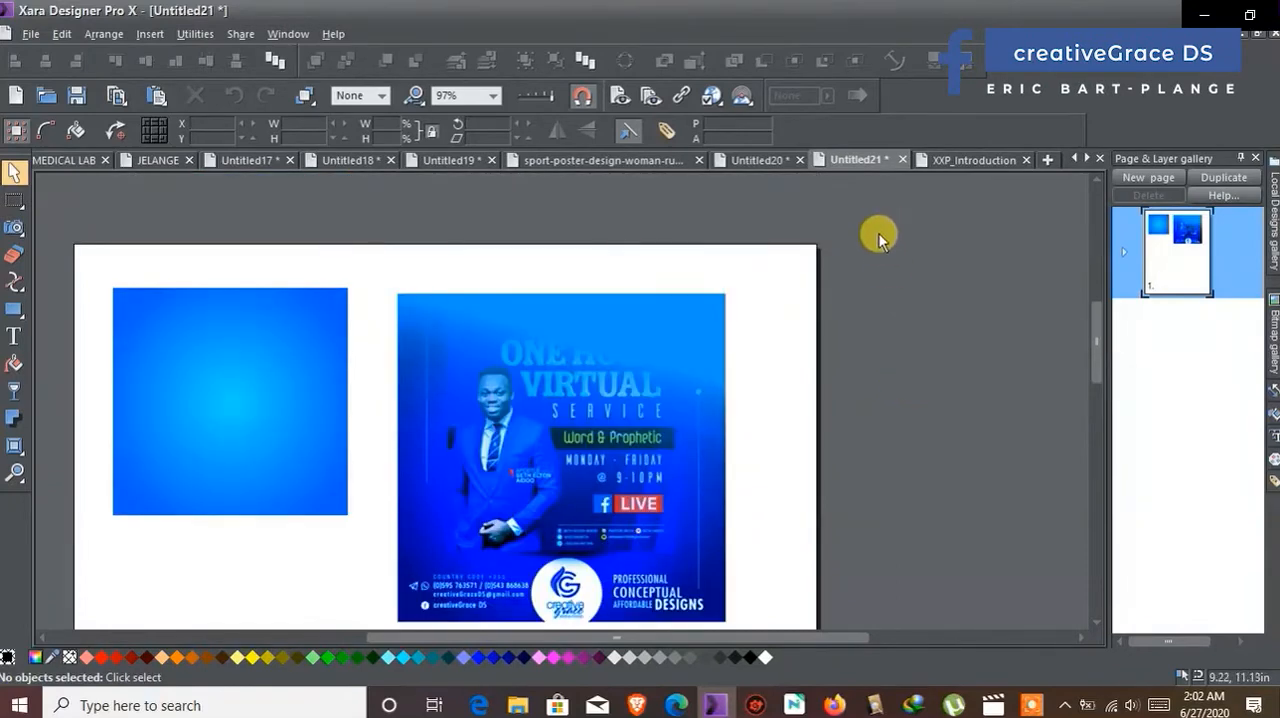
pyautogui.scroll(-9, 879, 297)
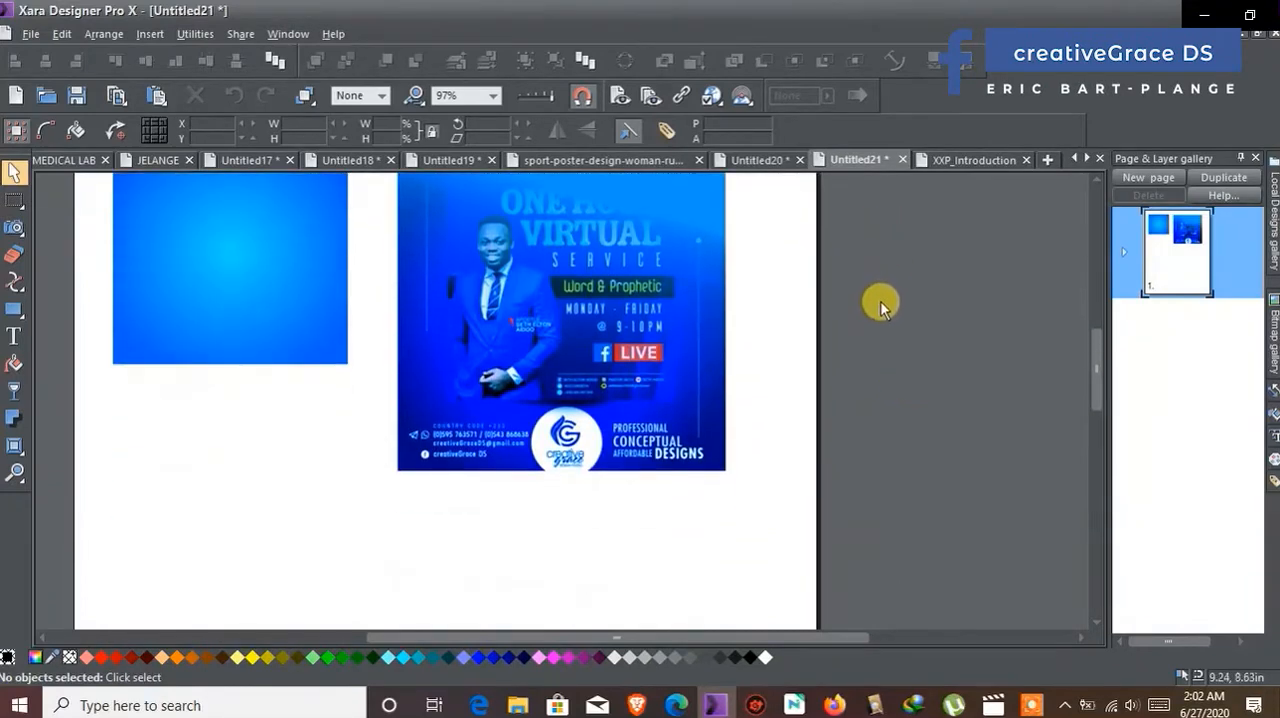
pyautogui.scroll(-4, 872, 325)
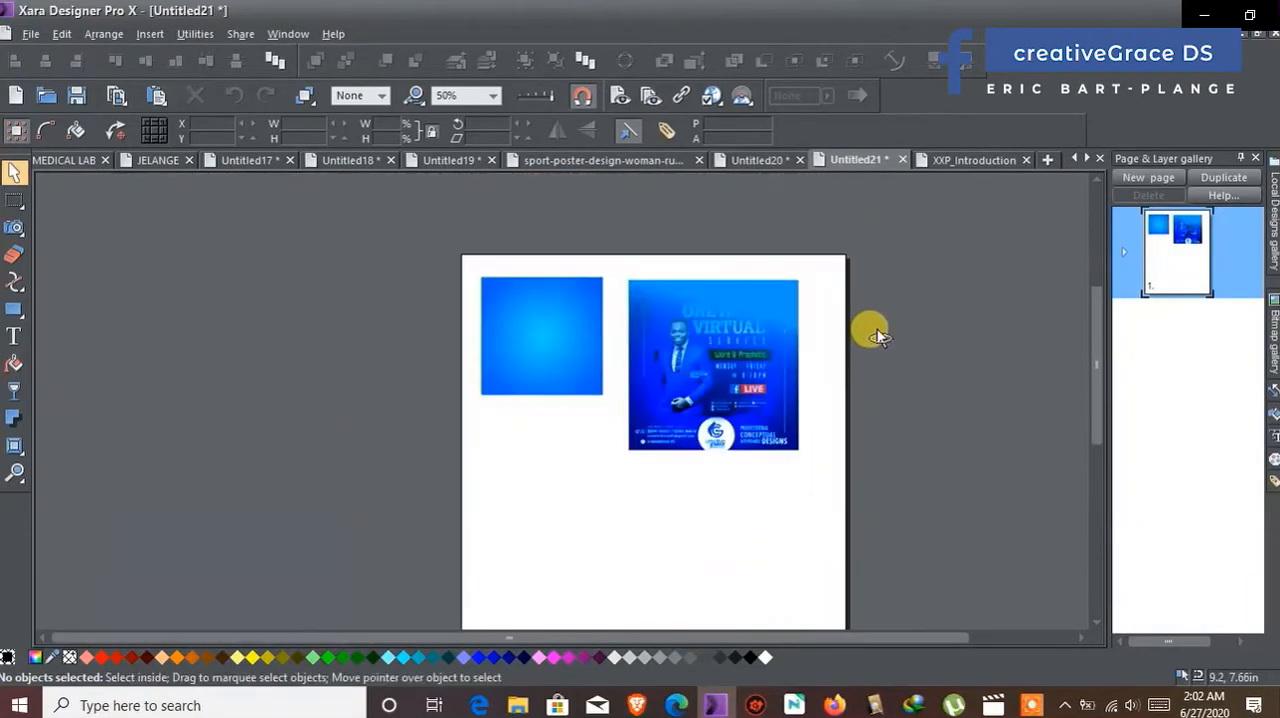
pyautogui.scroll(3, 766, 394)
pyautogui.scroll(-4, 766, 394)
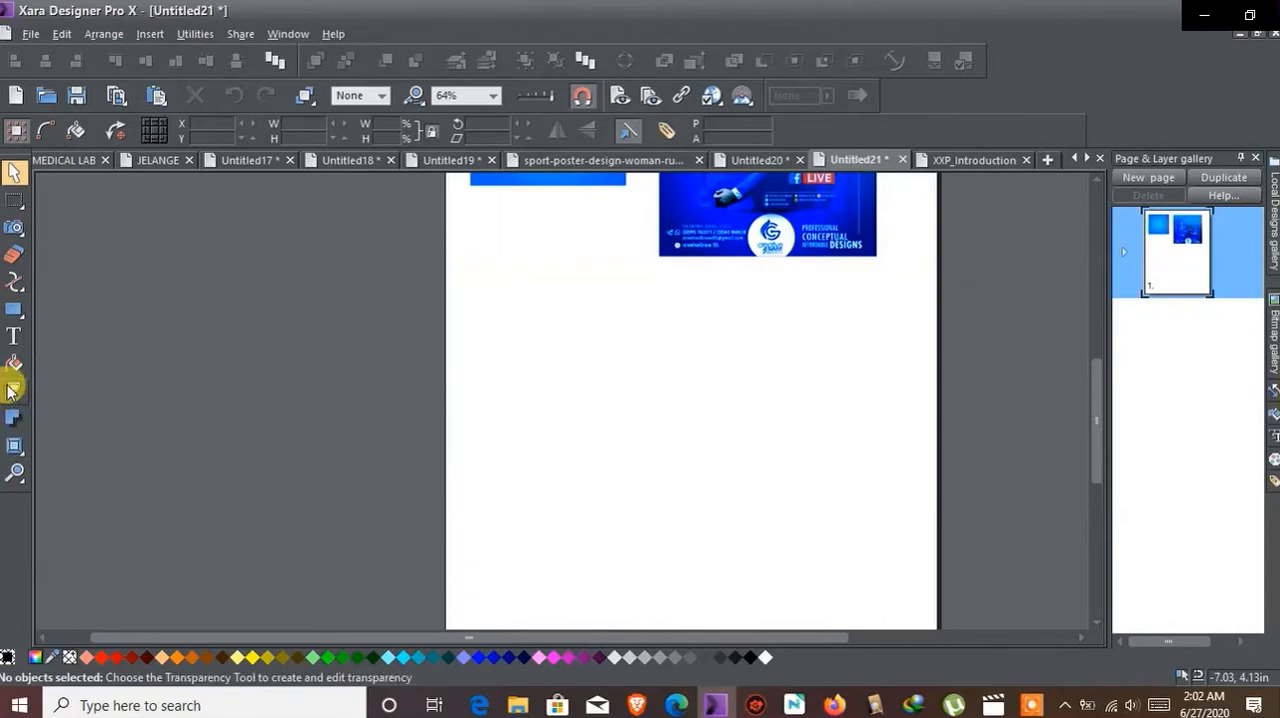
pyautogui.scroll(2, 463, 428)
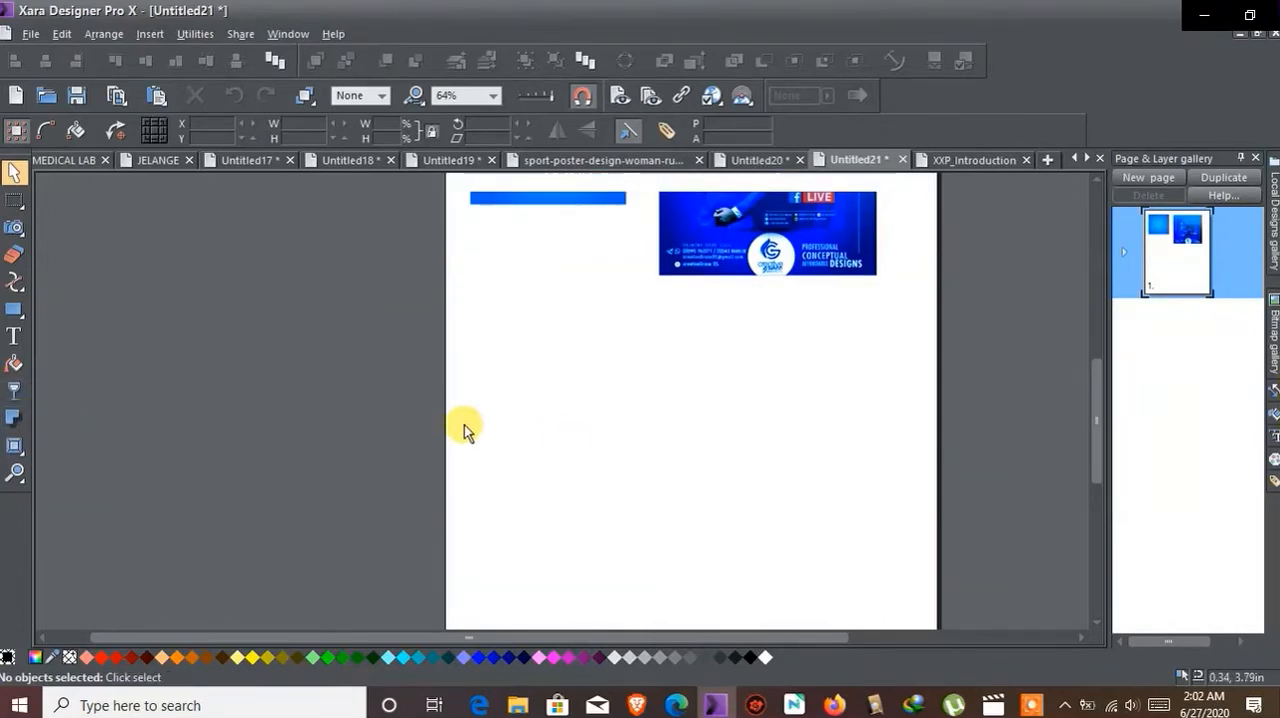
pyautogui.click(49, 307)
pyautogui.moveTo(607, 425); pyautogui.dragTo(665, 494)
pyautogui.click(13, 171)
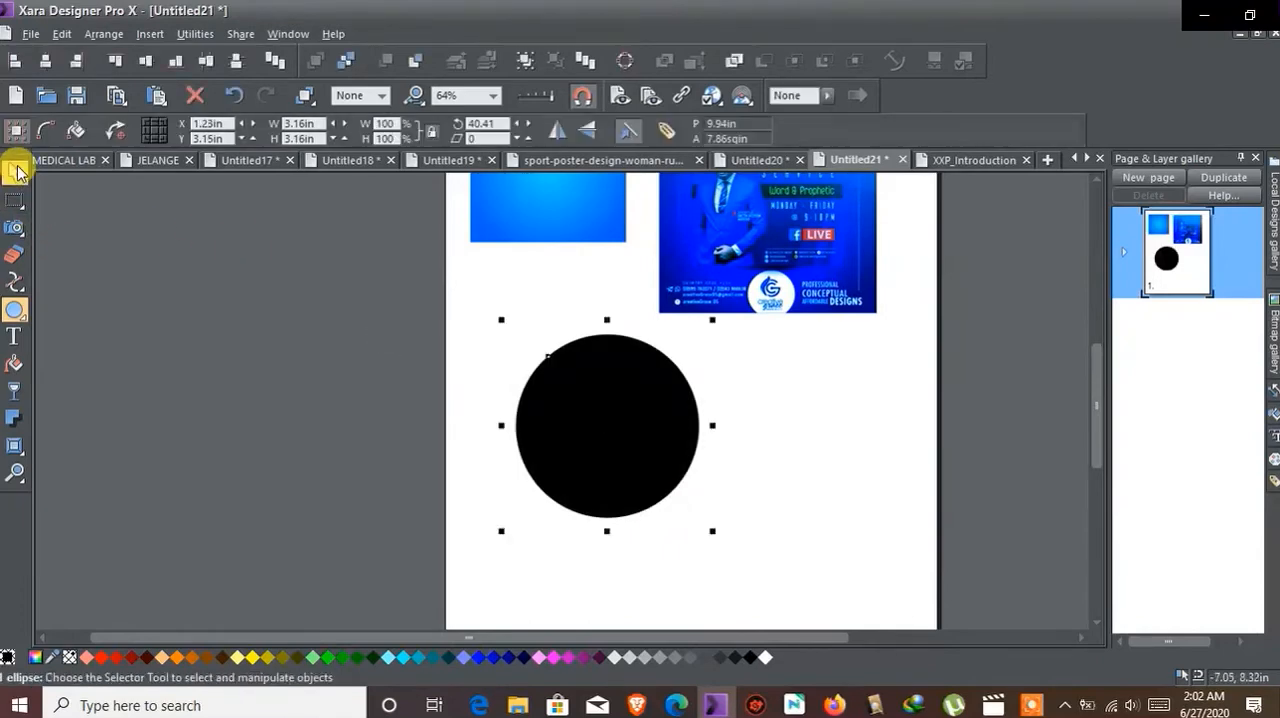
pyautogui.moveTo(606, 423); pyautogui.dragTo(561, 413)
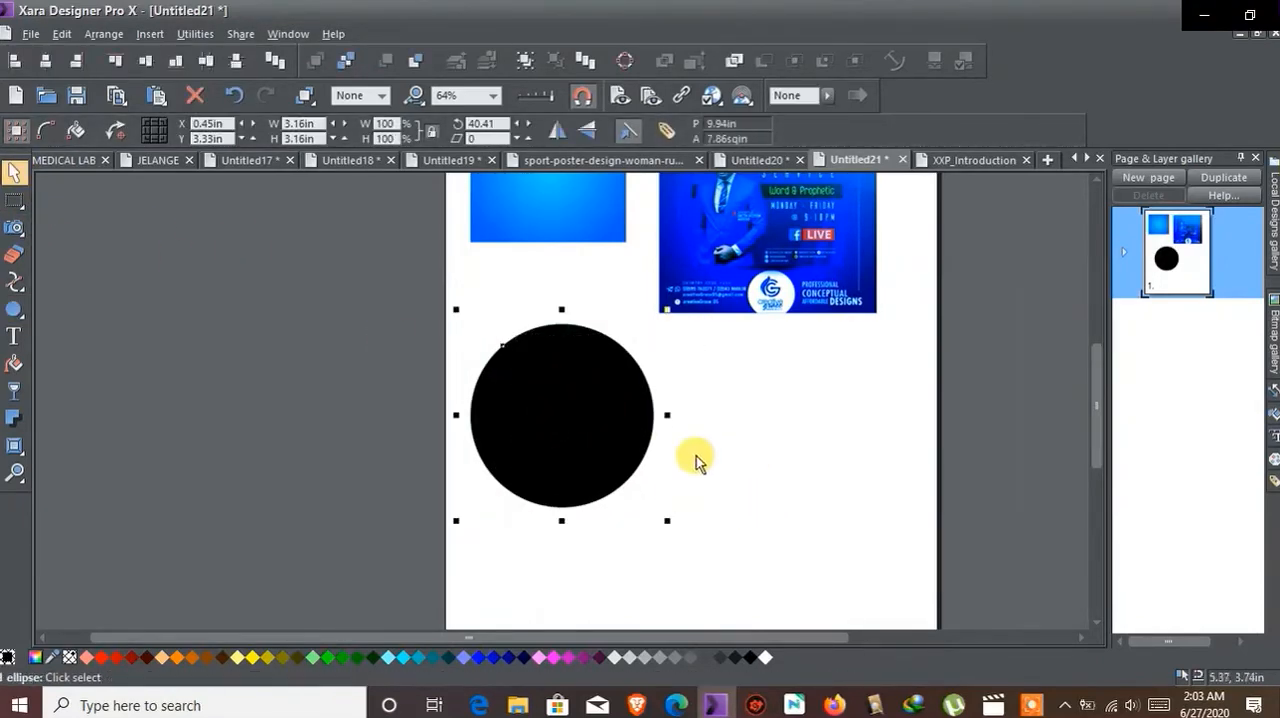
# Step: Apply a Circular fill to the circle with a white highlight near its upper left, fading to black at its edge
pyautogui.click(12, 368)
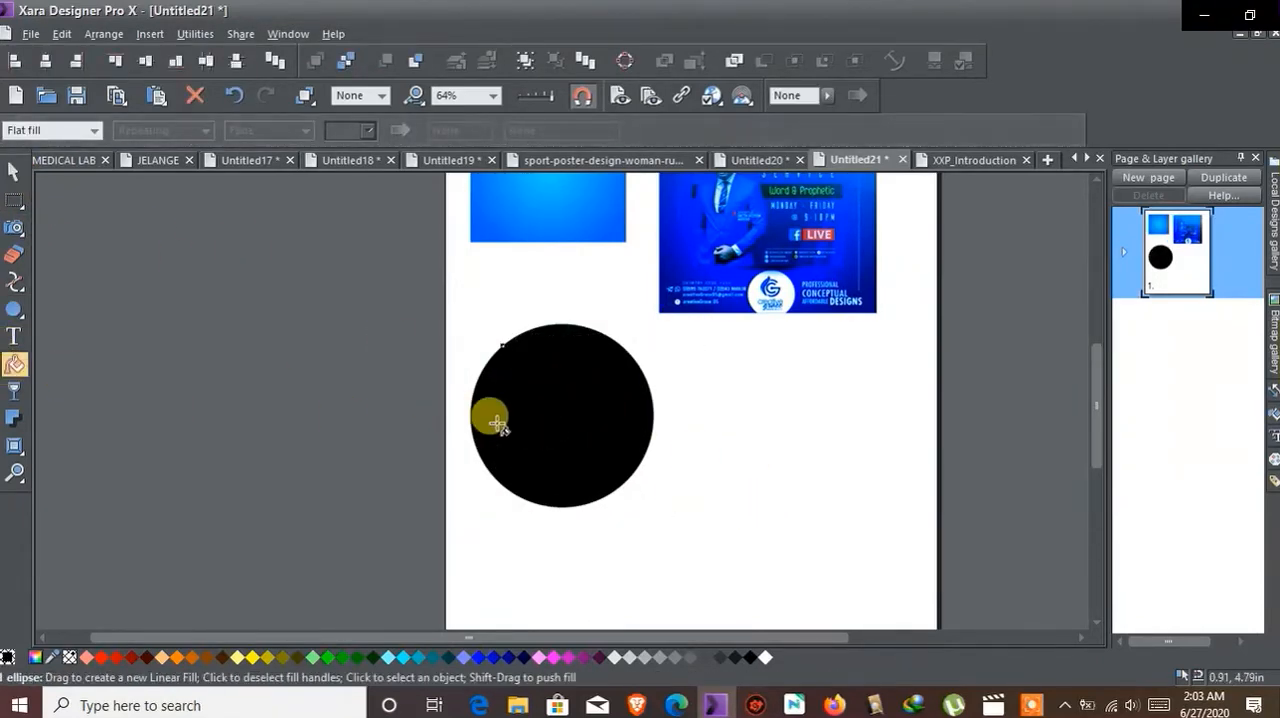
pyautogui.click(93, 130)
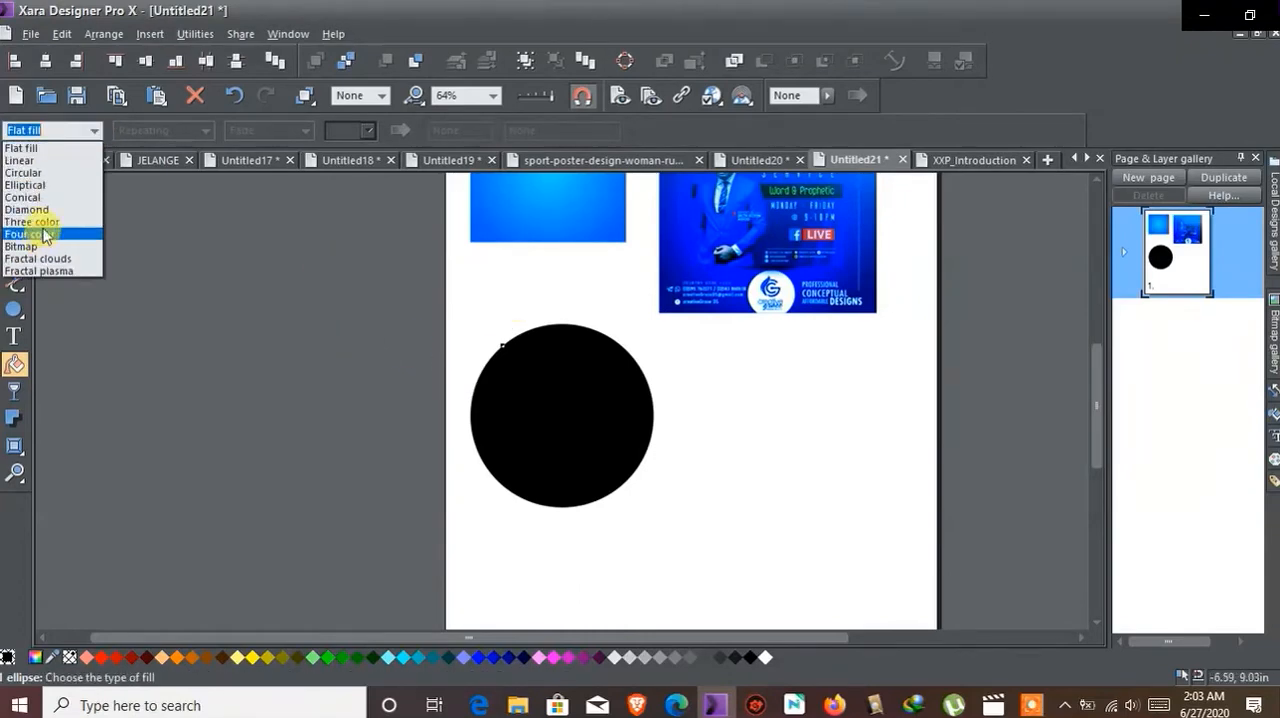
pyautogui.click(34, 165)
pyautogui.moveTo(562, 414); pyautogui.dragTo(528, 362)
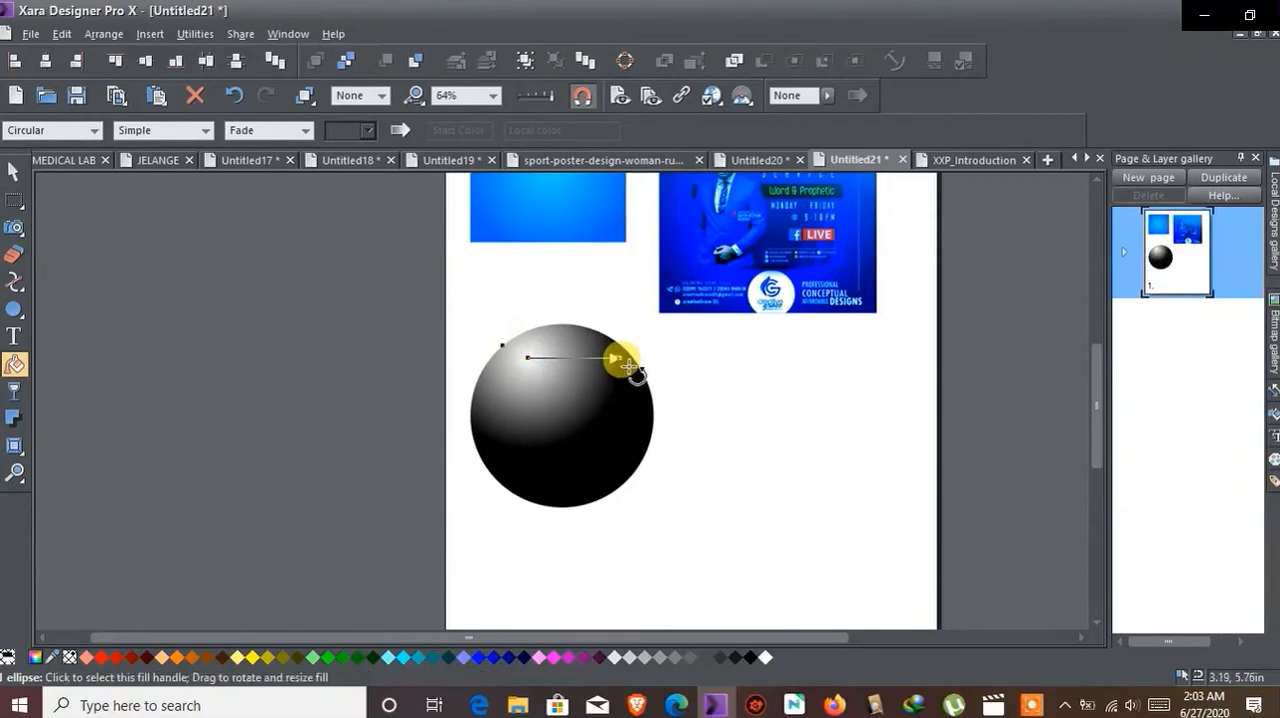
pyautogui.moveTo(627, 357); pyautogui.dragTo(638, 368)
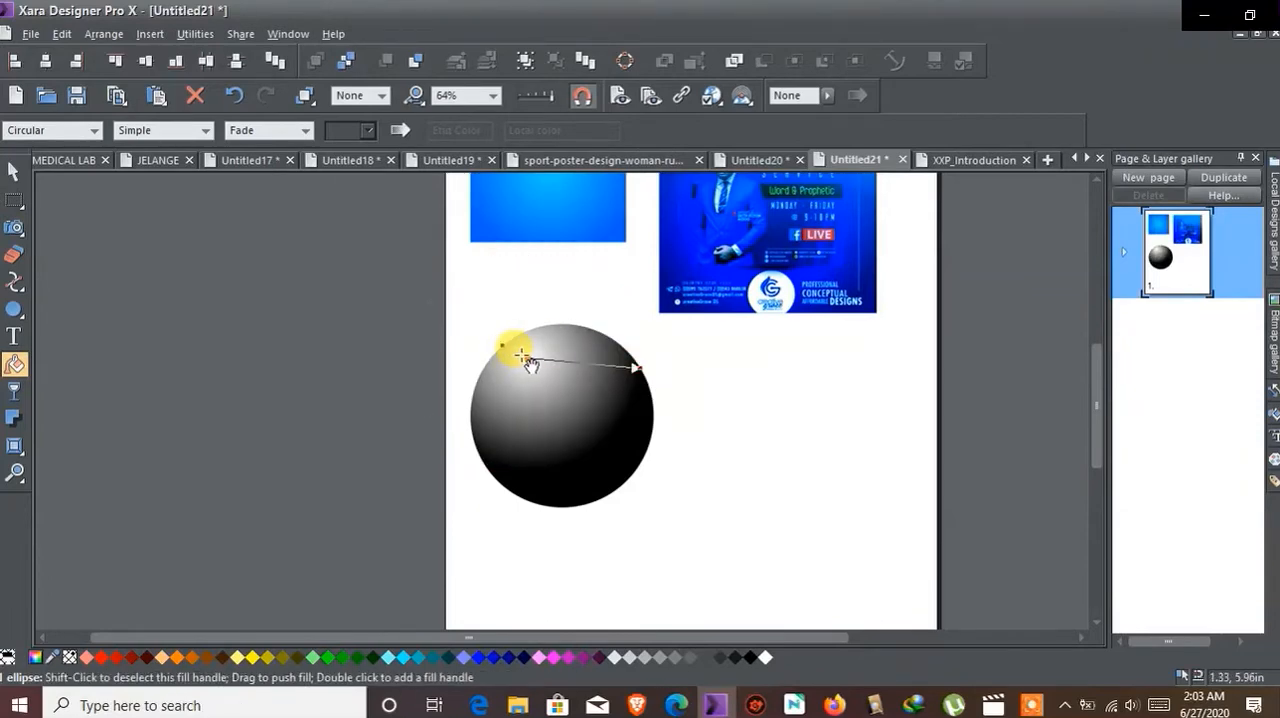
pyautogui.click(14, 171)
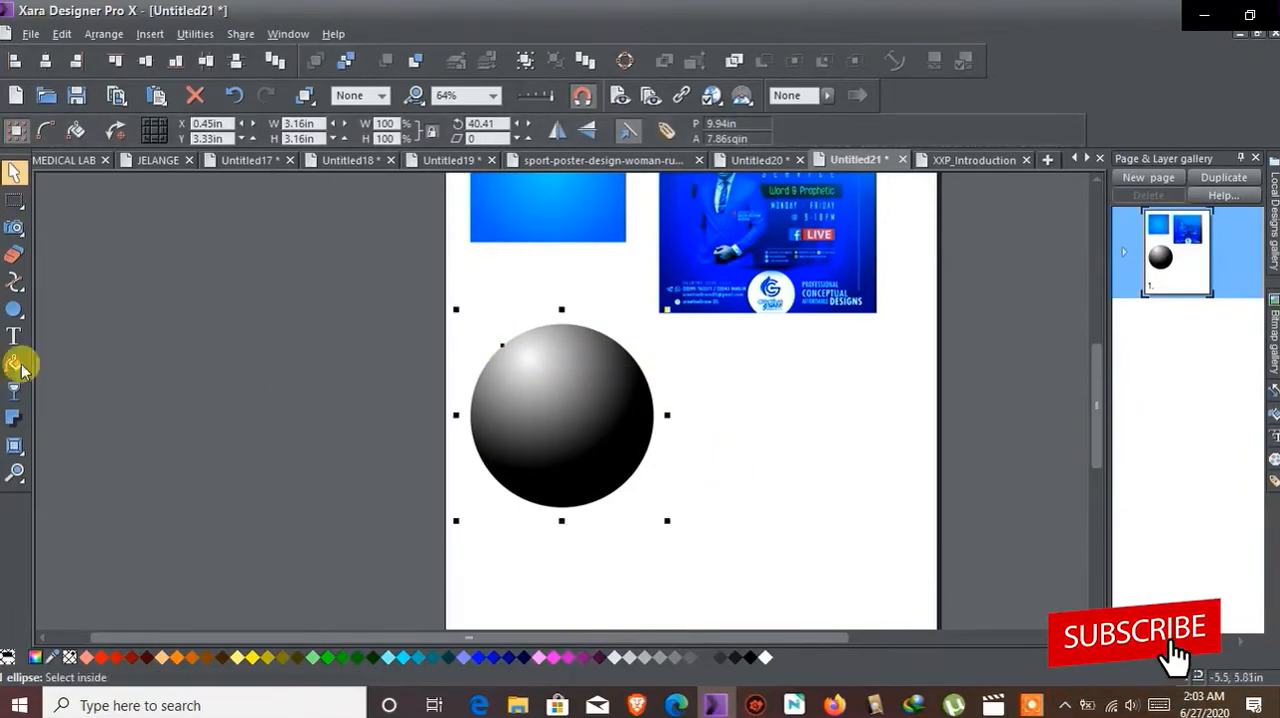
# Step: Examine the shaded sphere and the whole page at different magnifications using area zoom and free zooming
pyautogui.click(14, 473)
pyautogui.scroll(-3, 491, 309)
pyautogui.scroll(2, 512, 366)
pyautogui.moveTo(378, 241); pyautogui.dragTo(892, 560)
pyautogui.click(14, 172)
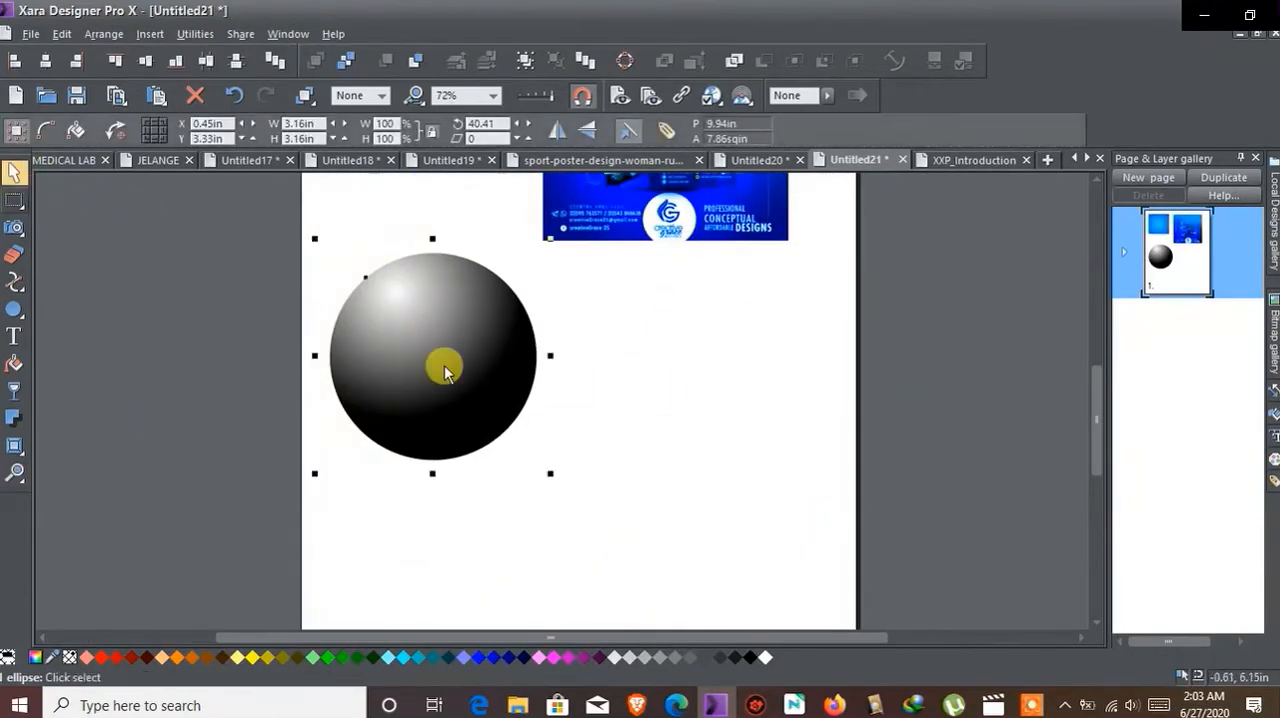
pyautogui.click(647, 430)
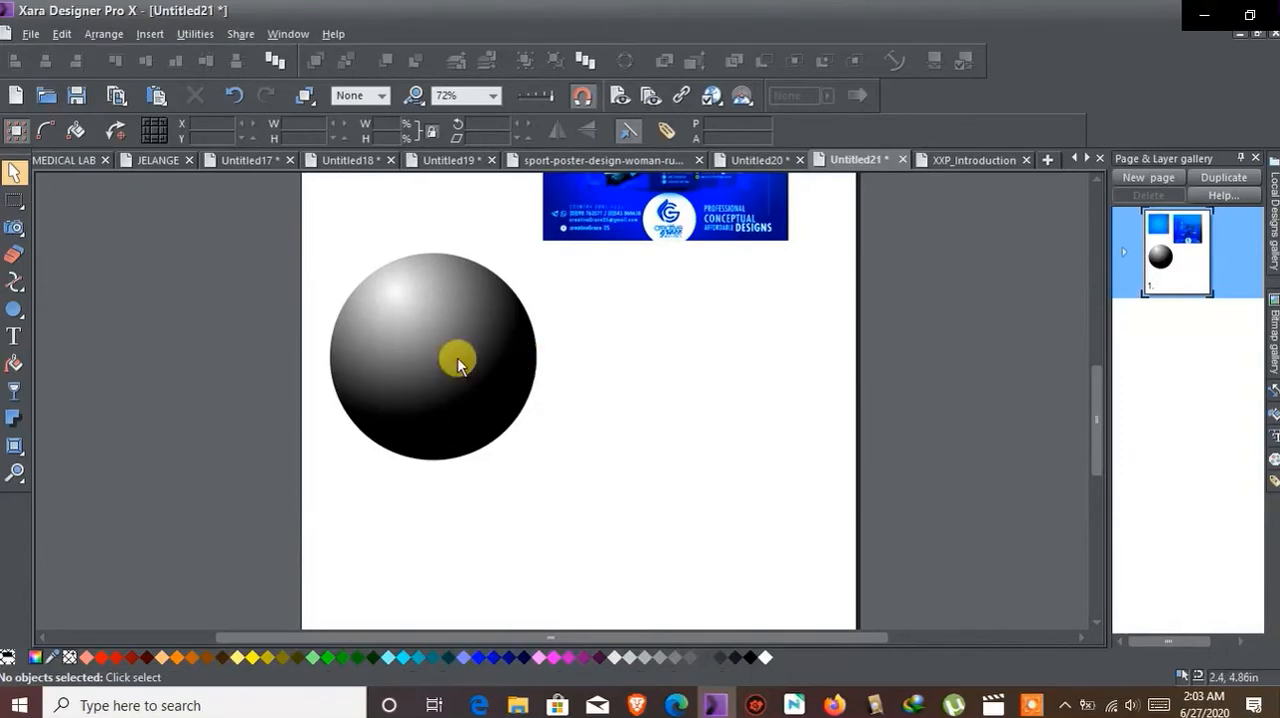
pyautogui.scroll(4, 520, 343)
pyautogui.scroll(-4, 490, 348)
pyautogui.scroll(-3, 428, 374)
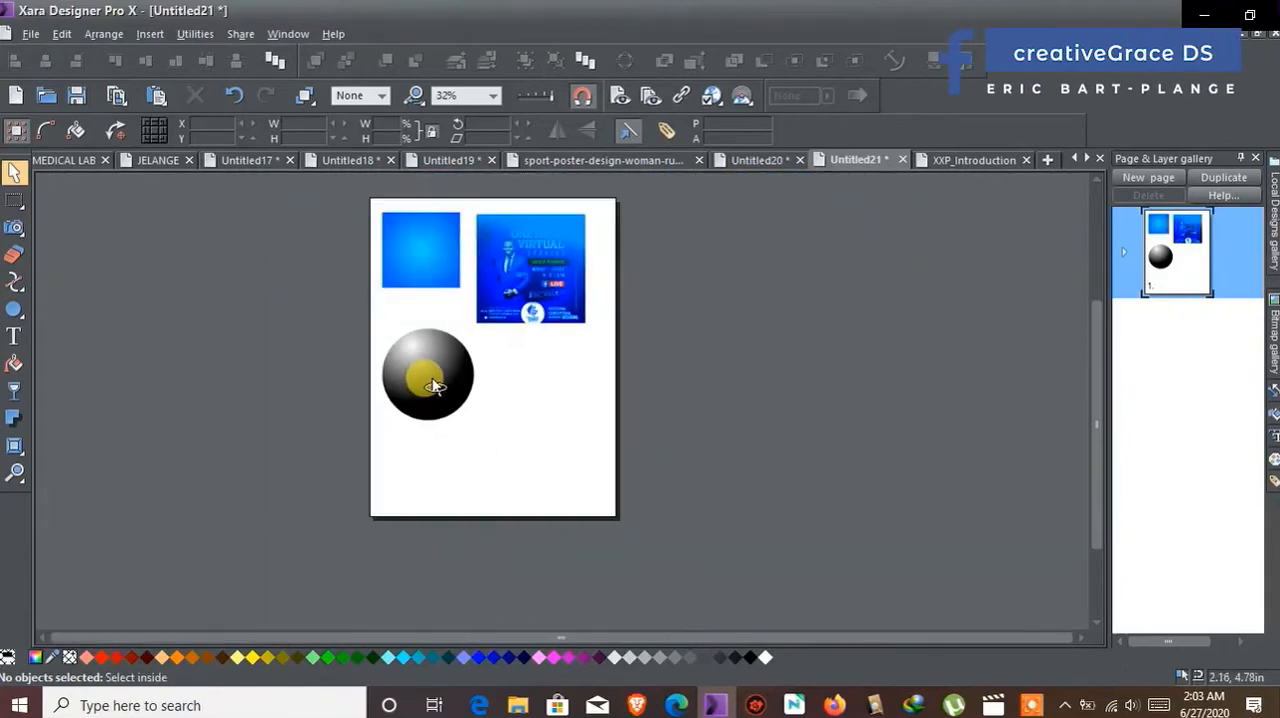
pyautogui.scroll(3, 428, 375)
pyautogui.scroll(1, 423, 371)
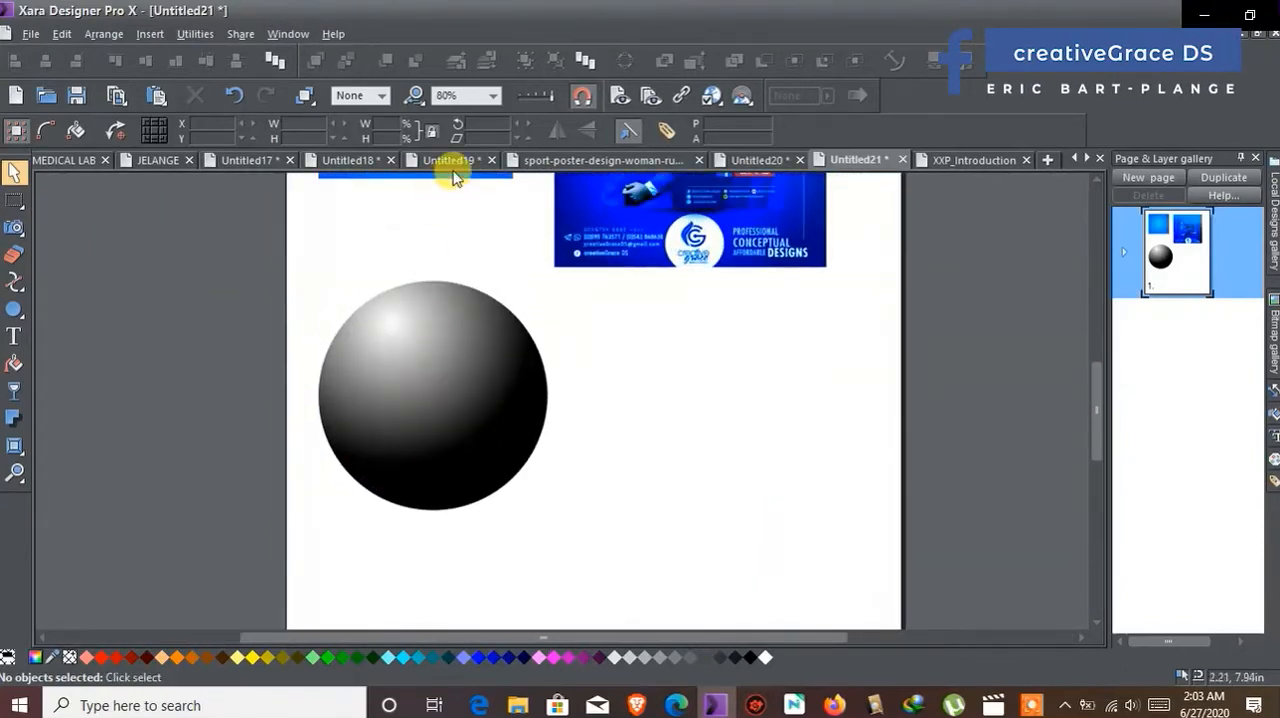
# Step: View the whole document with the Document zoom preset, then inspect the page with the 500% preset
pyautogui.click(491, 95)
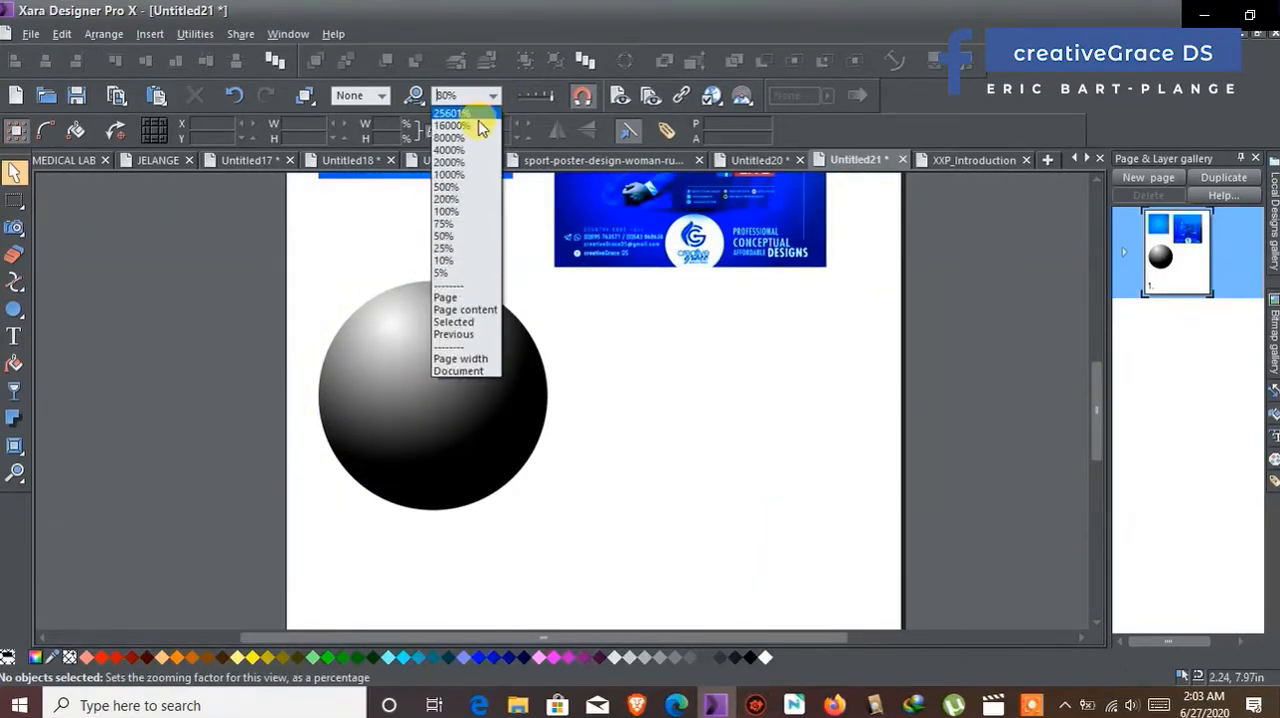
pyautogui.click(455, 371)
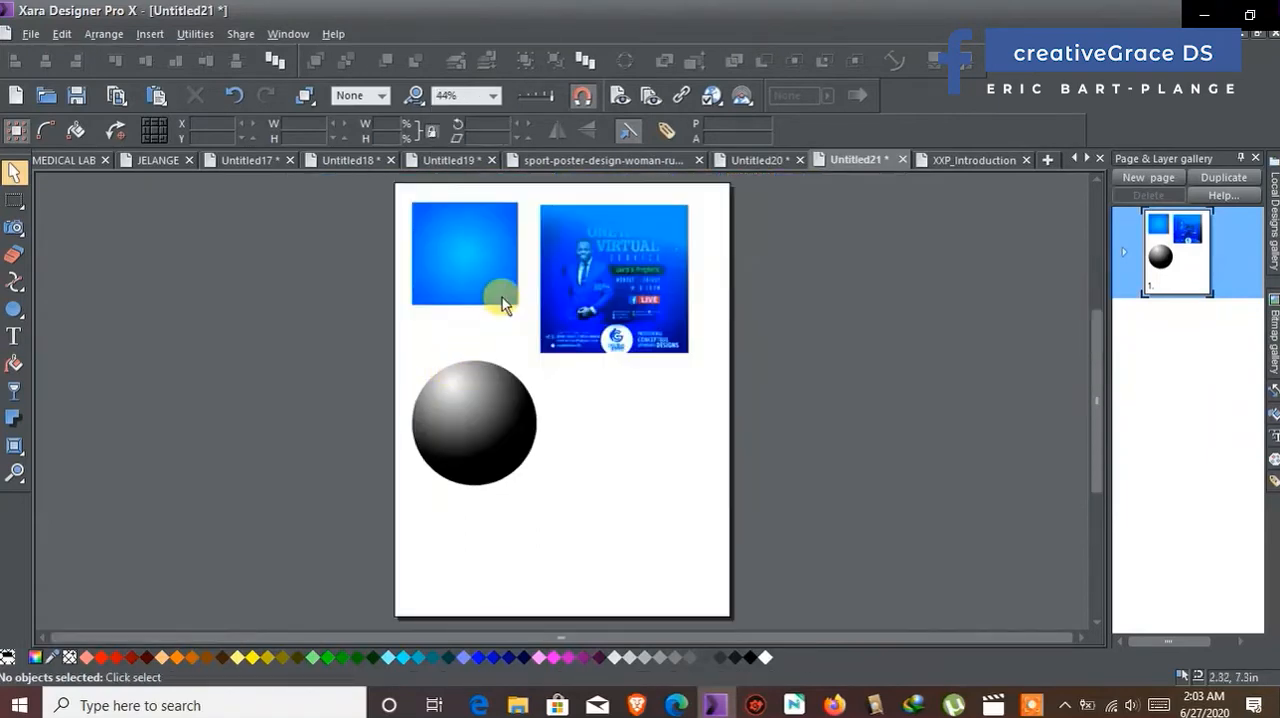
pyautogui.click(492, 95)
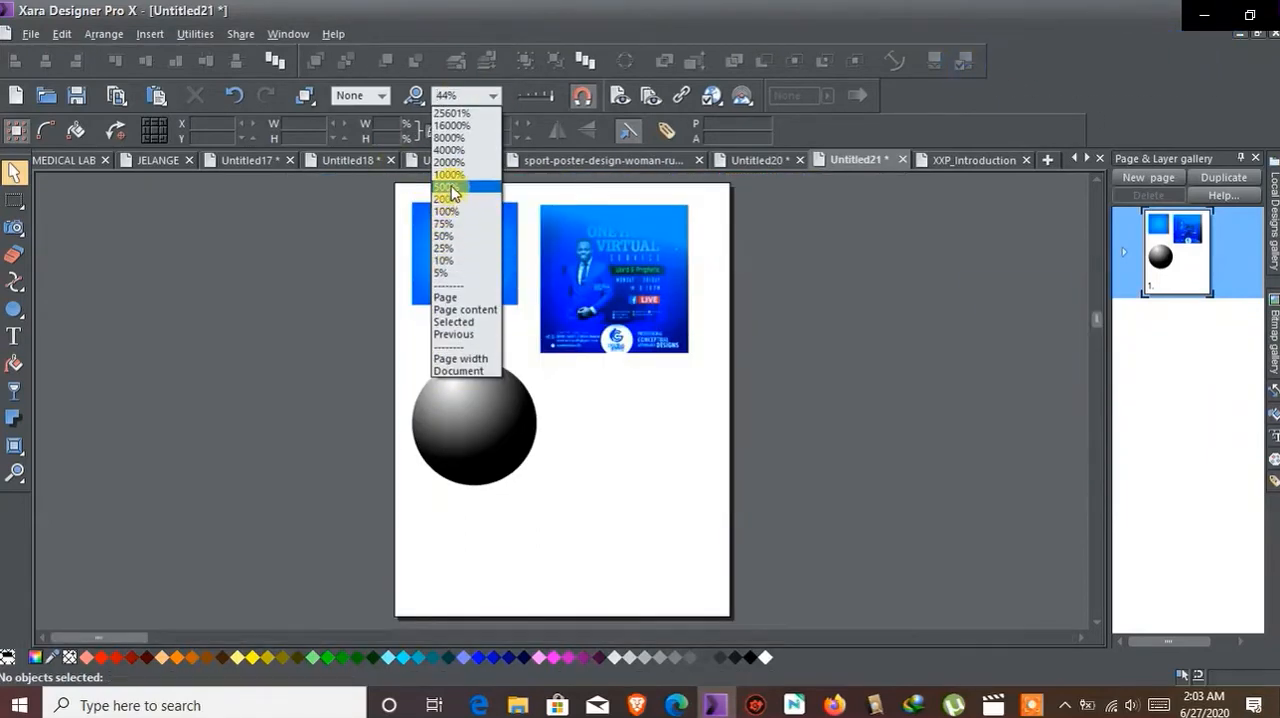
pyautogui.click(447, 187)
pyautogui.scroll(-5, 400, 334)
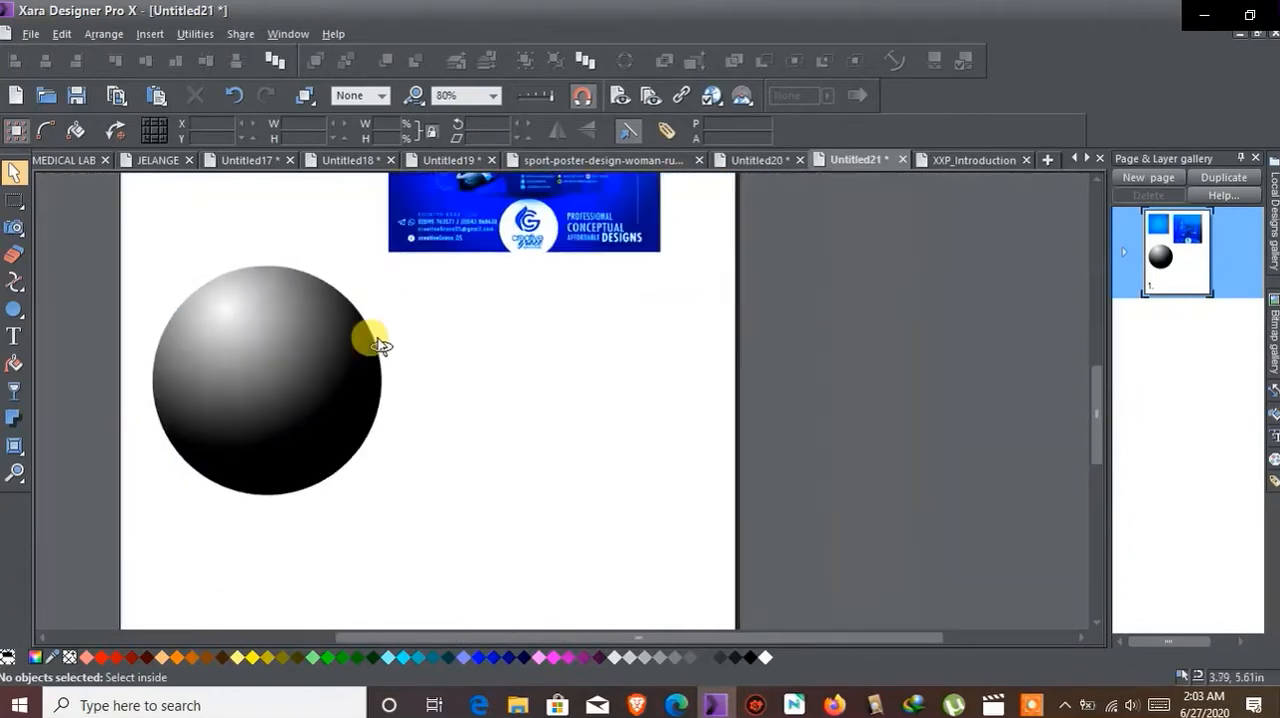
# Step: Magnify the area around the sphere with the Zoom tool and select the sphere
pyautogui.click(14, 473)
pyautogui.scroll(-2, 294, 334)
pyautogui.moveTo(229, 300); pyautogui.dragTo(364, 401)
pyautogui.scroll(-3, 400, 352)
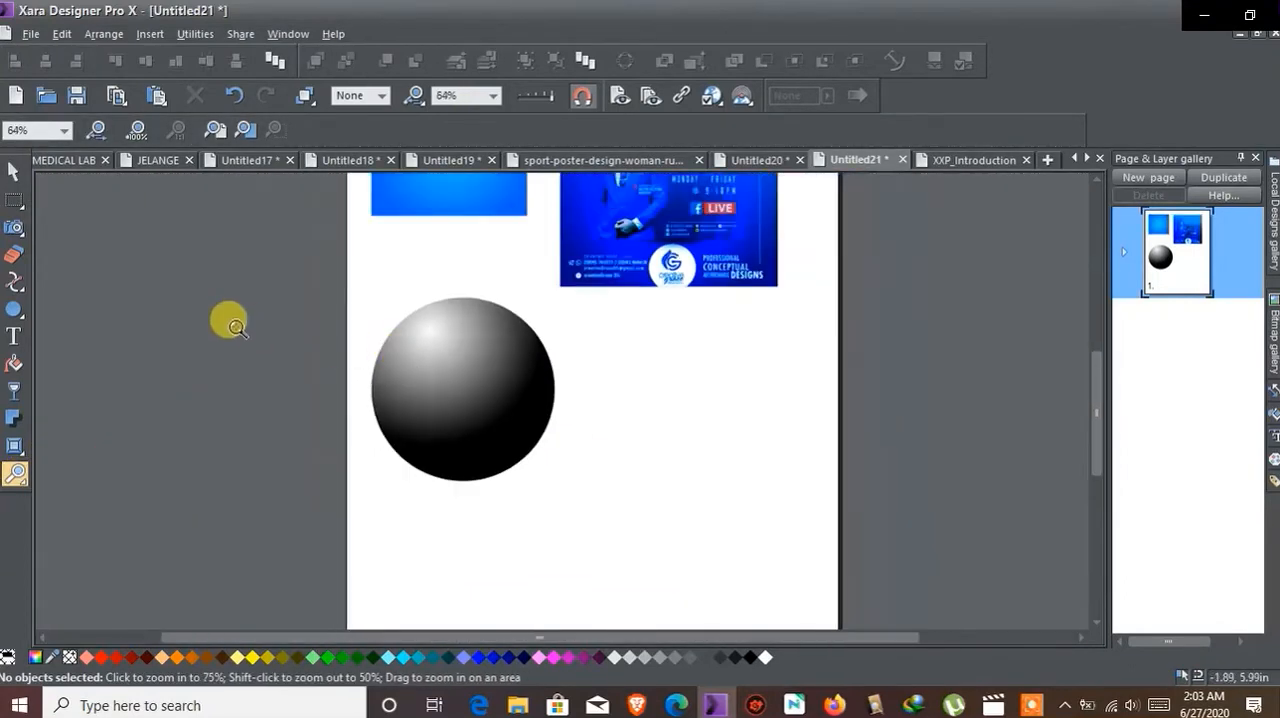
pyautogui.moveTo(348, 294); pyautogui.dragTo(740, 580)
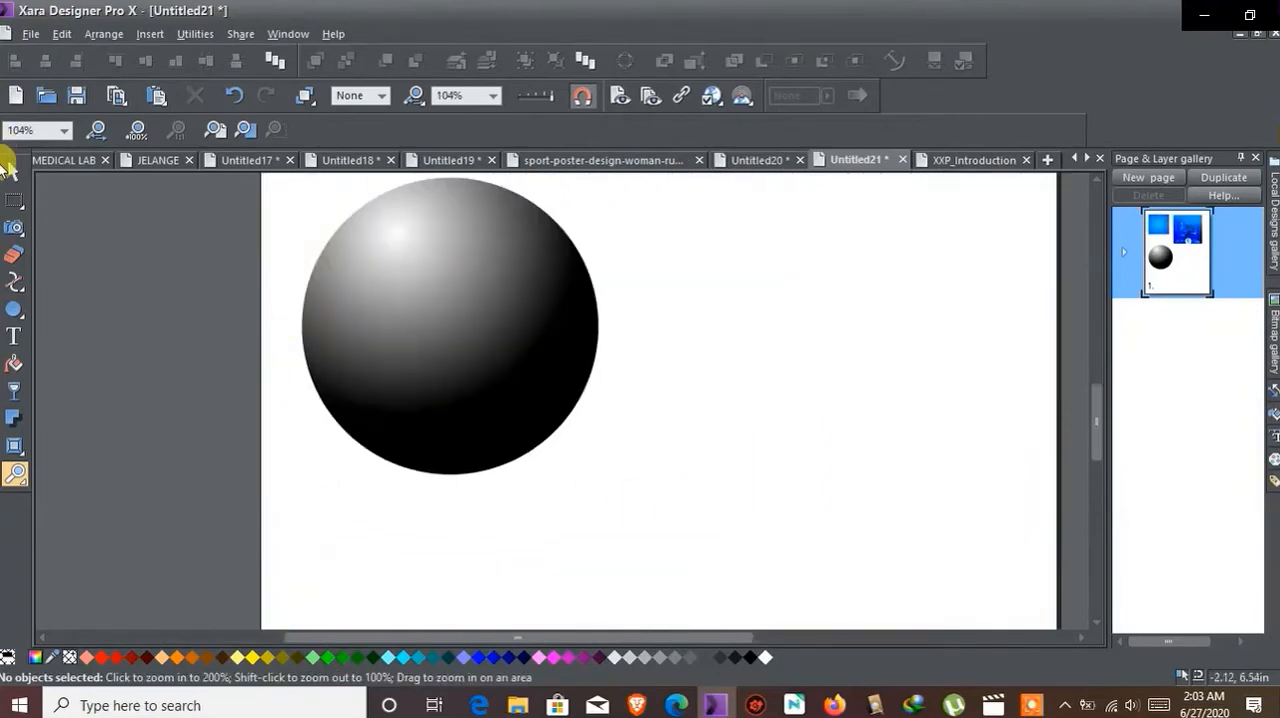
pyautogui.click(12, 170)
pyautogui.scroll(1, 652, 363)
pyautogui.click(549, 354)
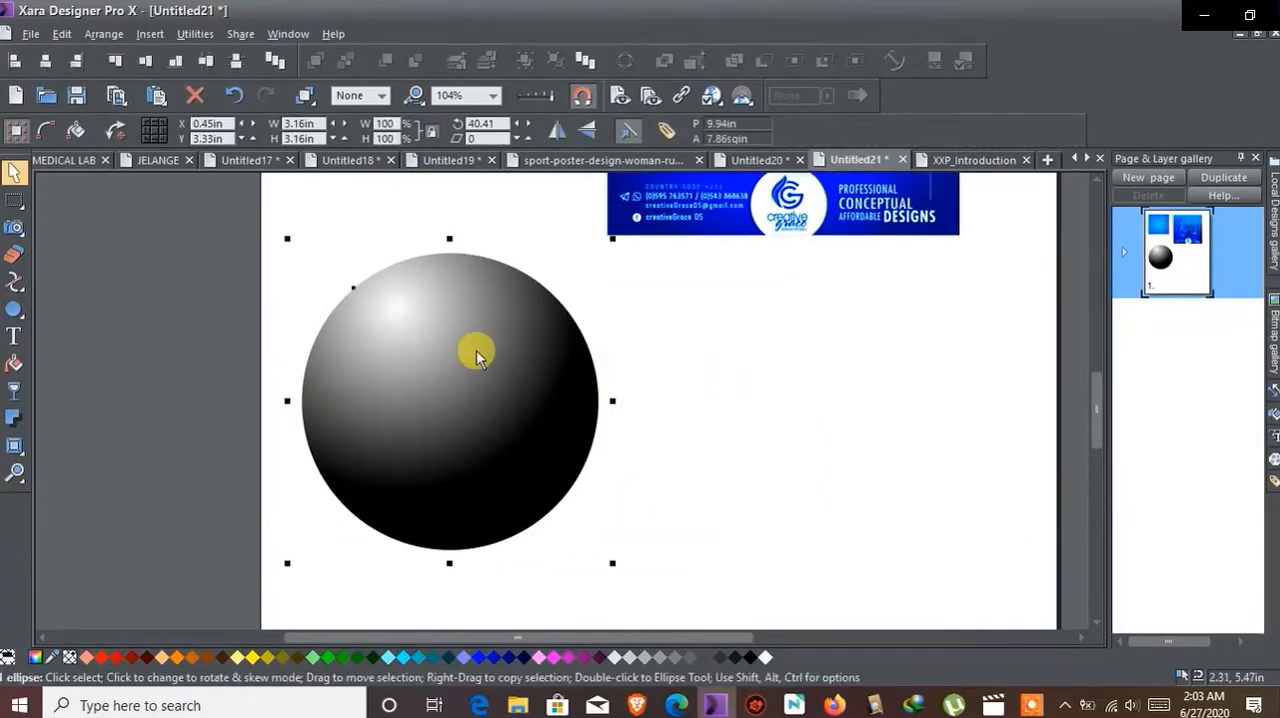
pyautogui.moveTo(20, 477)
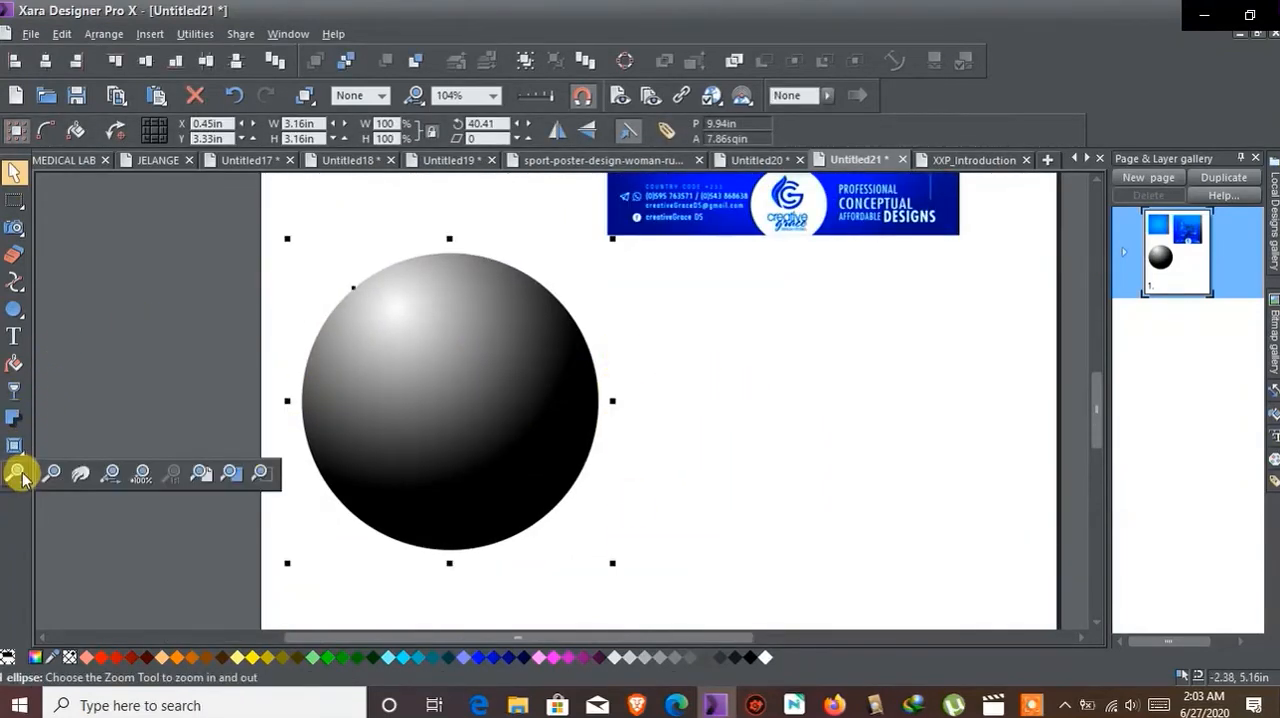
pyautogui.click(14, 418)
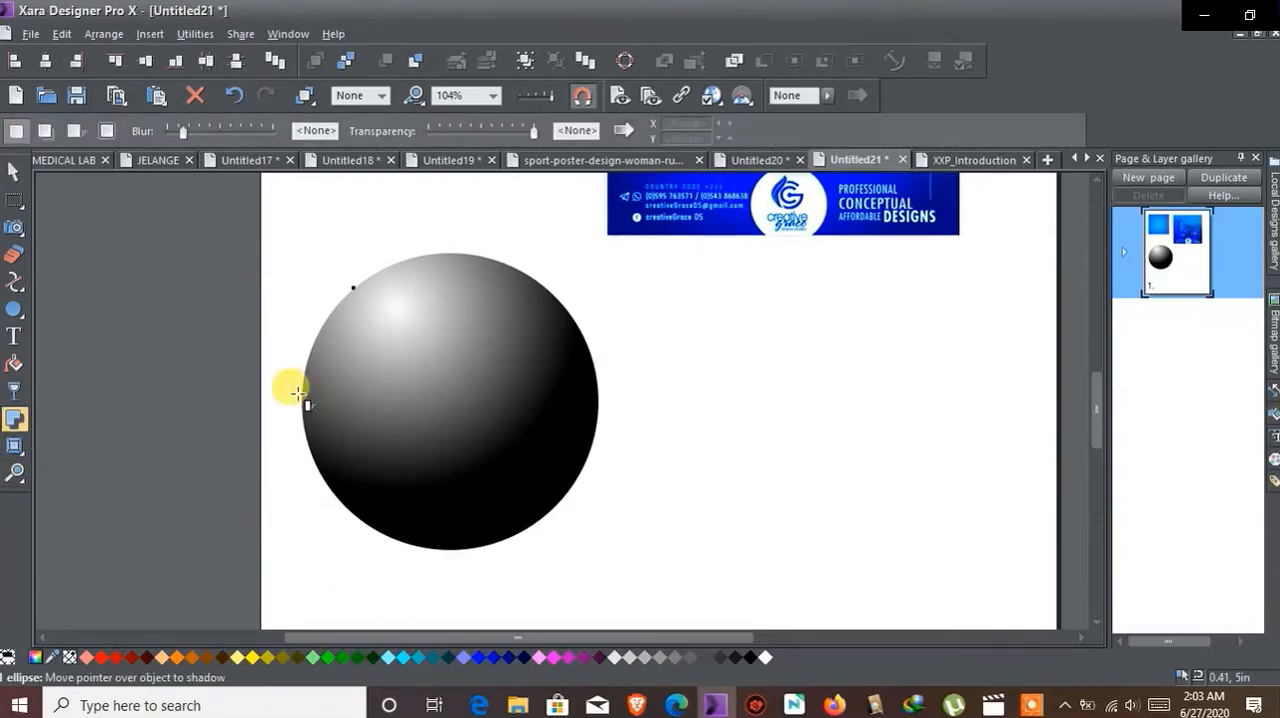
pyautogui.click(10, 172)
pyautogui.click(236, 273)
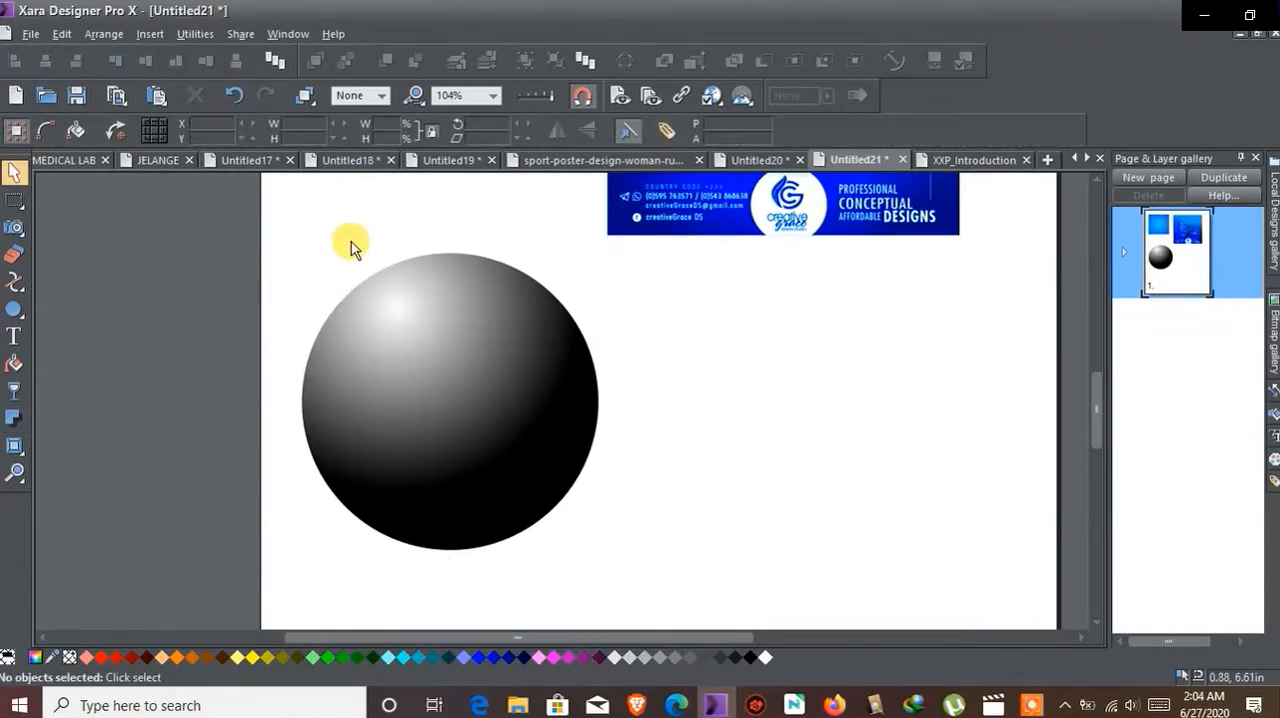
# Step: Enlarge the sphere to about 3.88 in wide and reposition it slightly beside the page's left edge
pyautogui.click(404, 315)
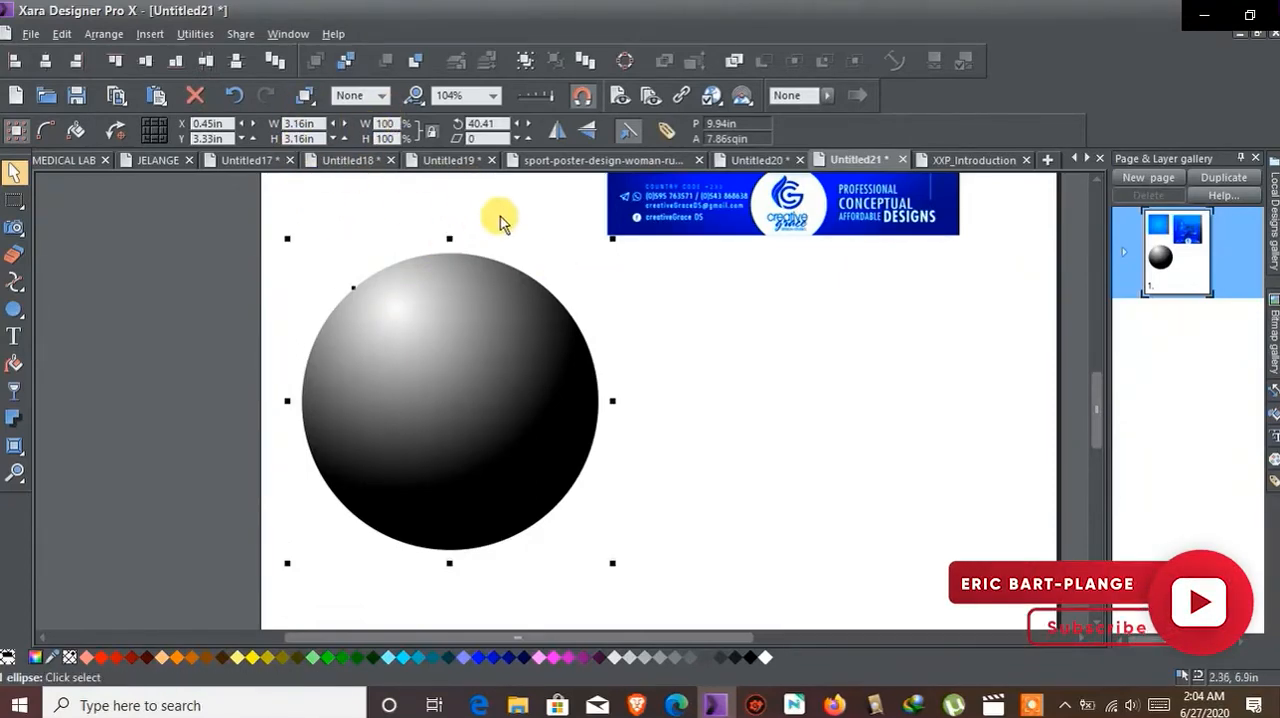
pyautogui.moveTo(612, 238); pyautogui.dragTo(680, 231)
pyautogui.moveTo(492, 306); pyautogui.dragTo(484, 343)
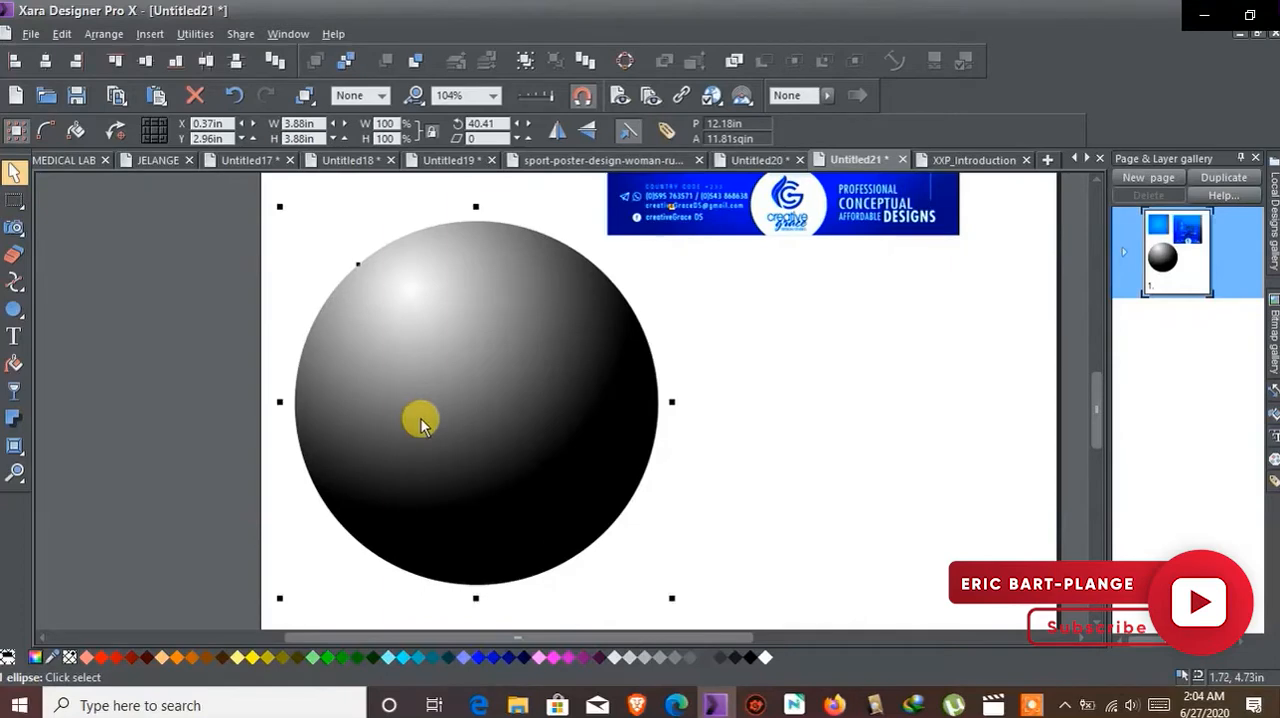
pyautogui.moveTo(473, 462); pyautogui.dragTo(466, 460)
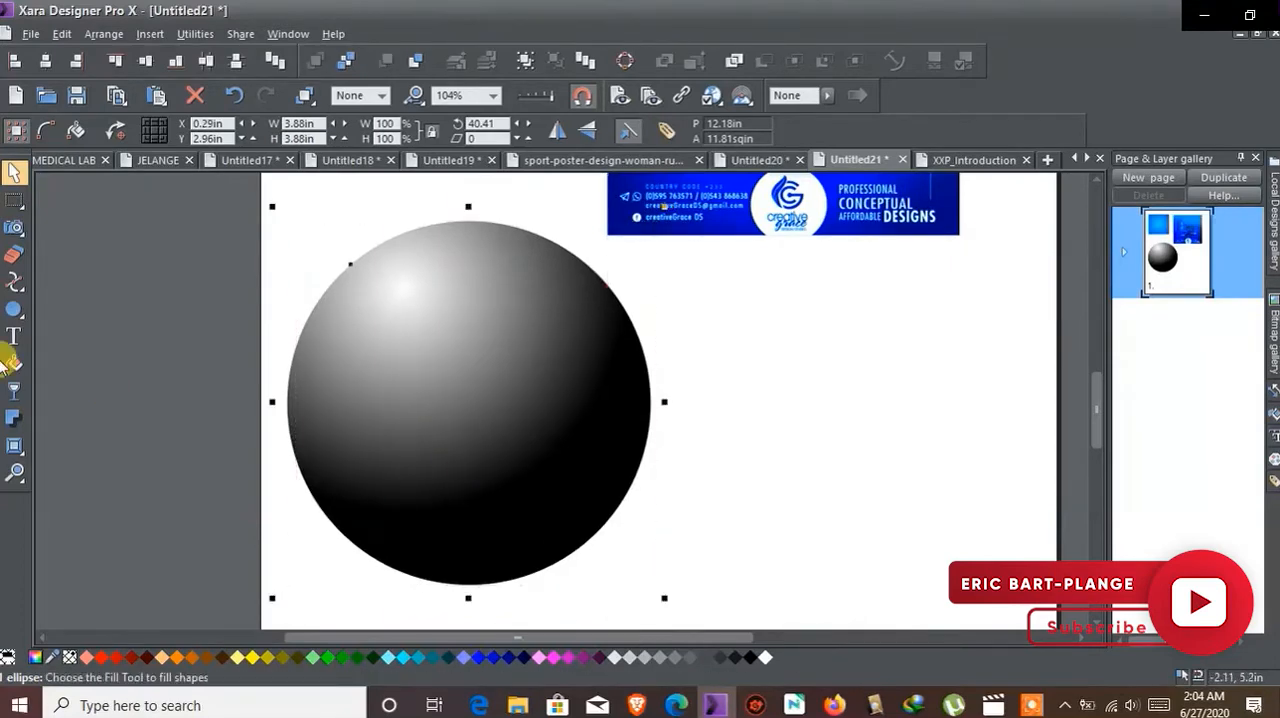
# Step: Place a copy of the shaded sphere to the right of the original
pyautogui.click(13, 419)
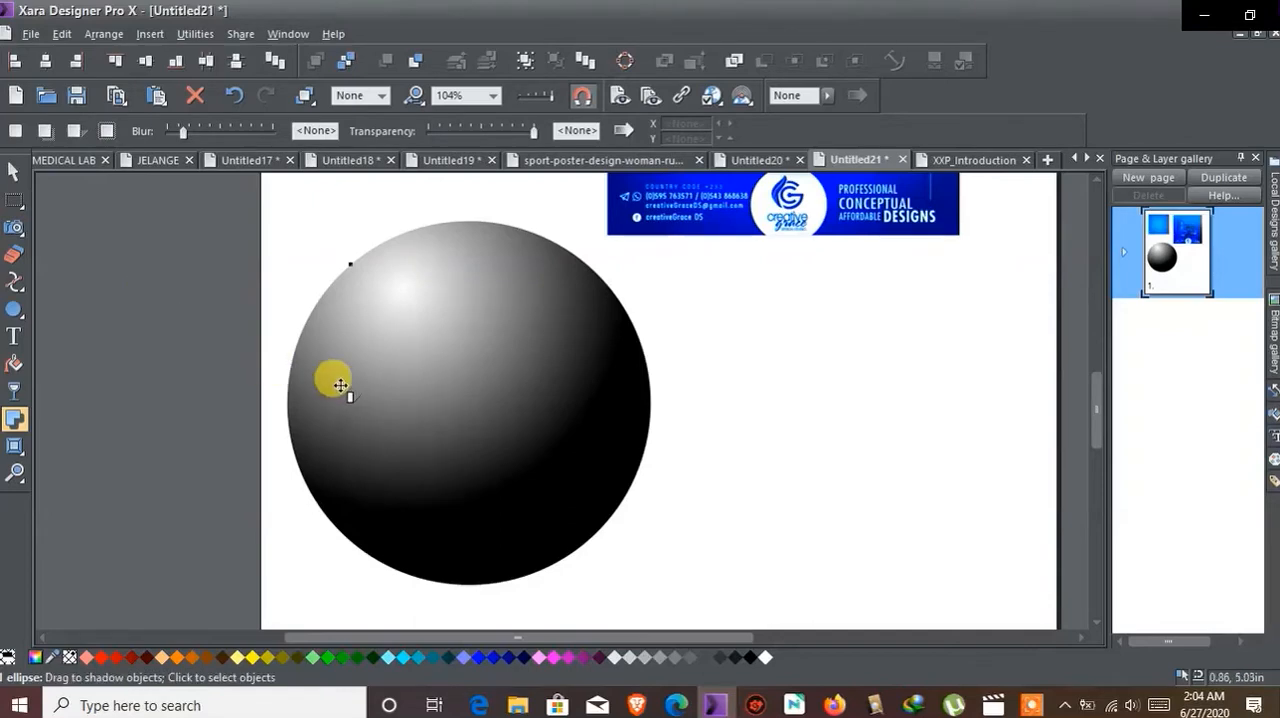
pyautogui.scroll(-3, 341, 397)
pyautogui.click(14, 172)
pyautogui.moveTo(490, 424); pyautogui.dragTo(711, 431)
pyautogui.scroll(-2, 794, 363)
# Step: Shrink both spheres together to a pair about 5.02 in wide and 2.36 in high, and copy the pair directly below
pyautogui.click(851, 234)
pyautogui.moveTo(806, 224); pyautogui.dragTo(238, 464)
pyautogui.moveTo(776, 210); pyautogui.dragTo(586, 313)
pyautogui.moveTo(543, 374); pyautogui.dragTo(568, 506)
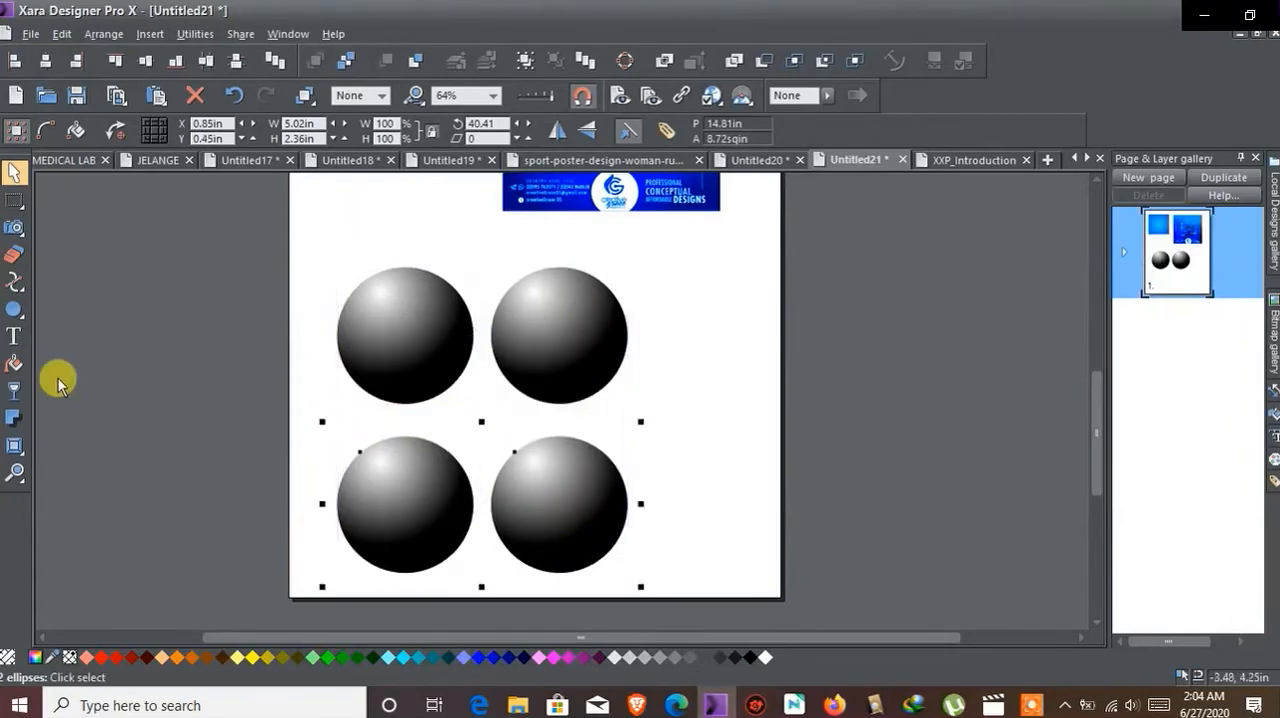
# Step: Select the upper pair of spheres and magnify the area so that all four spheres fill the view
pyautogui.click(15, 473)
pyautogui.moveTo(317, 284); pyautogui.dragTo(690, 560)
pyautogui.keyDown('shift'); pyautogui.click(410, 352); pyautogui.keyUp('shift')
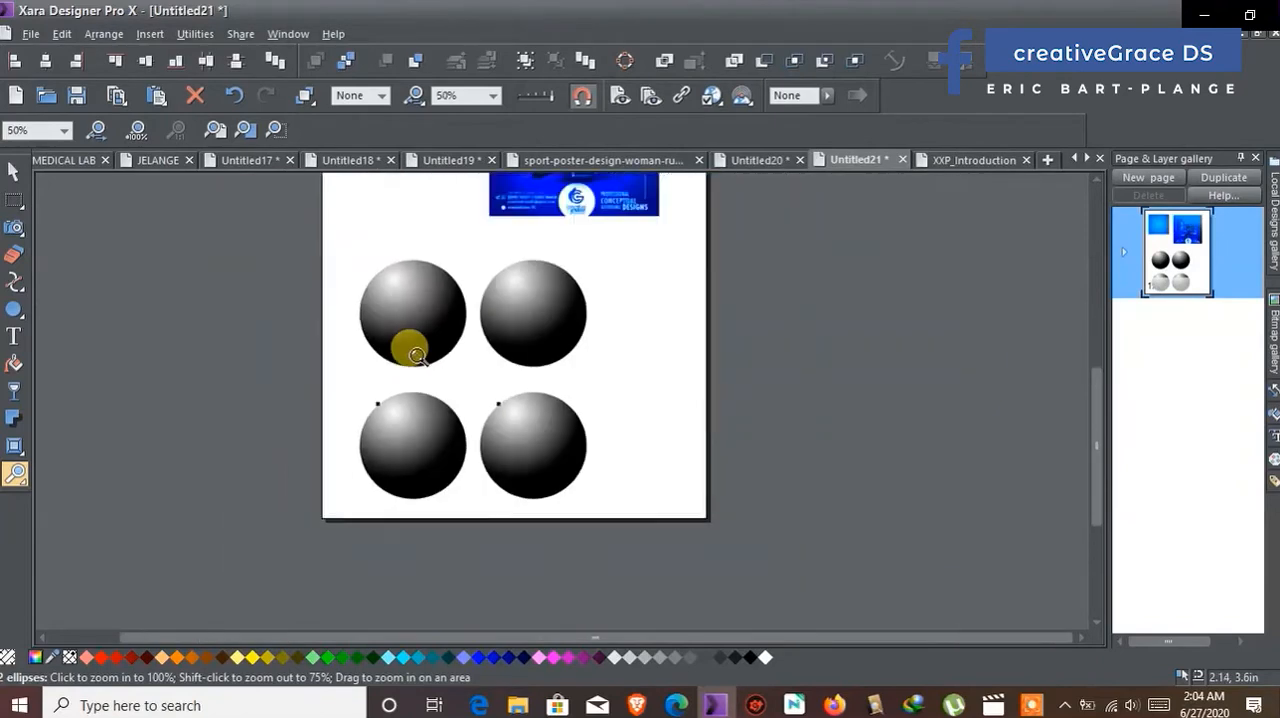
pyautogui.click(14, 172)
pyautogui.moveTo(286, 229); pyautogui.dragTo(636, 384)
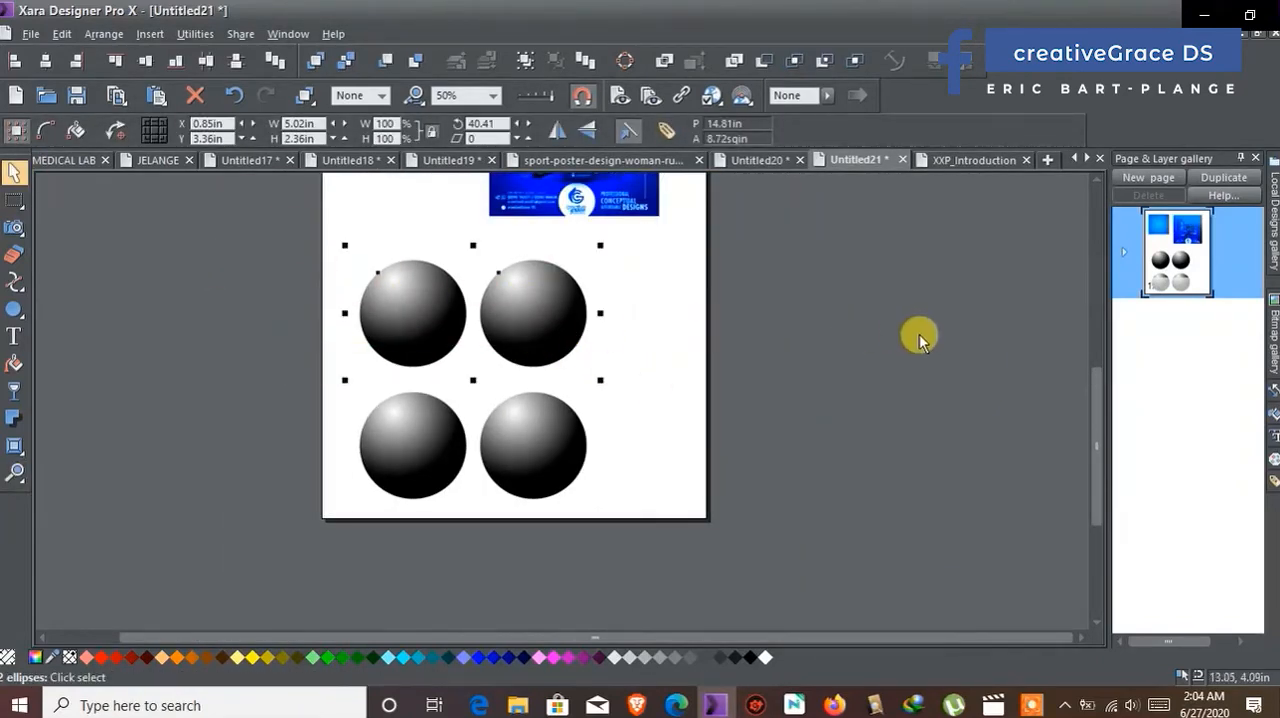
pyautogui.click(14, 473)
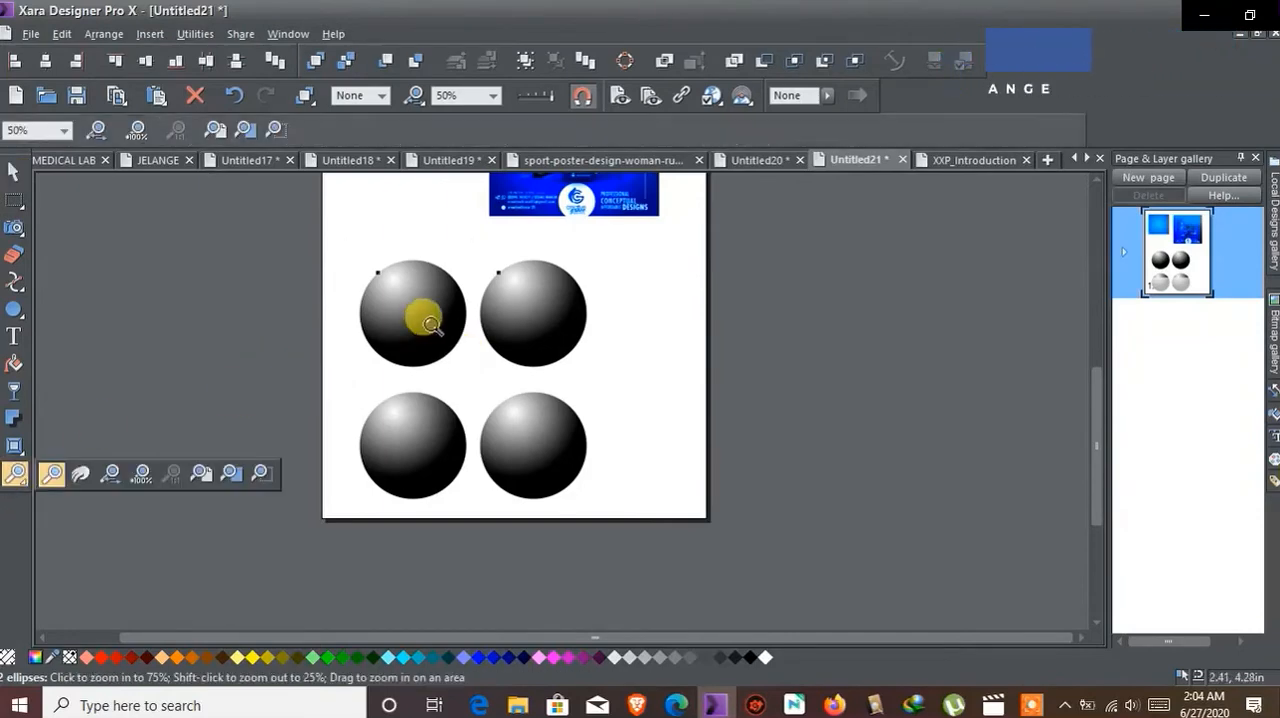
pyautogui.moveTo(699, 508); pyautogui.dragTo(699, 508)
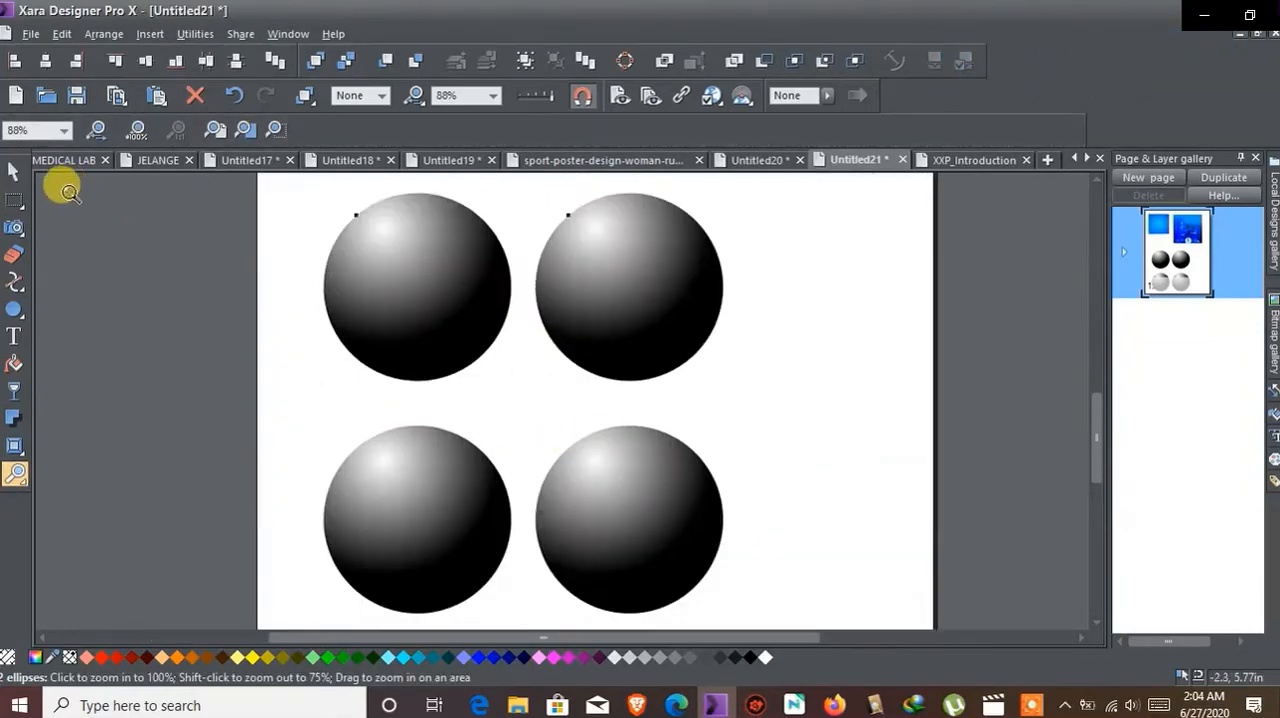
pyautogui.press('F2')
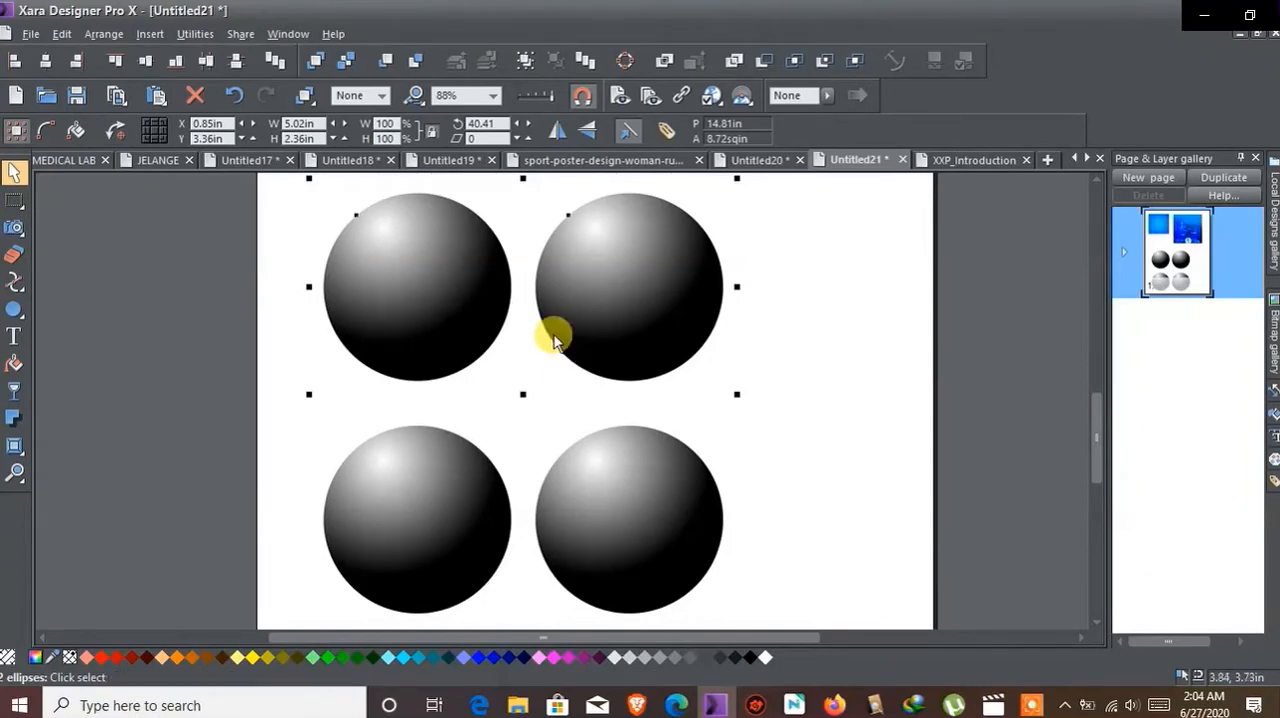
# Step: Give the upper-left sphere a wall shadow with a 0.19 in blur
pyautogui.click(414, 237)
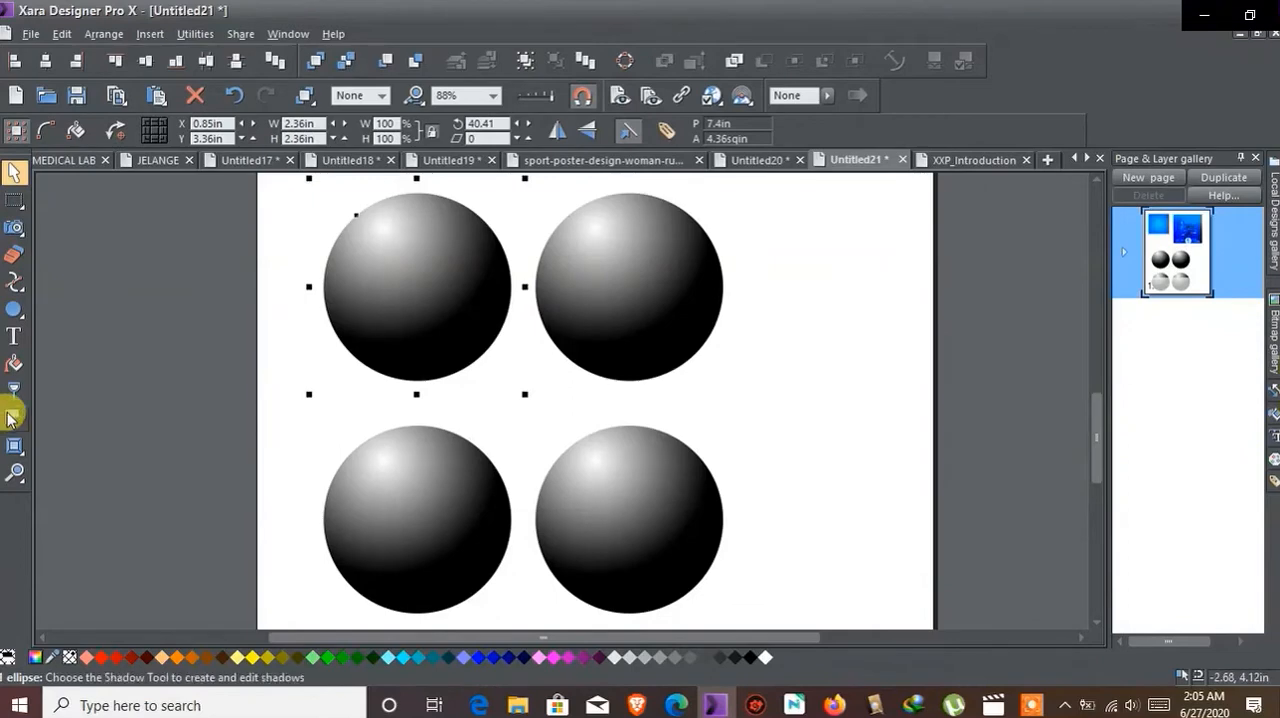
pyautogui.click(10, 418)
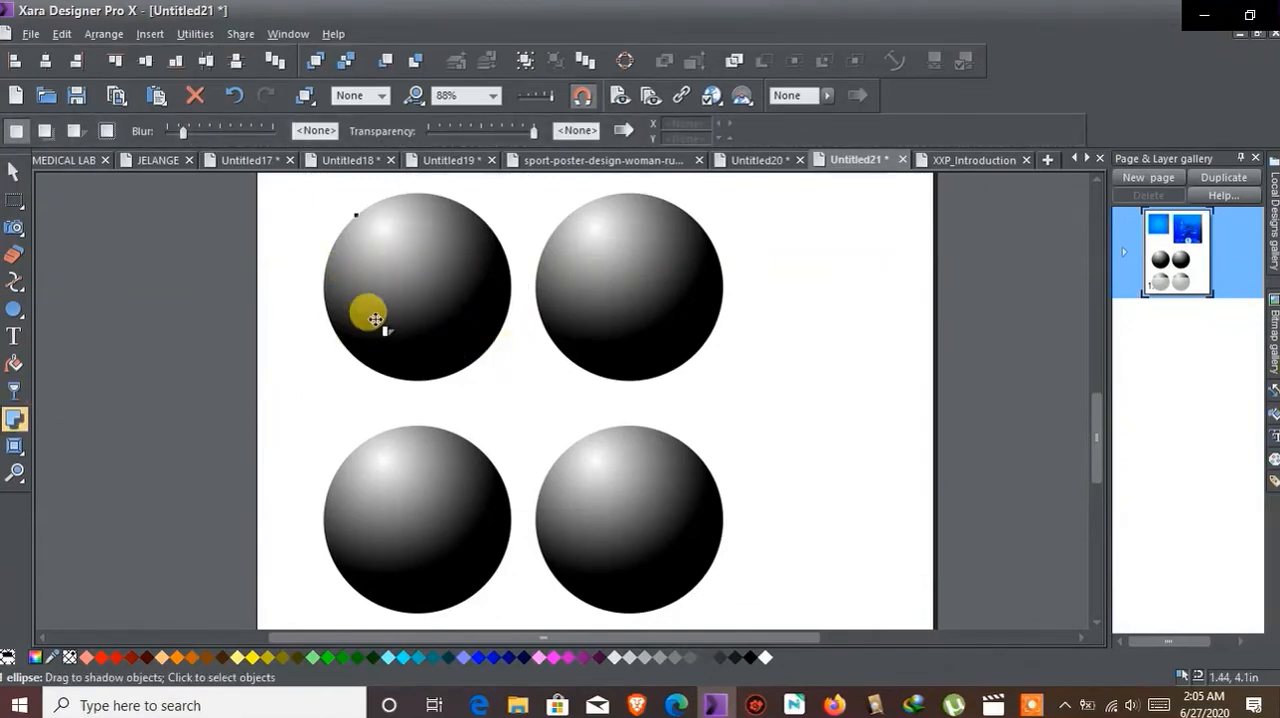
pyautogui.moveTo(366, 325); pyautogui.dragTo(423, 360)
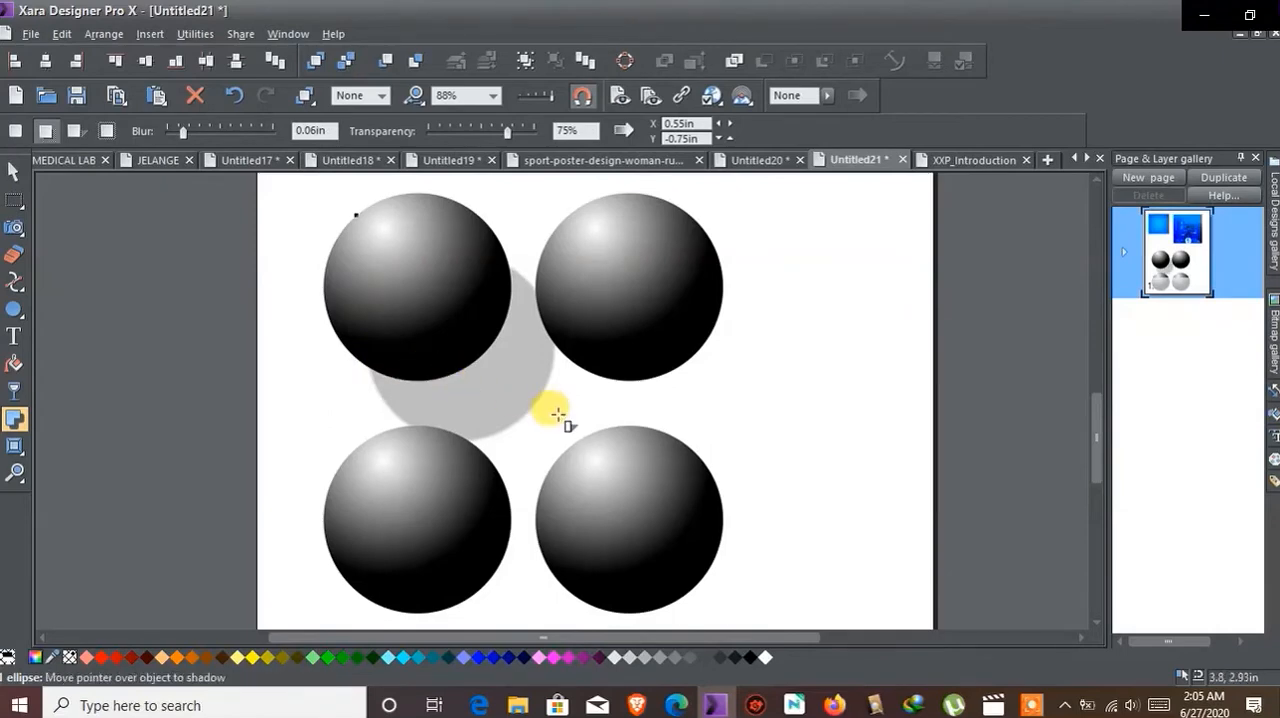
pyautogui.click(233, 95)
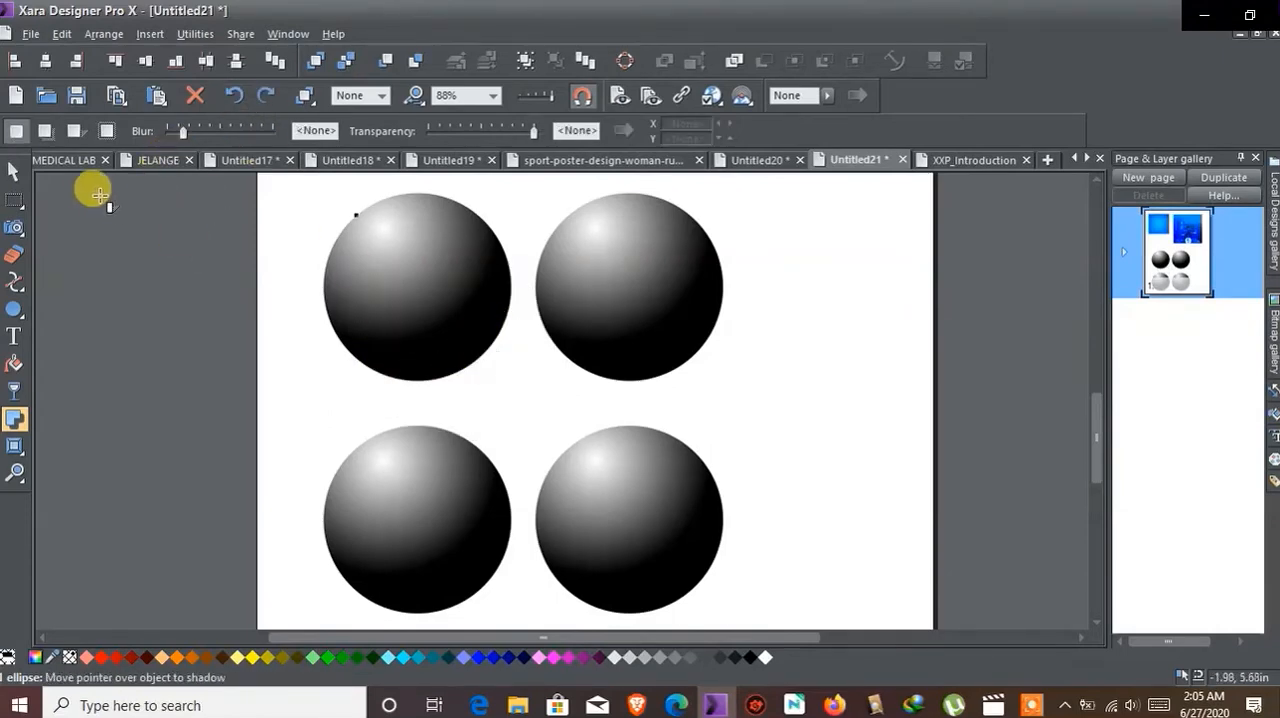
pyautogui.click(50, 134)
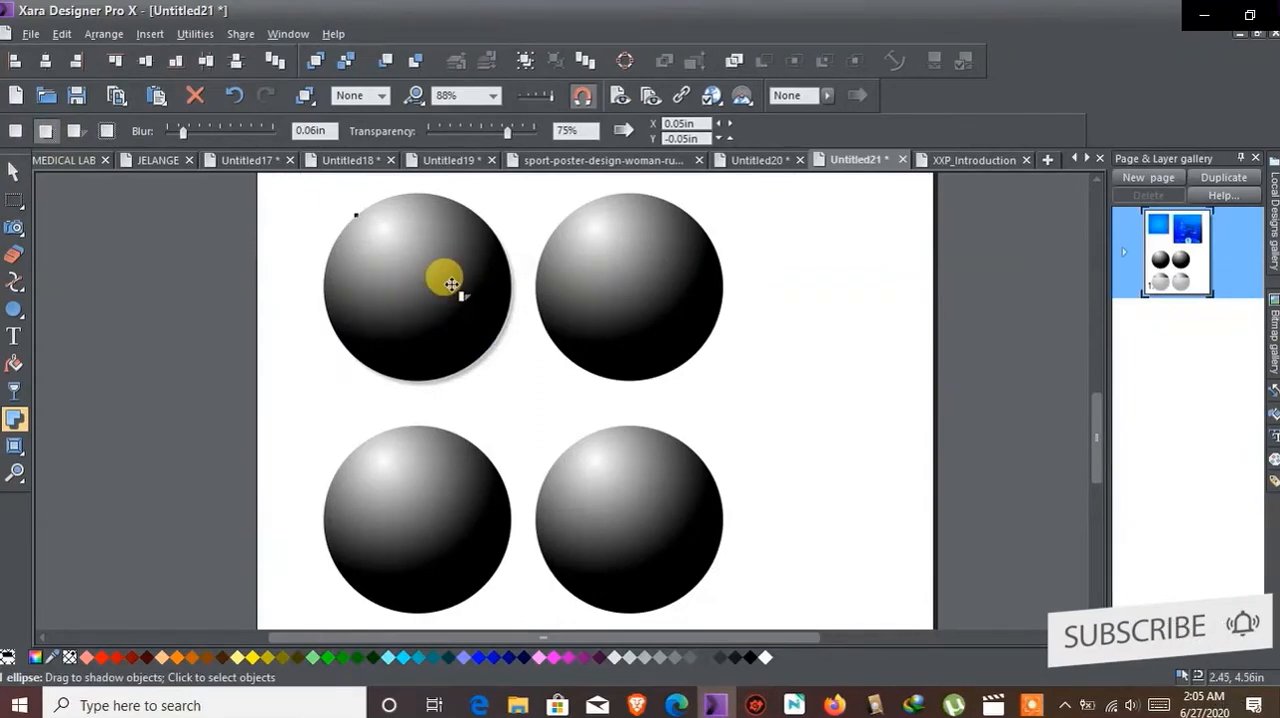
pyautogui.scroll(2, 457, 286)
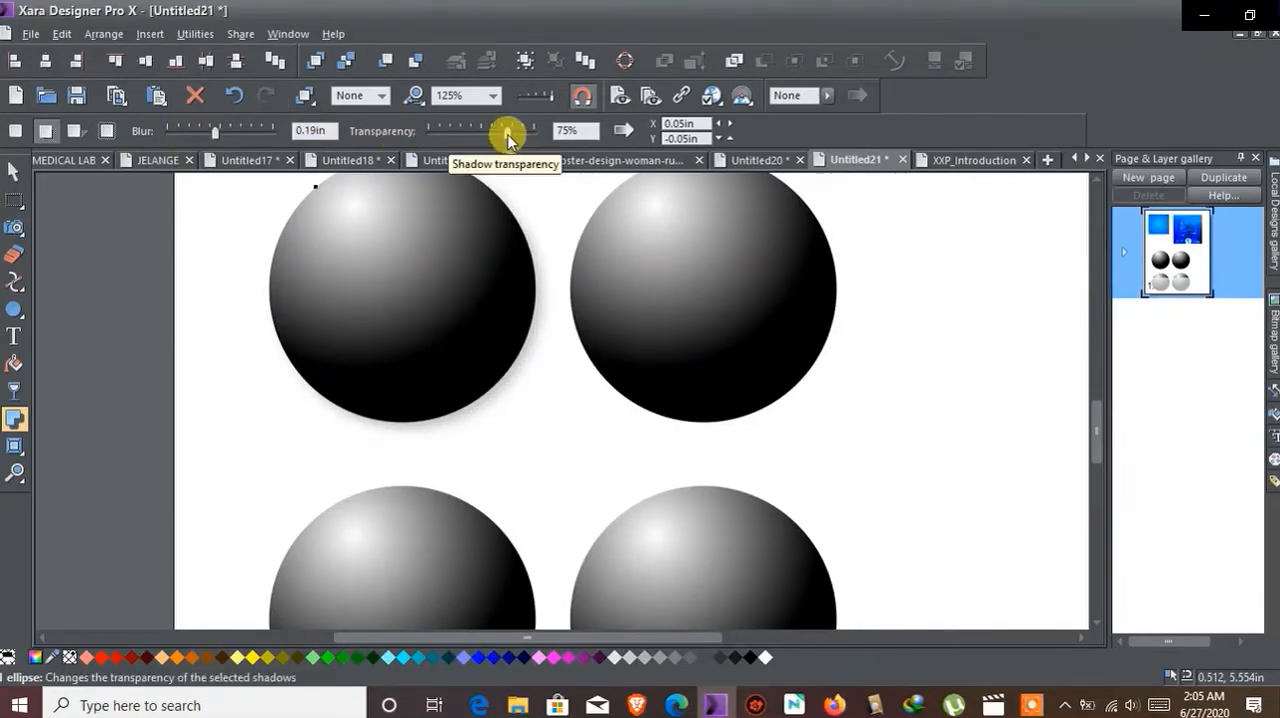
# Step: Set the wall shadow's transparency to 68% and offset it to X 0.09 in, Y -0.09 in
pyautogui.moveTo(499, 134); pyautogui.dragTo(438, 139)
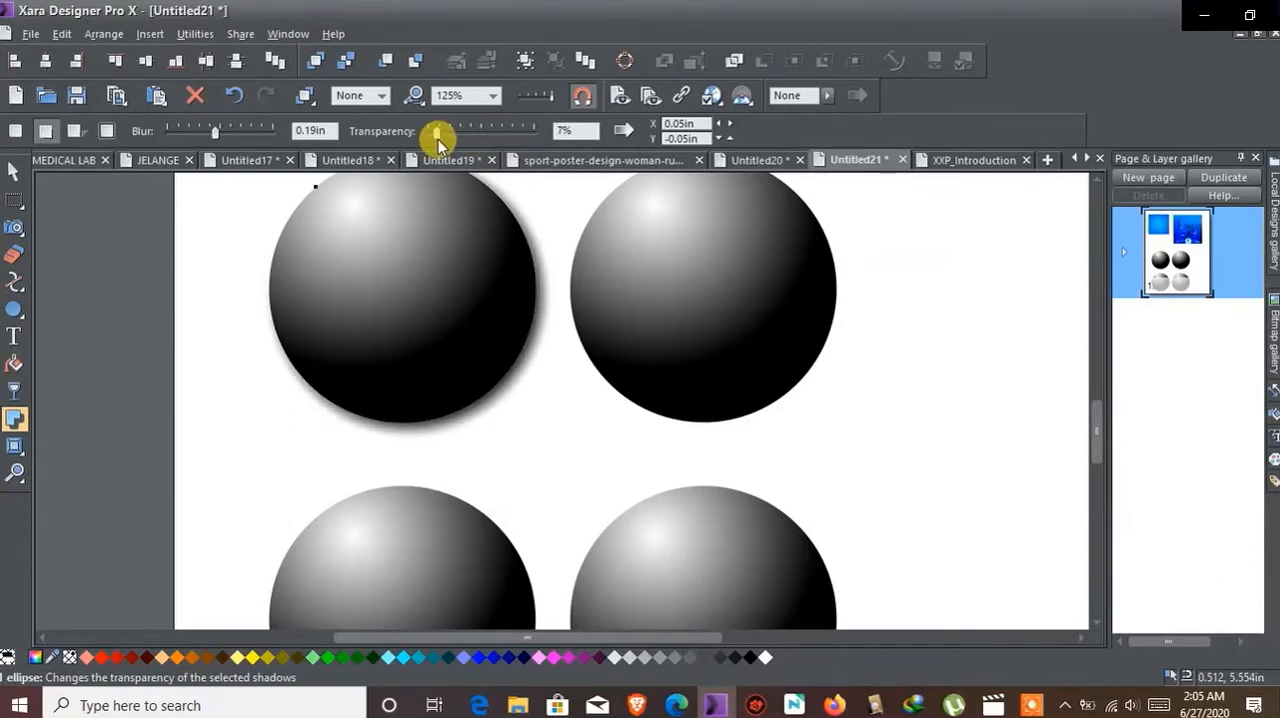
pyautogui.moveTo(455, 320); pyautogui.dragTo(471, 274)
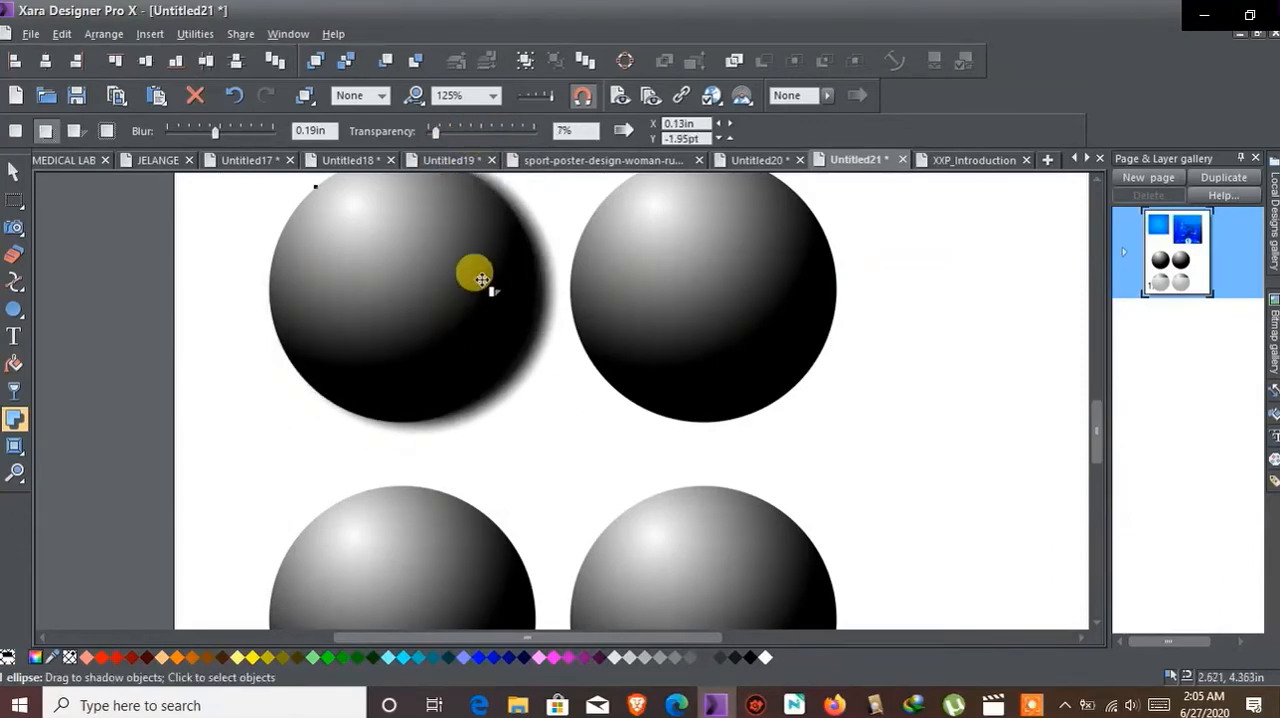
pyautogui.moveTo(433, 133); pyautogui.dragTo(500, 143)
pyautogui.moveTo(514, 314)
pyautogui.mouseDown()
pyautogui.moveTo(521, 323)
pyautogui.moveTo(507, 299)
pyautogui.mouseUp()
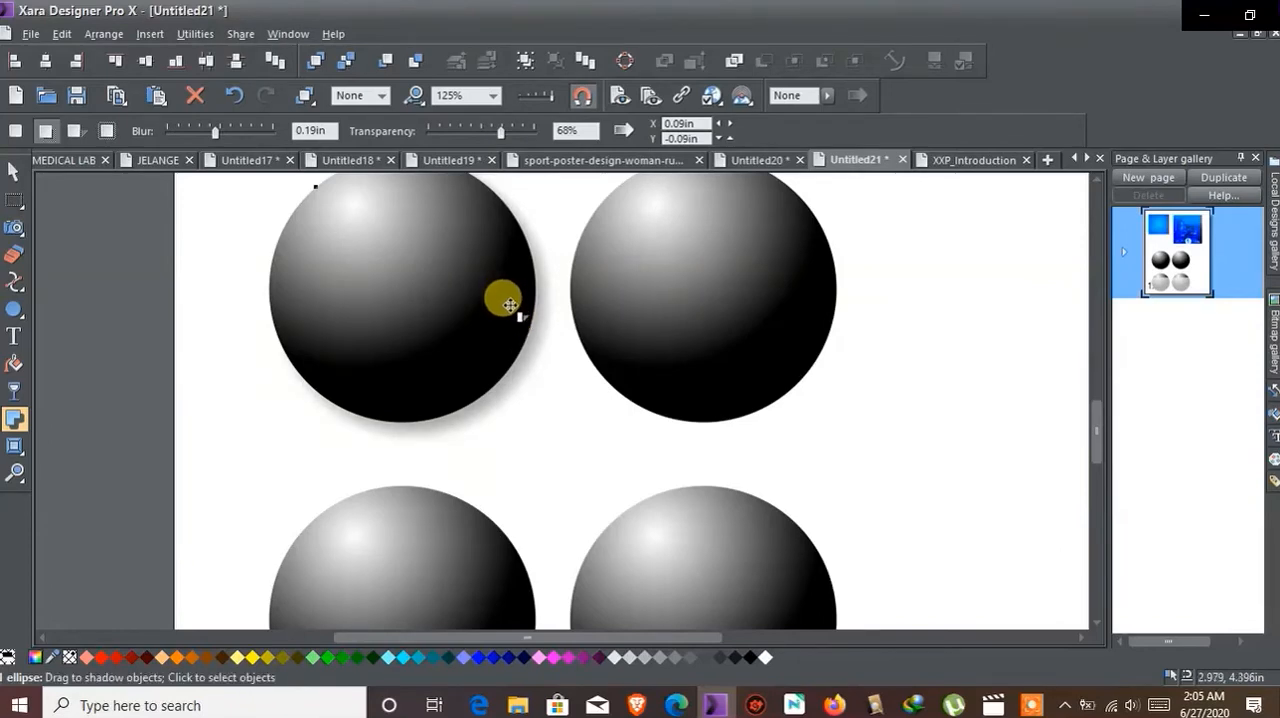
# Step: Change the gradient end color of the upper-left sphere to blue, hex 0092a6
pyautogui.click(14, 172)
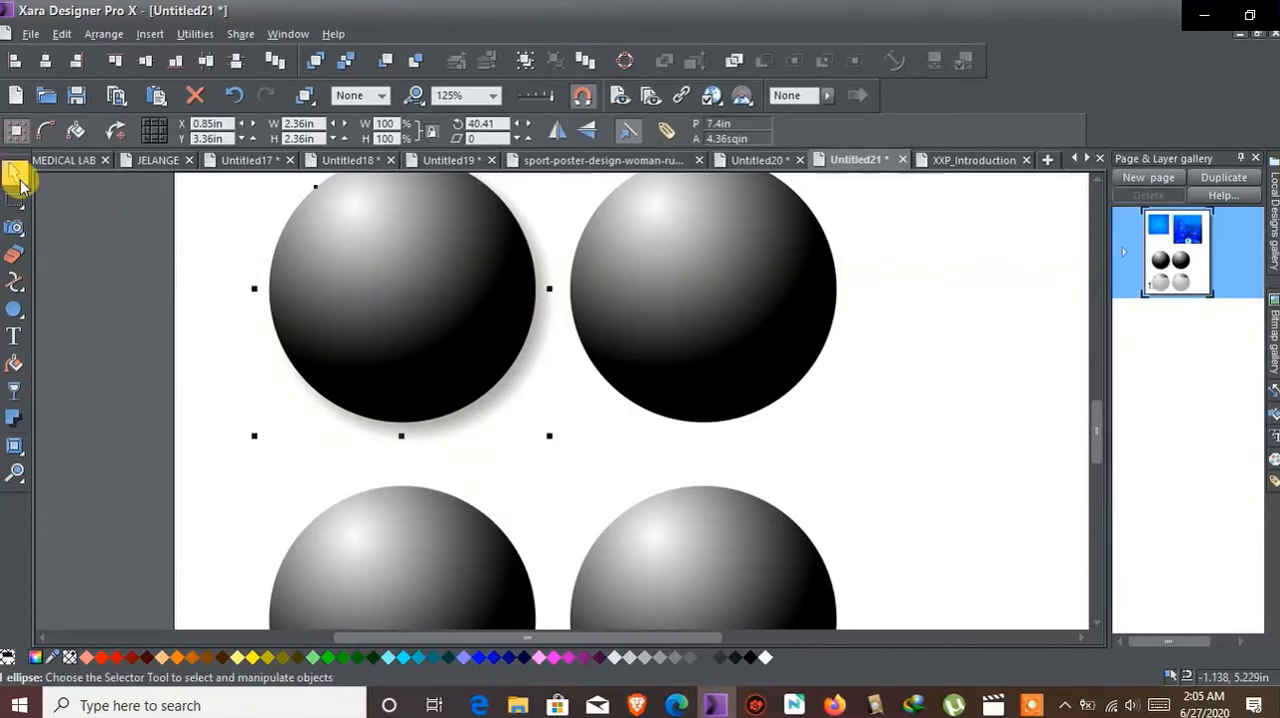
pyautogui.click(109, 376)
pyautogui.click(391, 358)
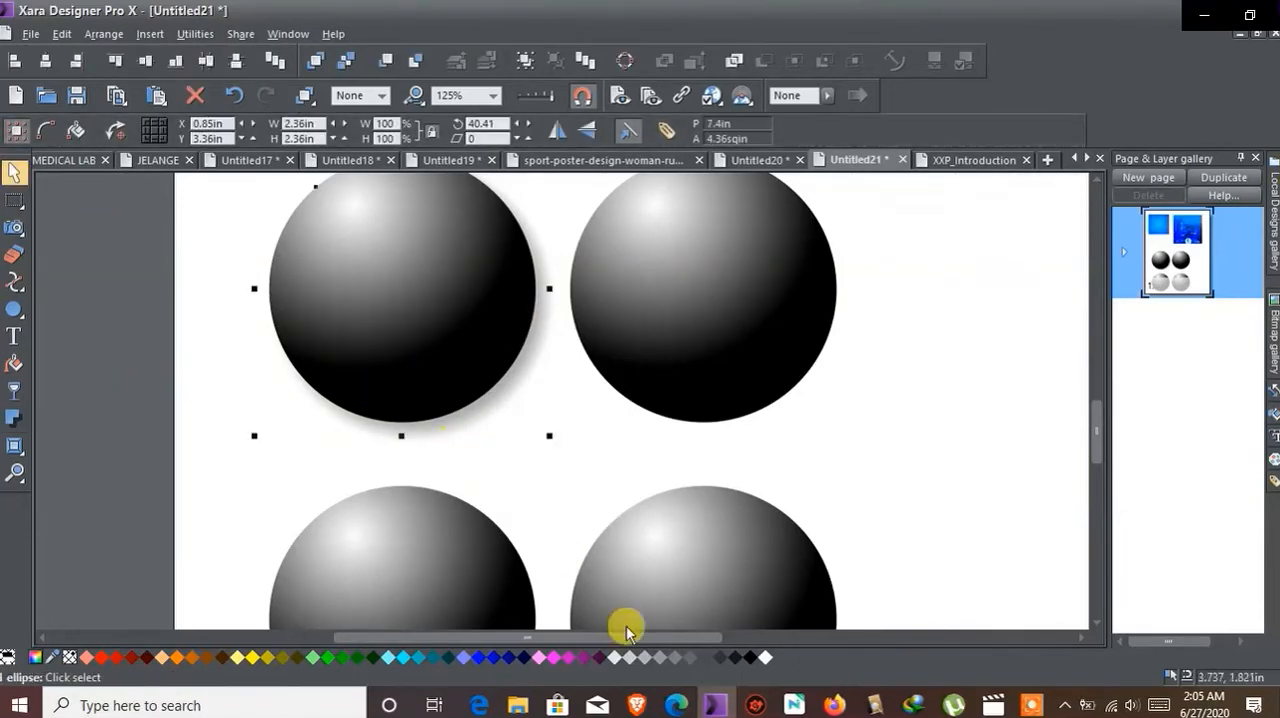
pyautogui.click(37, 658)
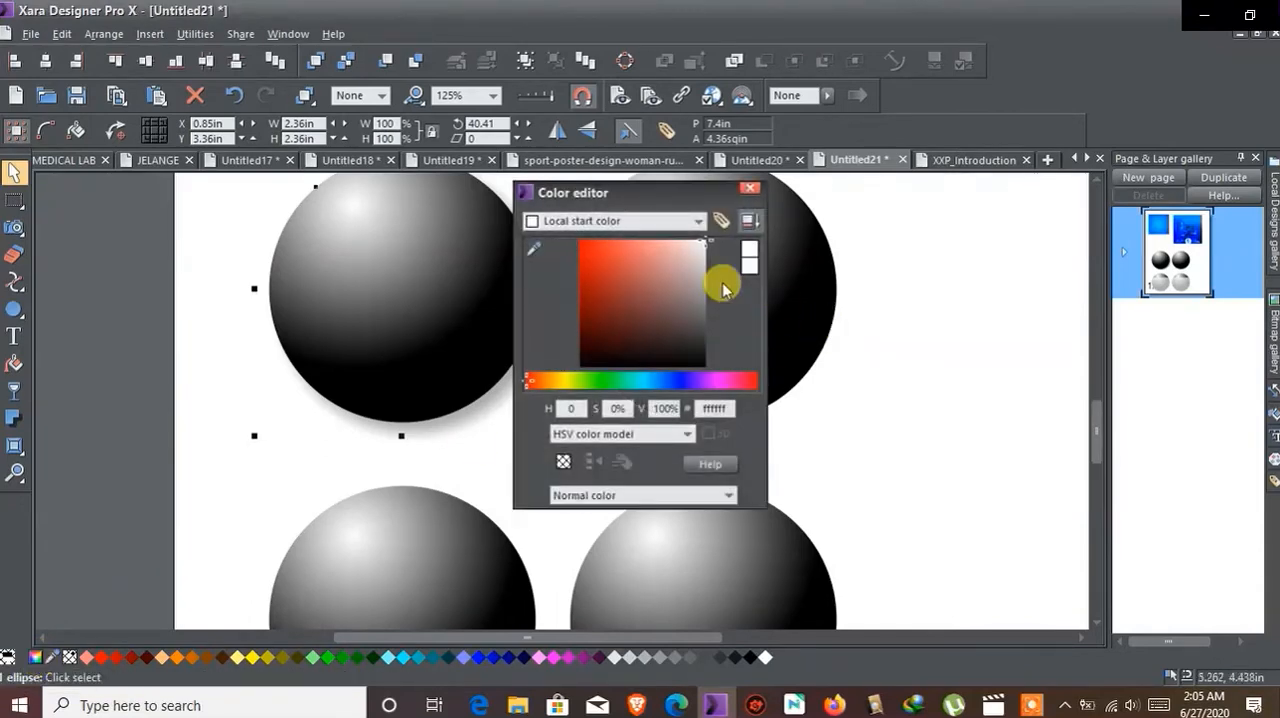
pyautogui.moveTo(659, 208); pyautogui.dragTo(929, 229)
pyautogui.click(862, 242)
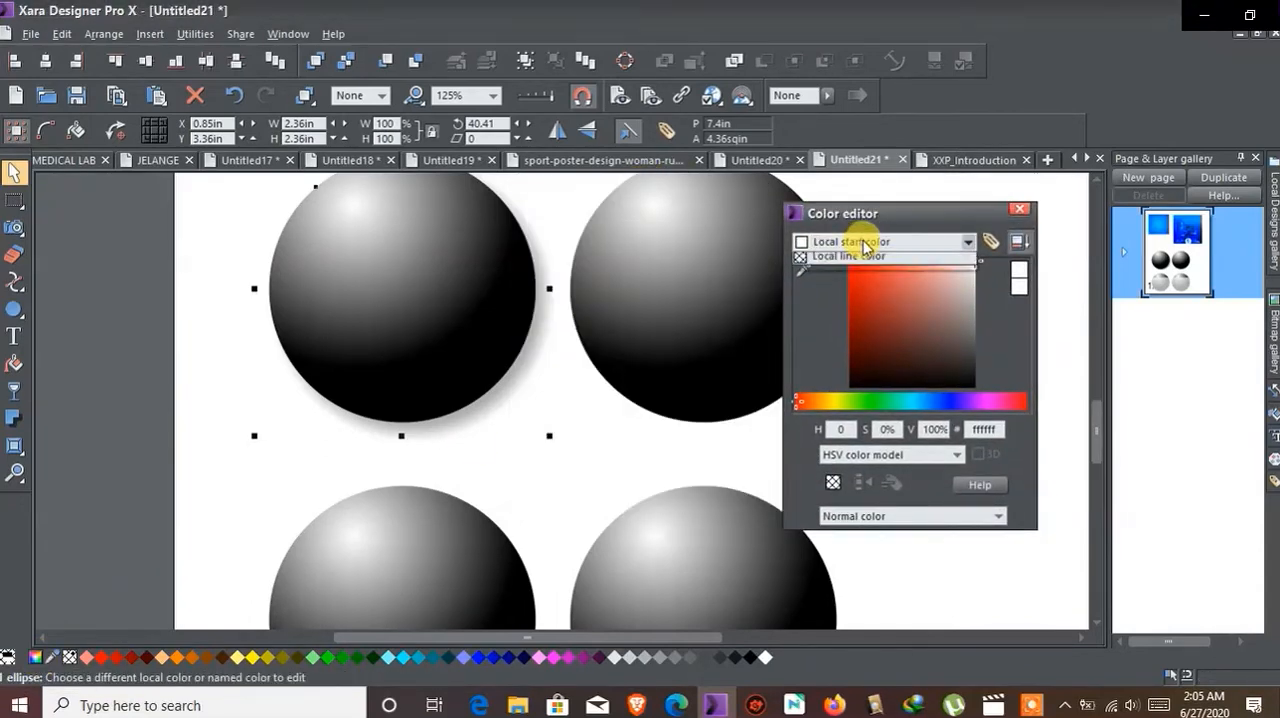
pyautogui.click(838, 260)
pyautogui.moveTo(866, 215); pyautogui.dragTo(997, 197)
pyautogui.moveTo(986, 381); pyautogui.dragTo(1052, 390)
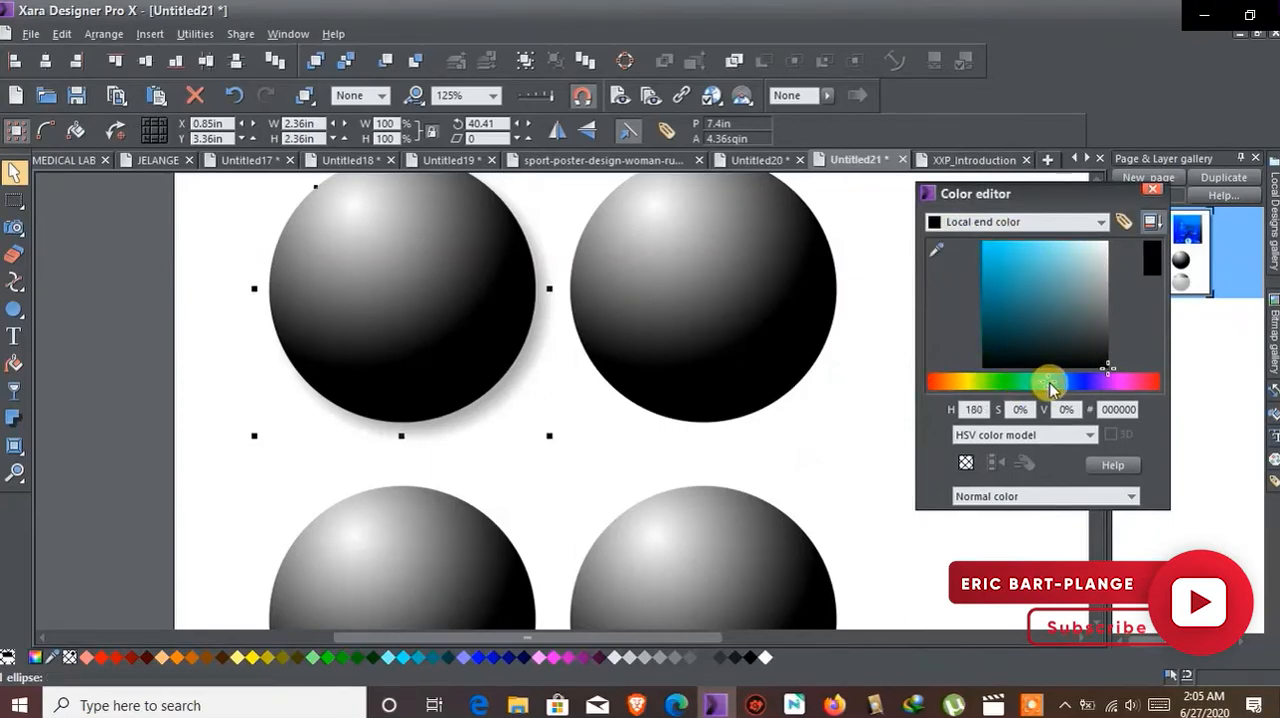
pyautogui.moveTo(961, 282); pyautogui.dragTo(937, 287)
pyautogui.moveTo(1071, 370); pyautogui.dragTo(1048, 379)
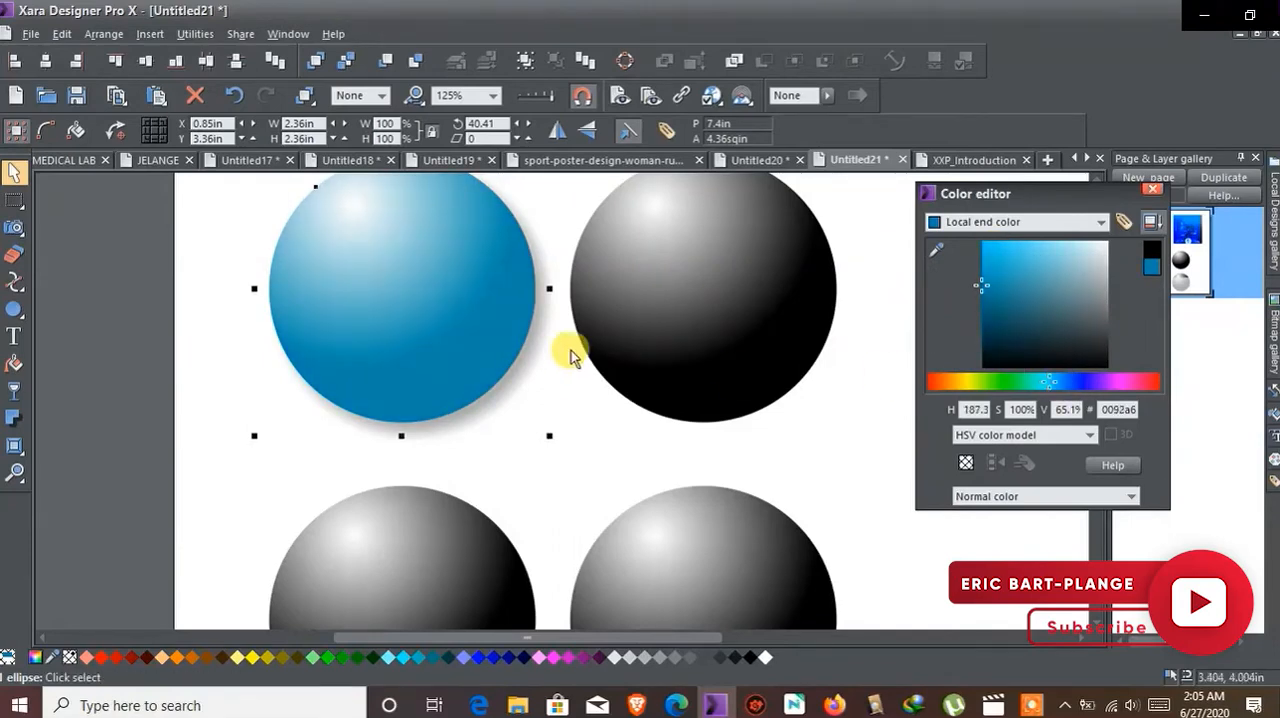
# Step: Set the blue sphere's shadow transparency to 20% and its offset to X 3.15 pt, Y -0.09 in
pyautogui.click(14, 418)
pyautogui.moveTo(494, 133); pyautogui.dragTo(449, 132)
pyautogui.moveTo(520, 355); pyautogui.dragTo(516, 355)
pyautogui.scroll(2, 406, 287)
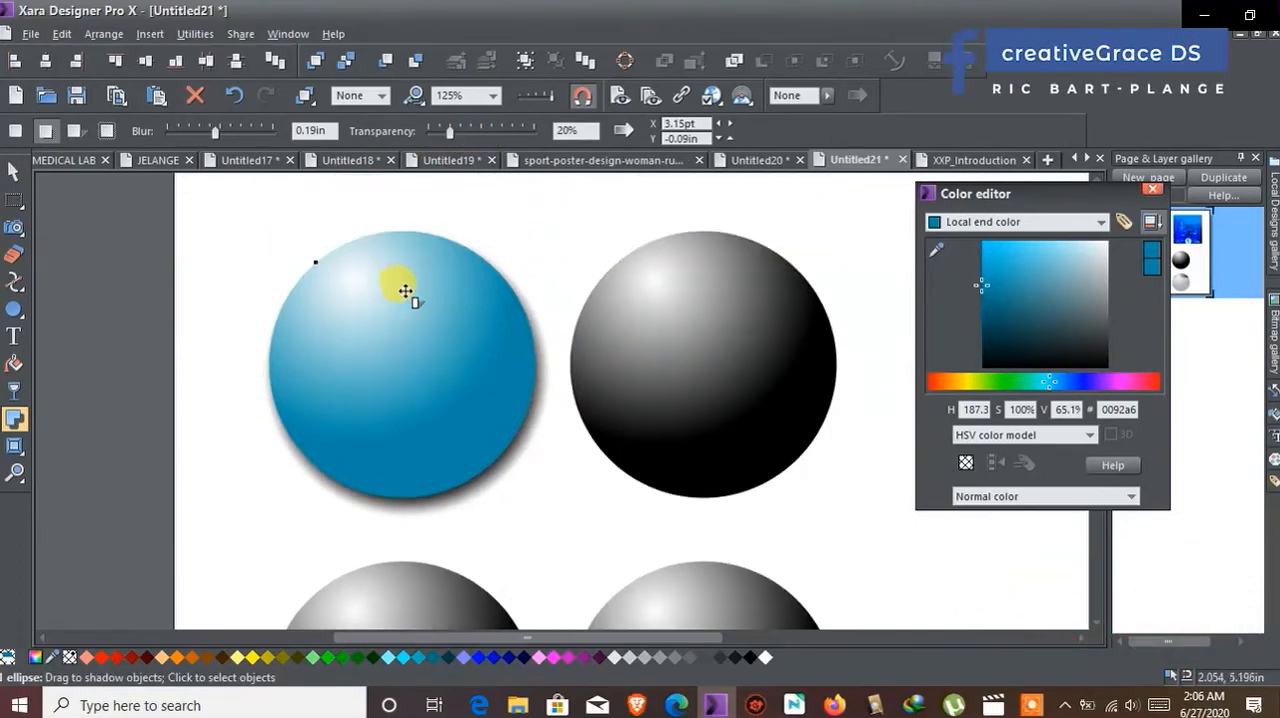
# Step: Move the blue sphere slightly to X 0.93 in, Y 3.32 in
pyautogui.scroll(-1, 400, 295)
pyautogui.click(14, 172)
pyautogui.moveTo(444, 361)
pyautogui.mouseDown()
pyautogui.moveTo(349, 343)
pyautogui.moveTo(420, 343)
pyautogui.moveTo(432, 376)
pyautogui.mouseUp()
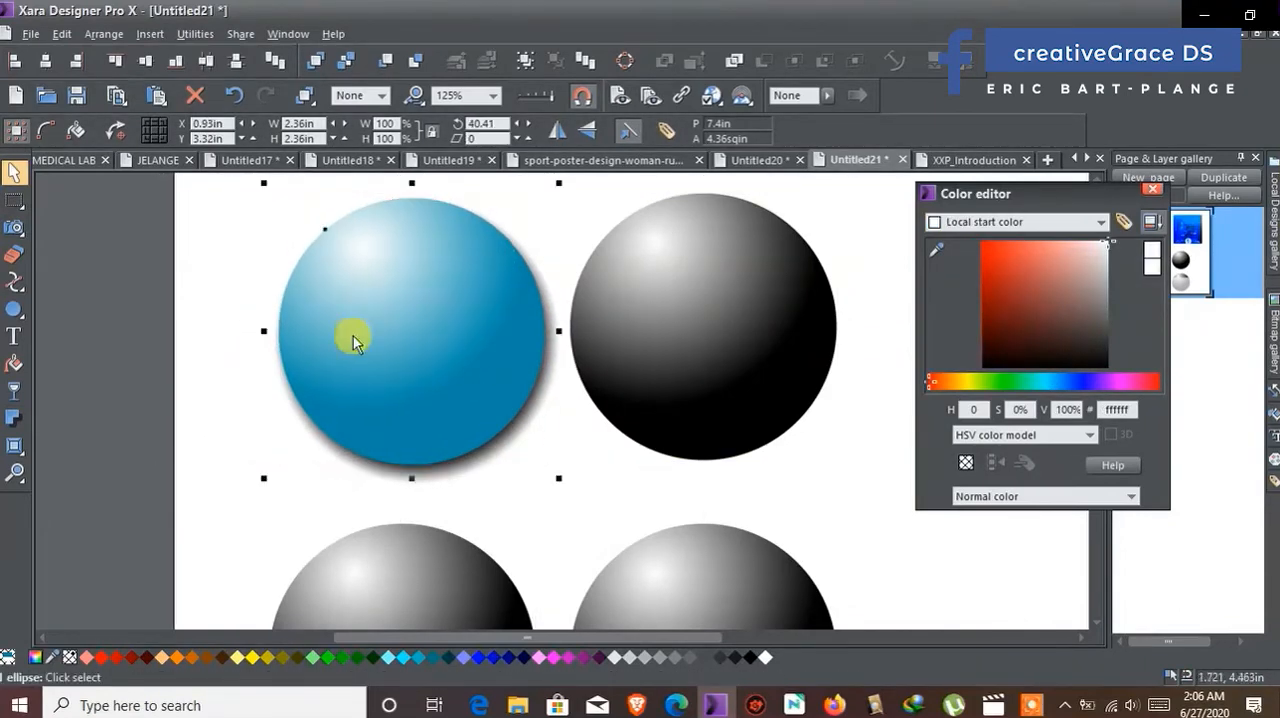
# Step: Add a floor shadow to the upper-right black sphere and adjust the shadow's angle and height
pyautogui.click(14, 418)
pyautogui.click(644, 362)
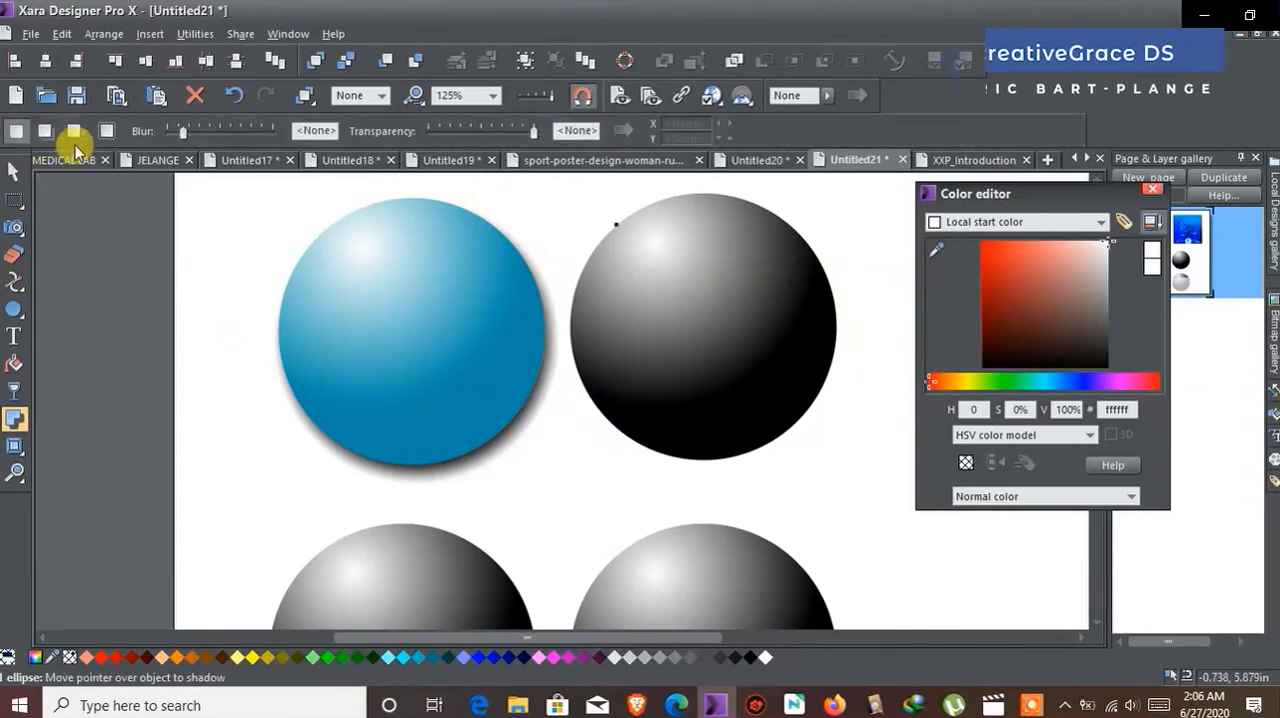
pyautogui.click(72, 131)
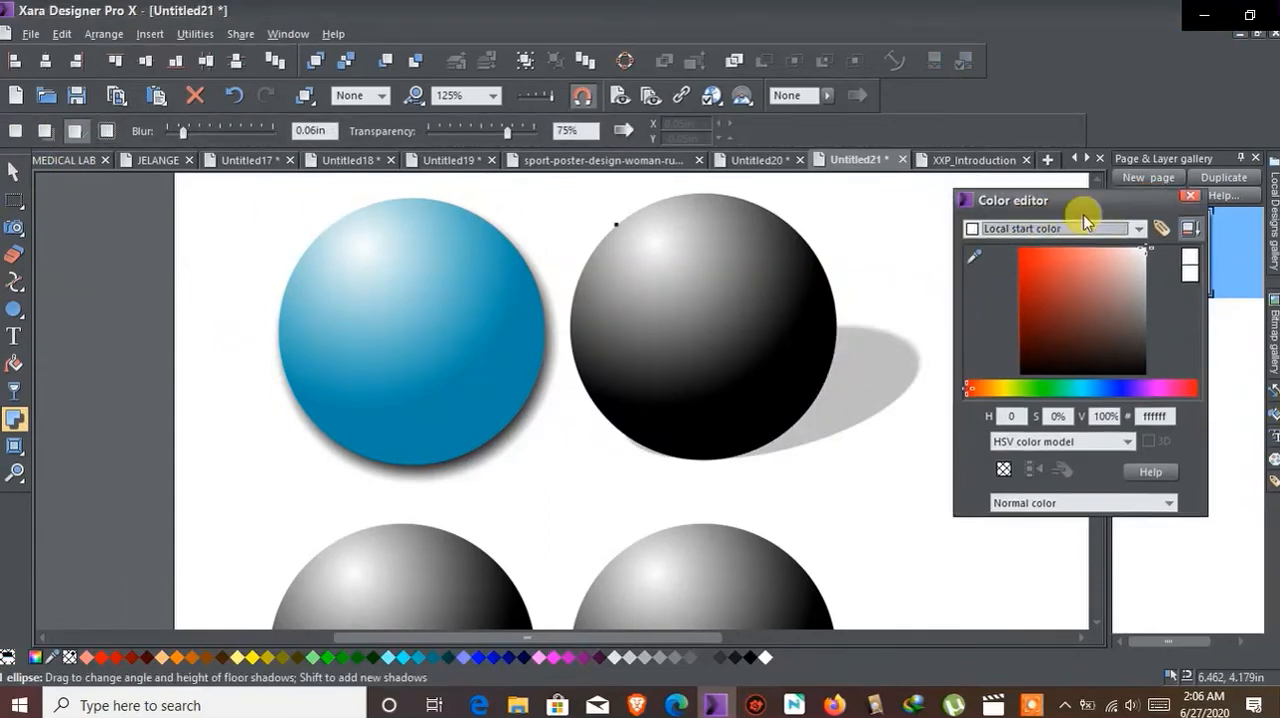
pyautogui.moveTo(909, 366); pyautogui.dragTo(847, 348)
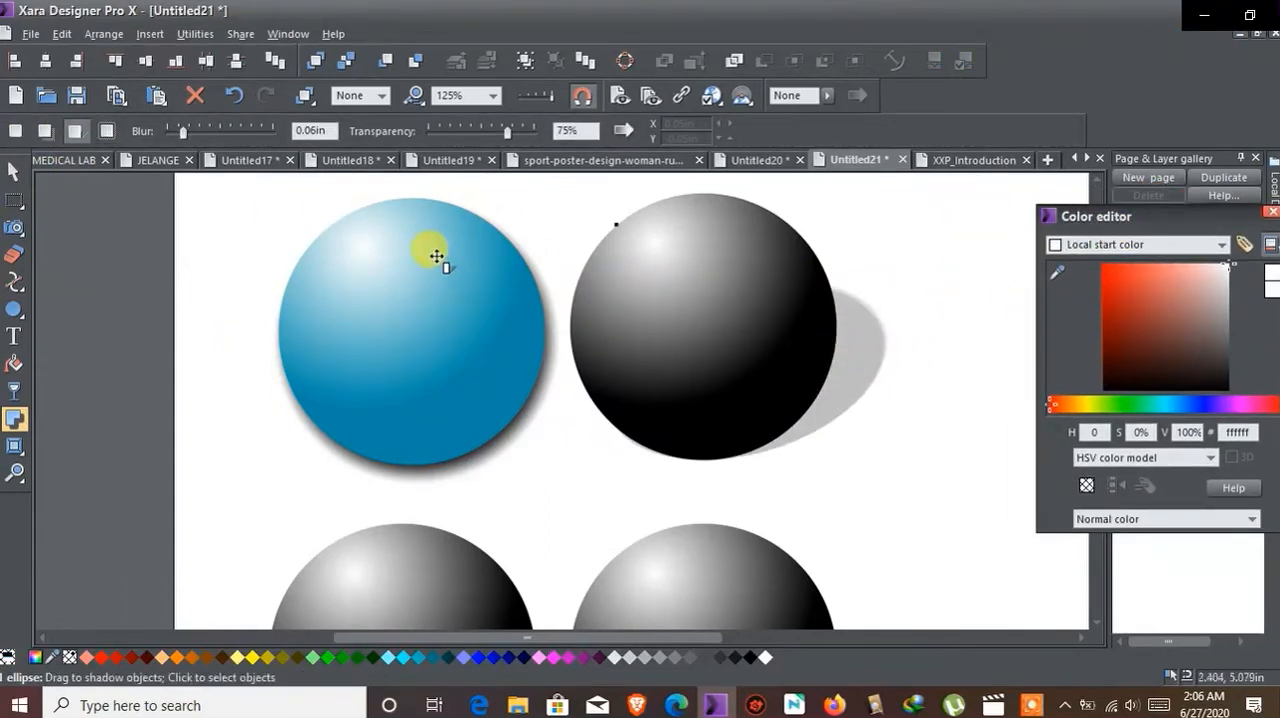
# Step: Set the floor shadow's blur to 0.42 in and transparency to 56%, and reshape it to sit close behind the sphere
pyautogui.moveTo(182, 131); pyautogui.dragTo(208, 131)
pyautogui.moveTo(450, 140)
pyautogui.mouseDown()
pyautogui.moveTo(477, 134)
pyautogui.moveTo(441, 131)
pyautogui.mouseUp()
pyautogui.moveTo(838, 320); pyautogui.dragTo(786, 357)
pyautogui.moveTo(443, 130); pyautogui.dragTo(490, 136)
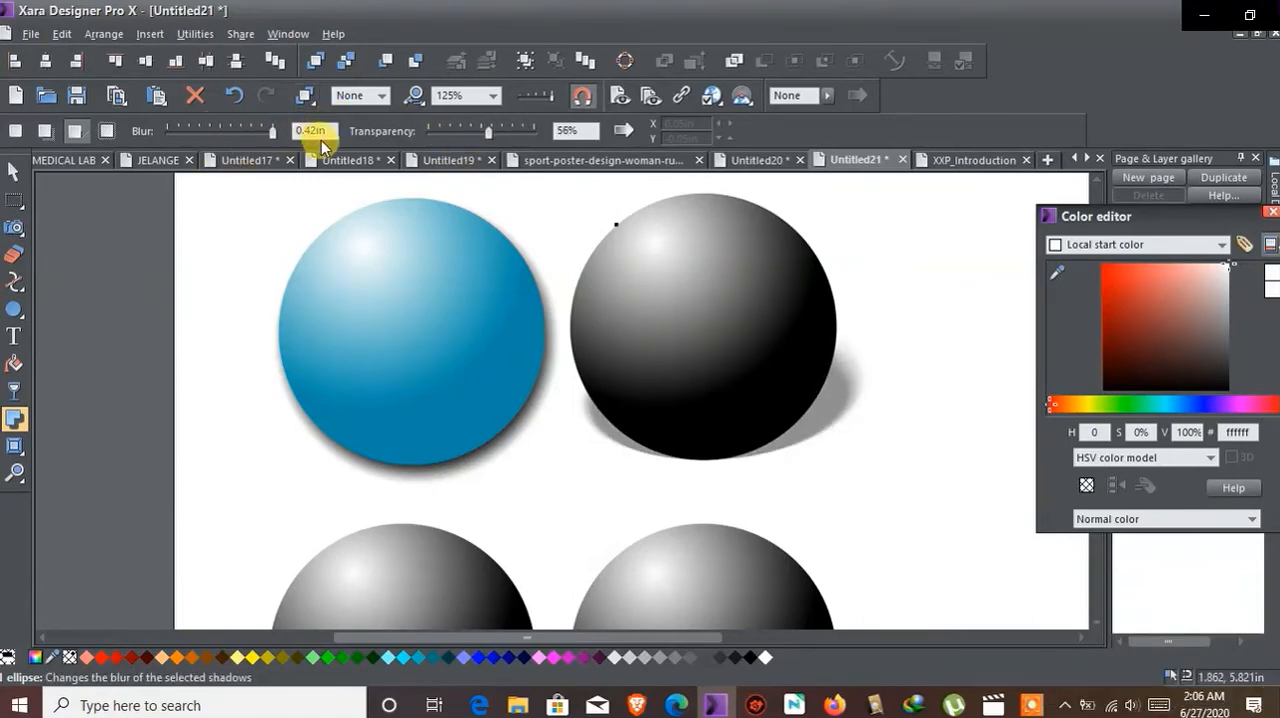
pyautogui.moveTo(722, 352); pyautogui.dragTo(720, 288)
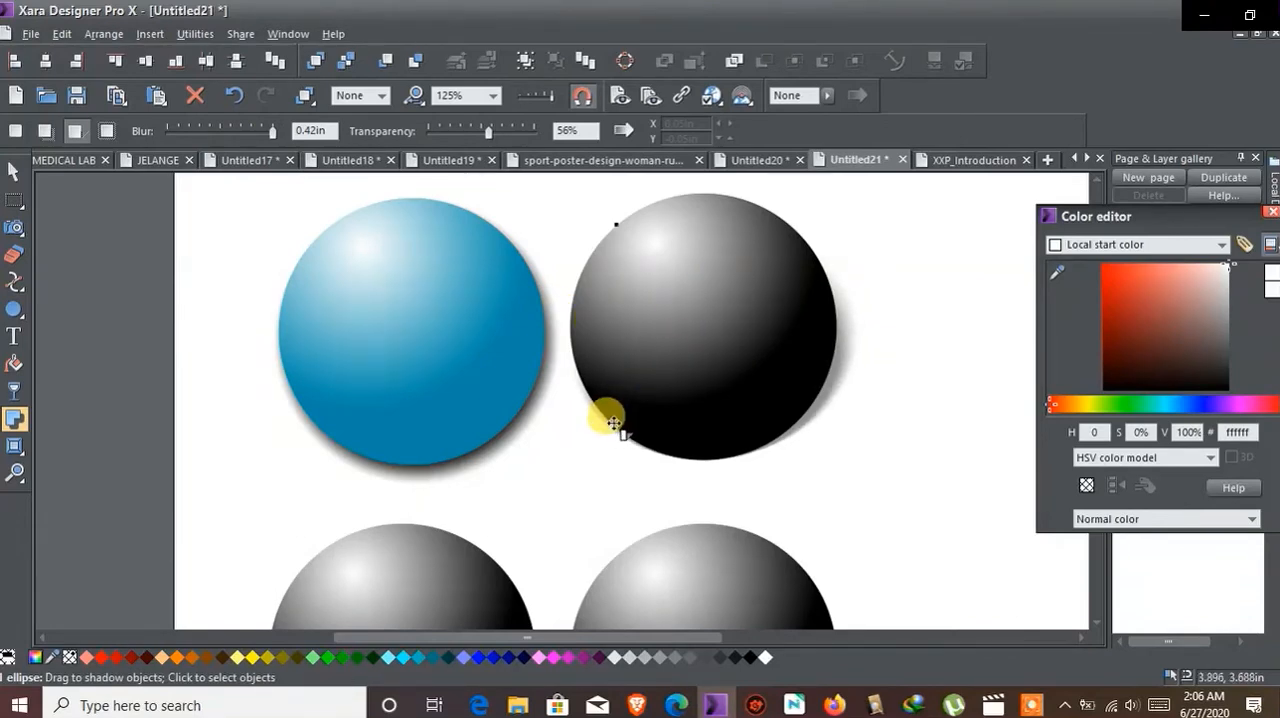
# Step: Compare the shadows of the two upper spheres with the unshadowed lower pair
pyautogui.scroll(-2, 613, 423)
pyautogui.scroll(1, 613, 421)
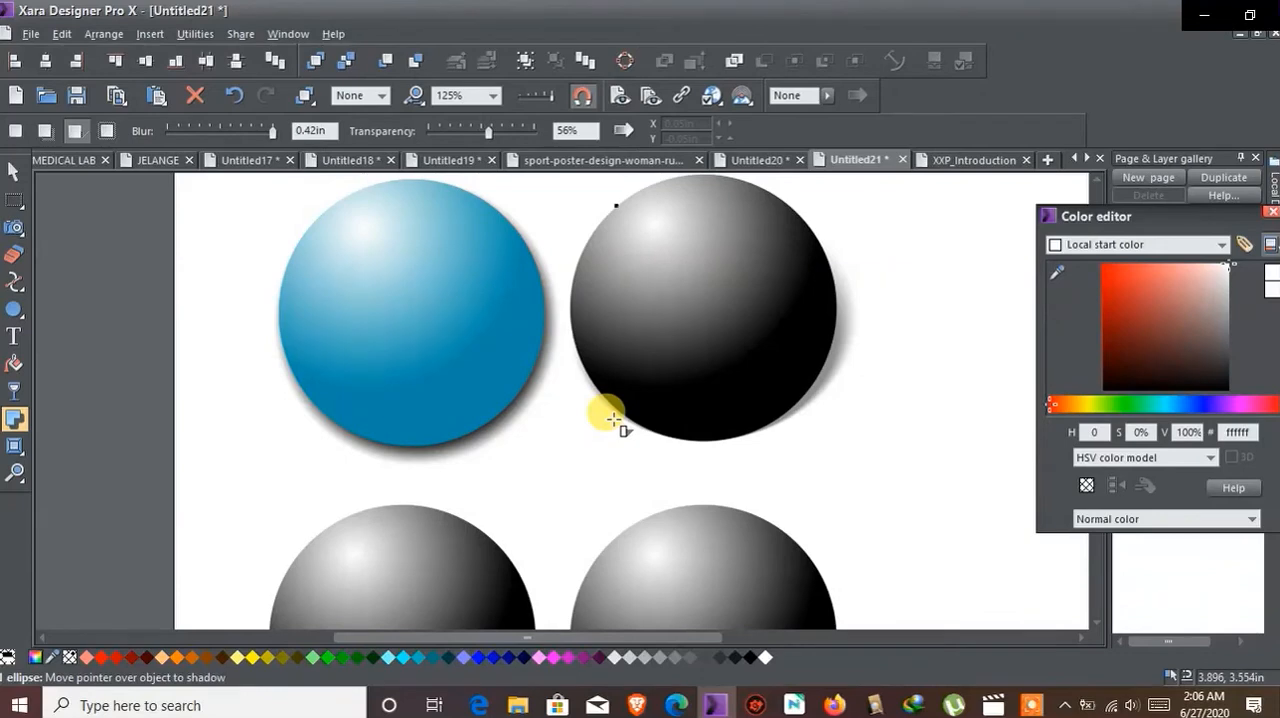
pyautogui.scroll(-1, 613, 419)
pyautogui.scroll(-2, 613, 416)
pyautogui.scroll(1, 456, 371)
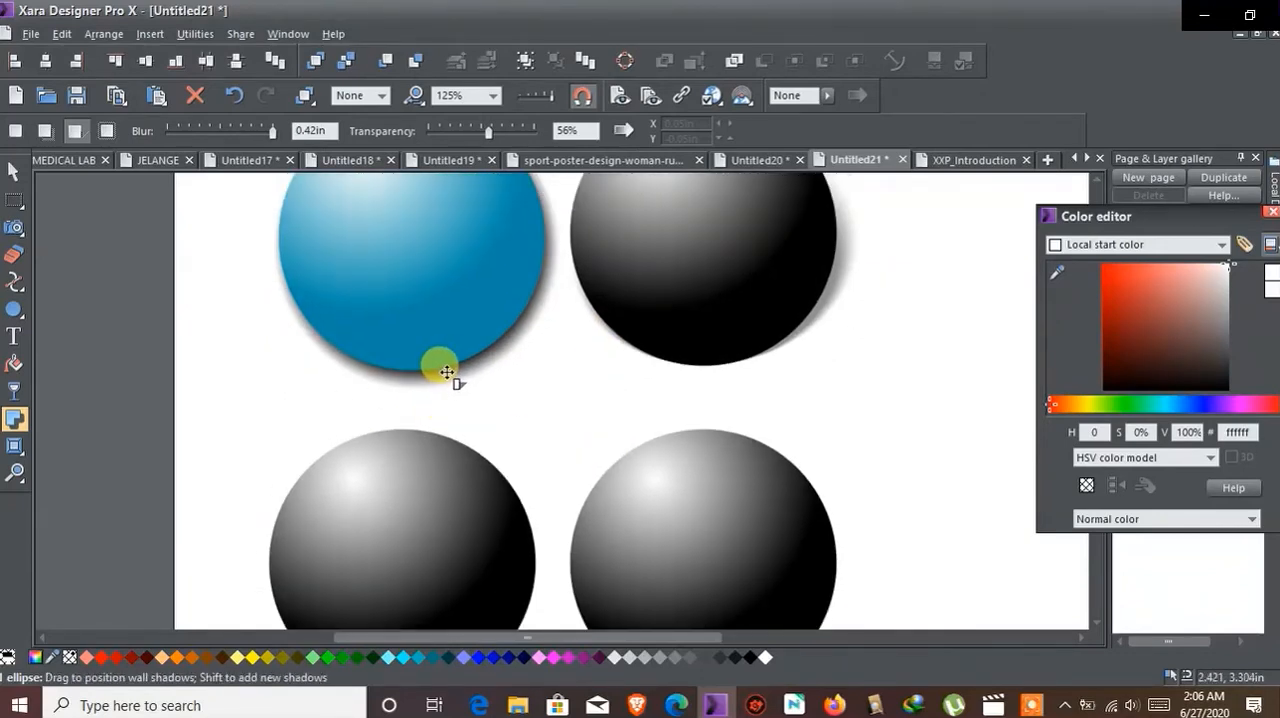
pyautogui.scroll(-4, 445, 372)
pyautogui.click(389, 399)
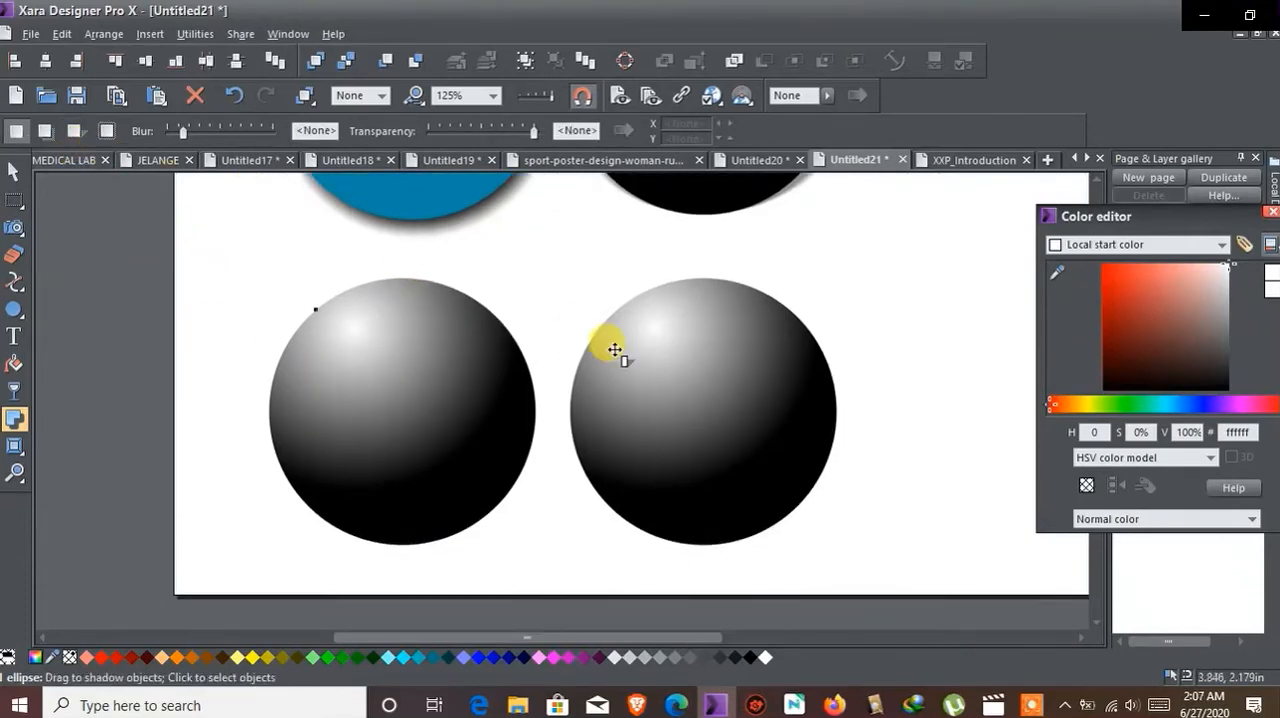
pyautogui.scroll(6, 614, 349)
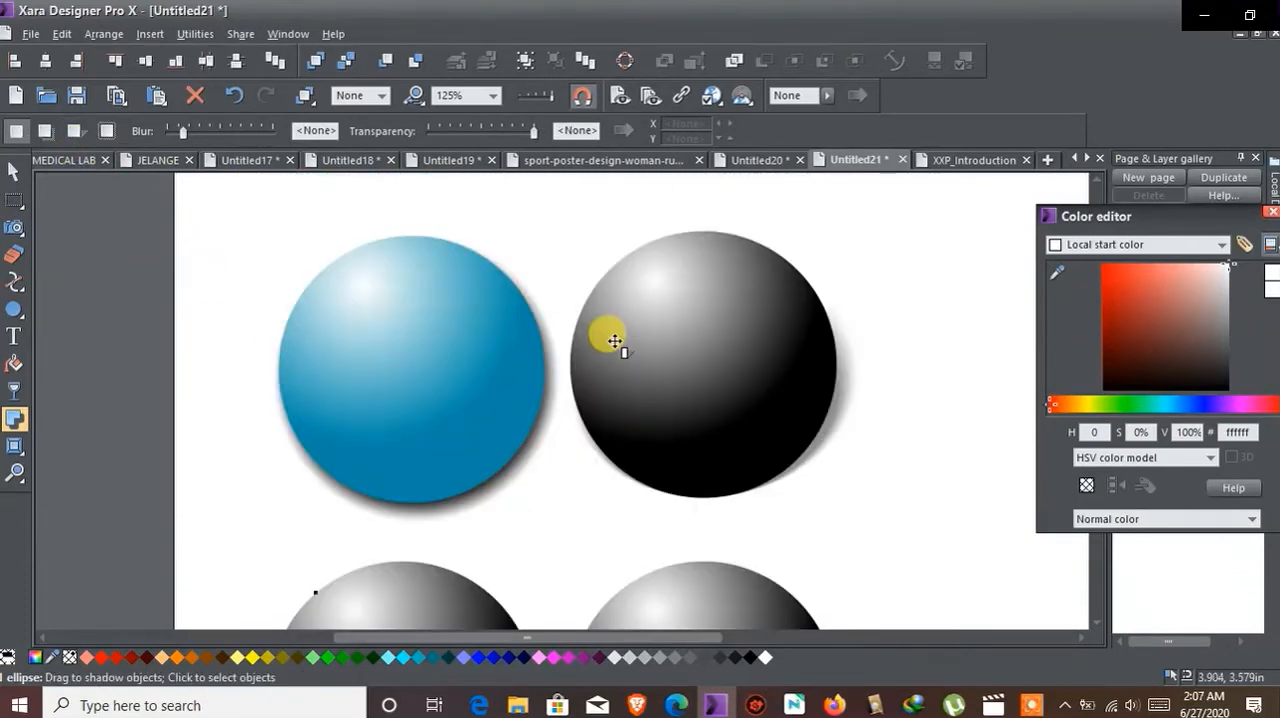
# Step: Select the blue sphere's wall shadow and recolor the shadow pure red (ff0000)
pyautogui.click(534, 300)
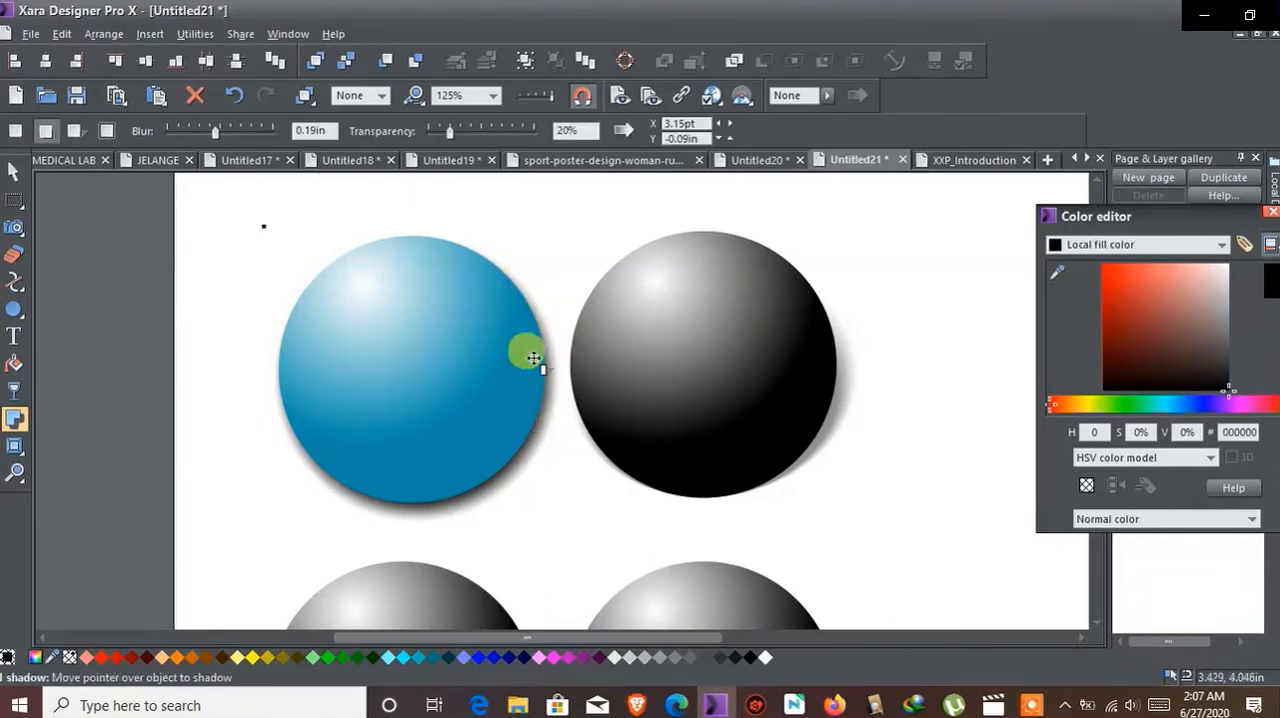
pyautogui.click(400, 304)
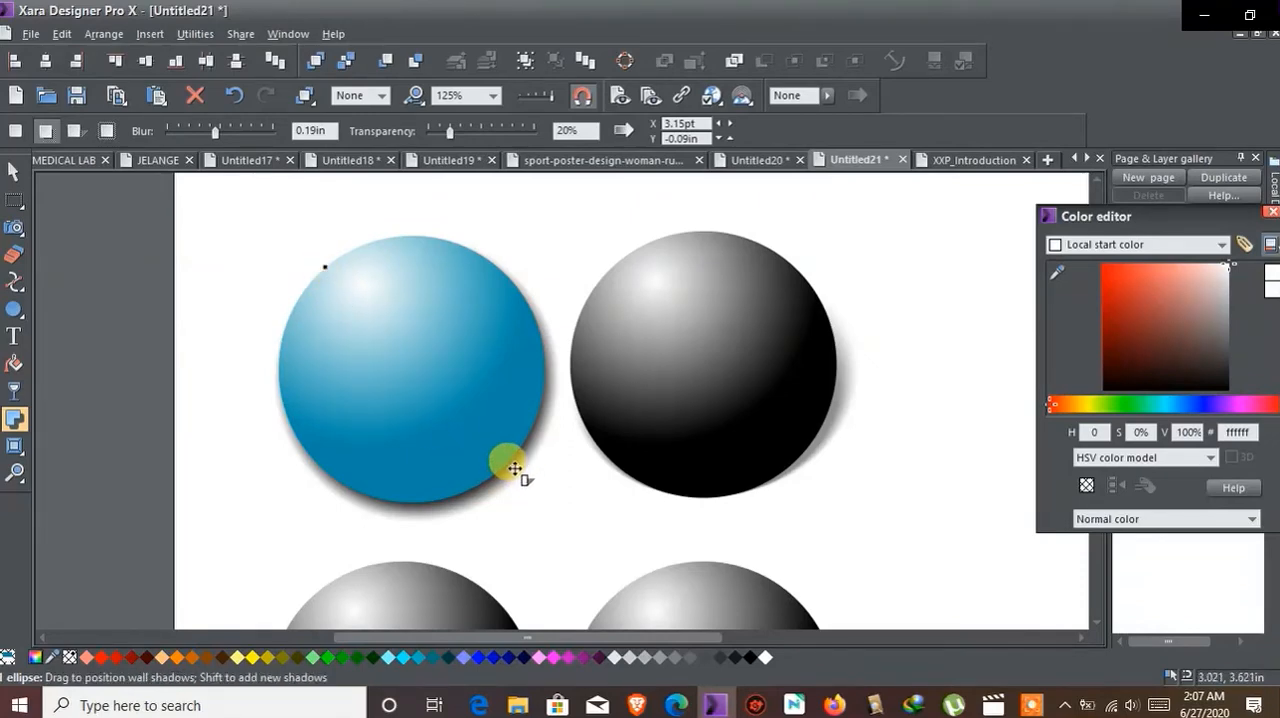
pyautogui.click(263, 231)
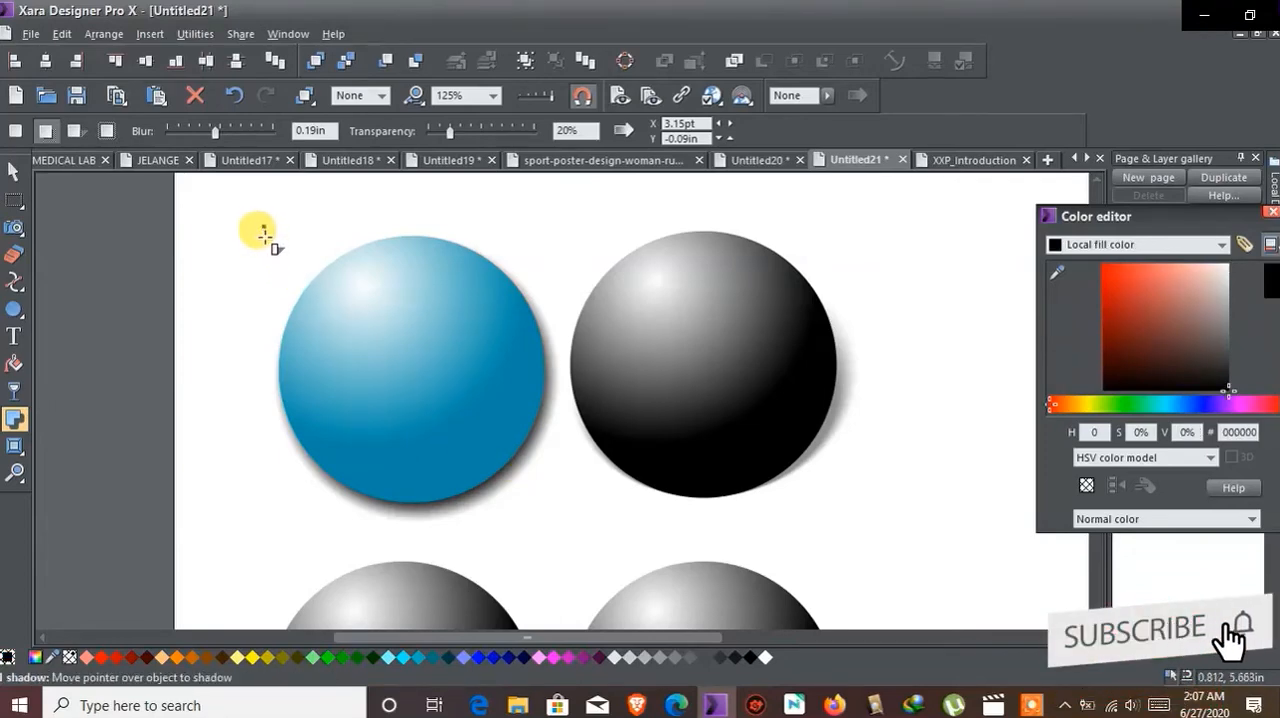
pyautogui.click(380, 365)
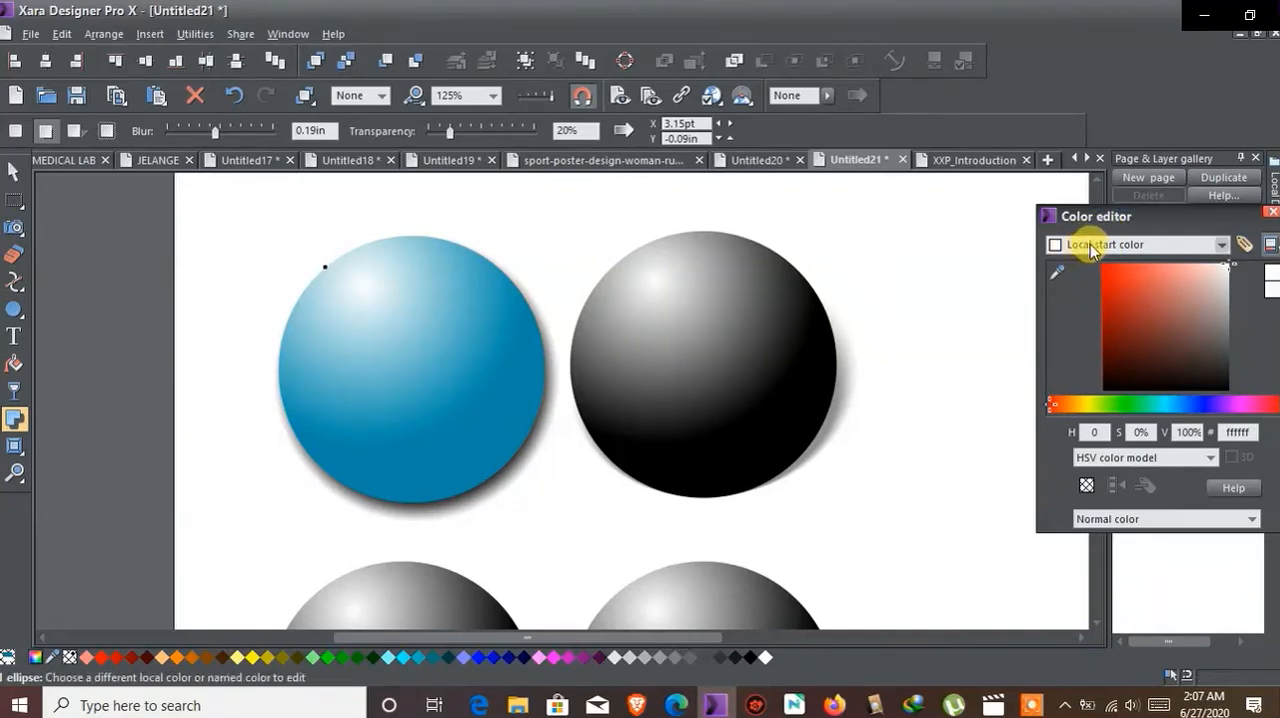
pyautogui.click(513, 482)
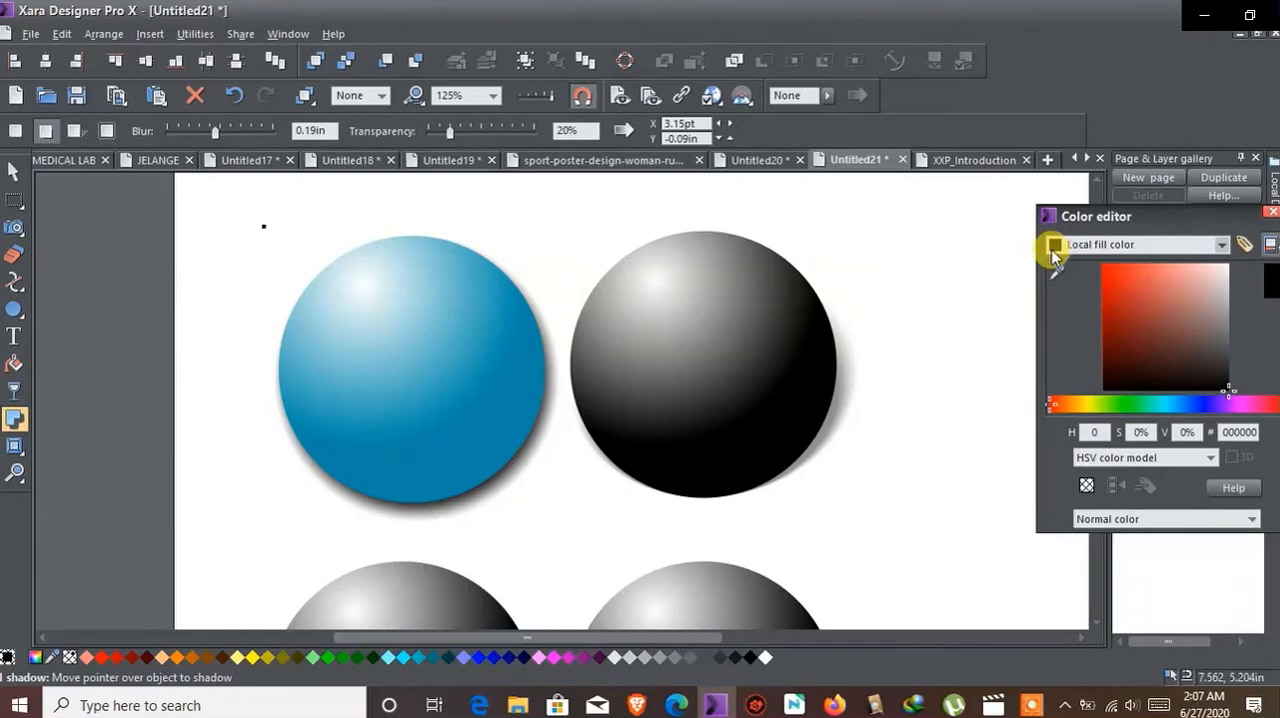
pyautogui.moveTo(1212, 325); pyautogui.dragTo(1050, 262)
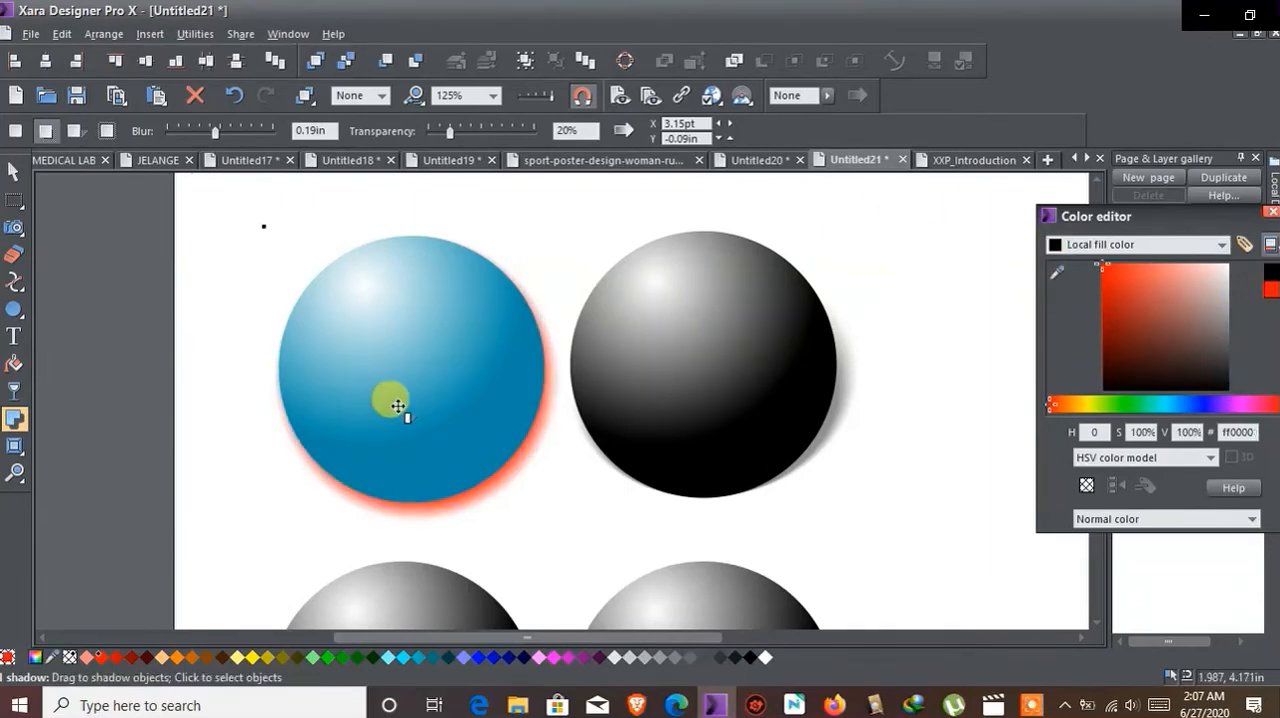
# Step: Open the fade profile settings for the blue sphere's red shadow
pyautogui.scroll(-1, 518, 474)
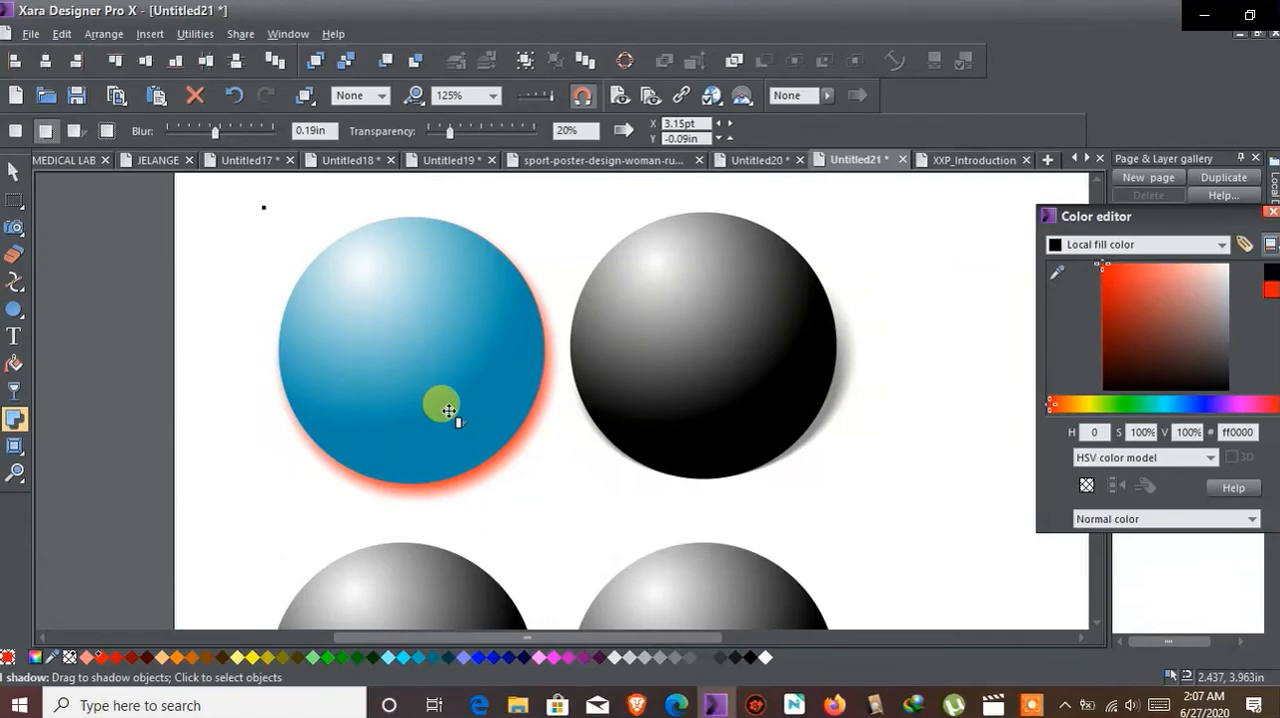
pyautogui.click(622, 130)
pyautogui.moveTo(618, 218); pyautogui.dragTo(795, 228)
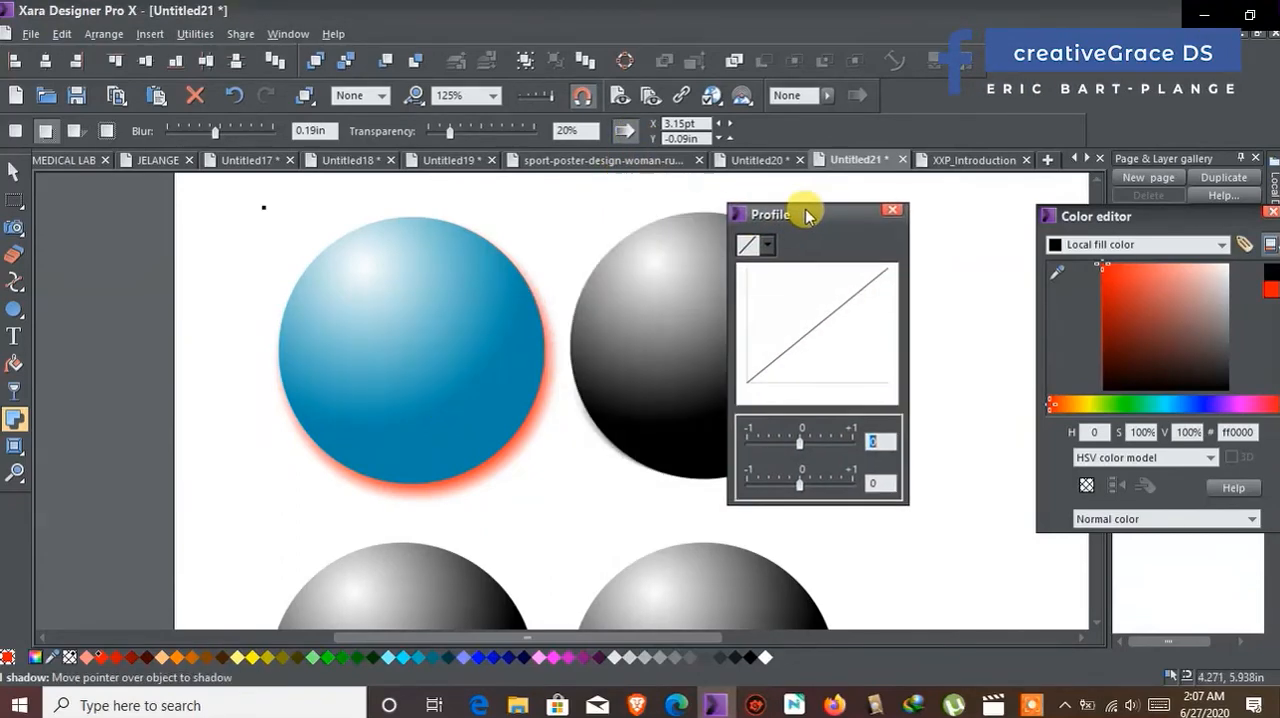
# Step: Try the curved profile presets on the red shadow one after another: 0.5/0, -0.5/0, 0/0.5 and 0/-0.5
pyautogui.click(766, 244)
pyautogui.click(745, 300)
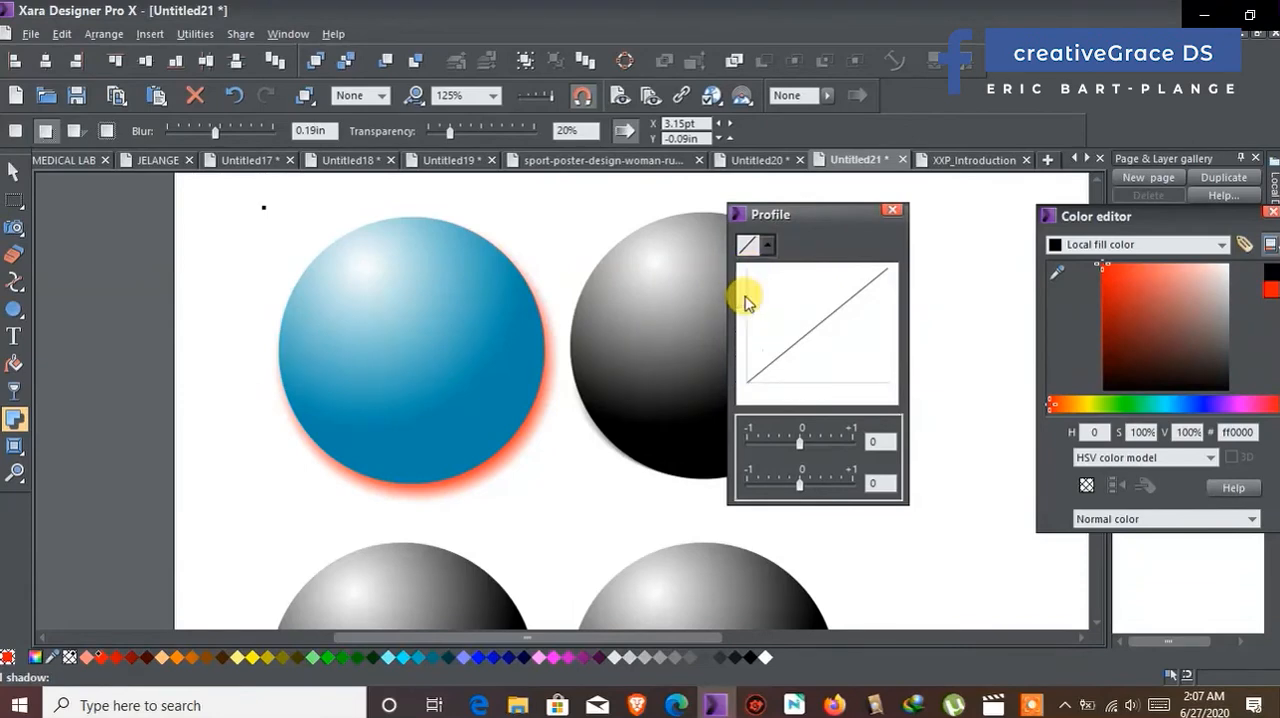
pyautogui.click(768, 246)
pyautogui.click(746, 323)
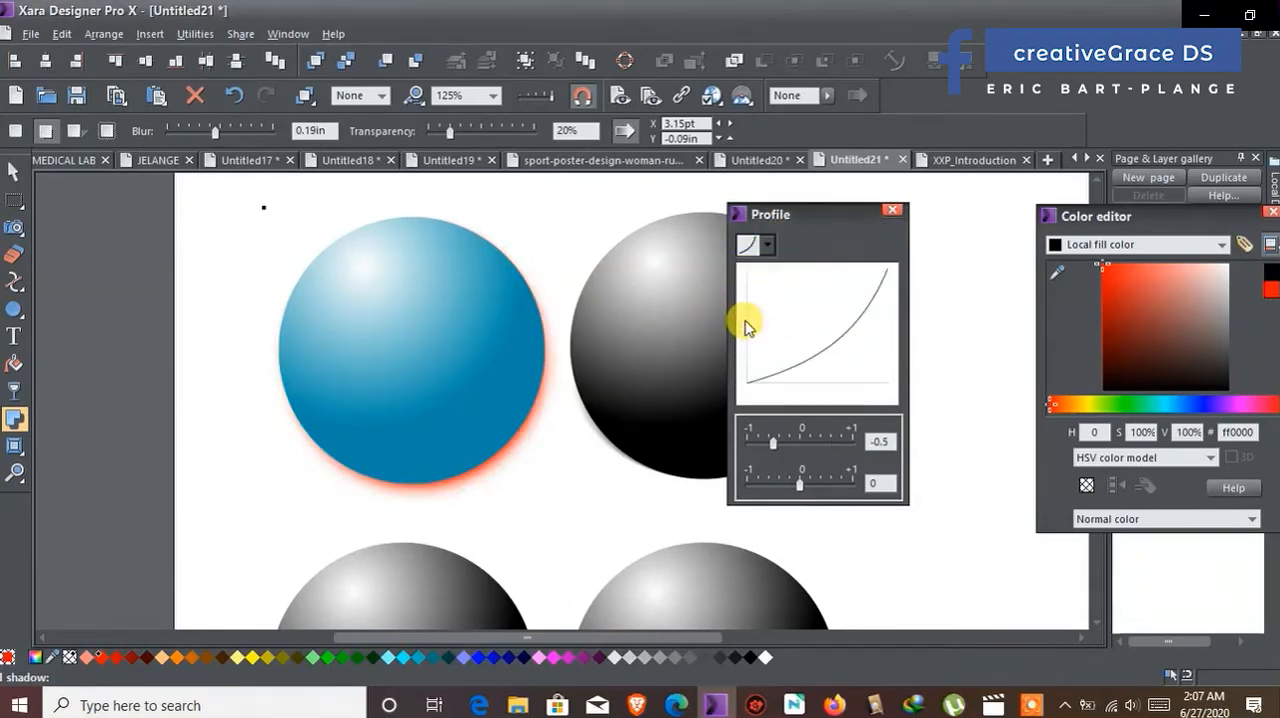
pyautogui.click(769, 245)
pyautogui.click(748, 343)
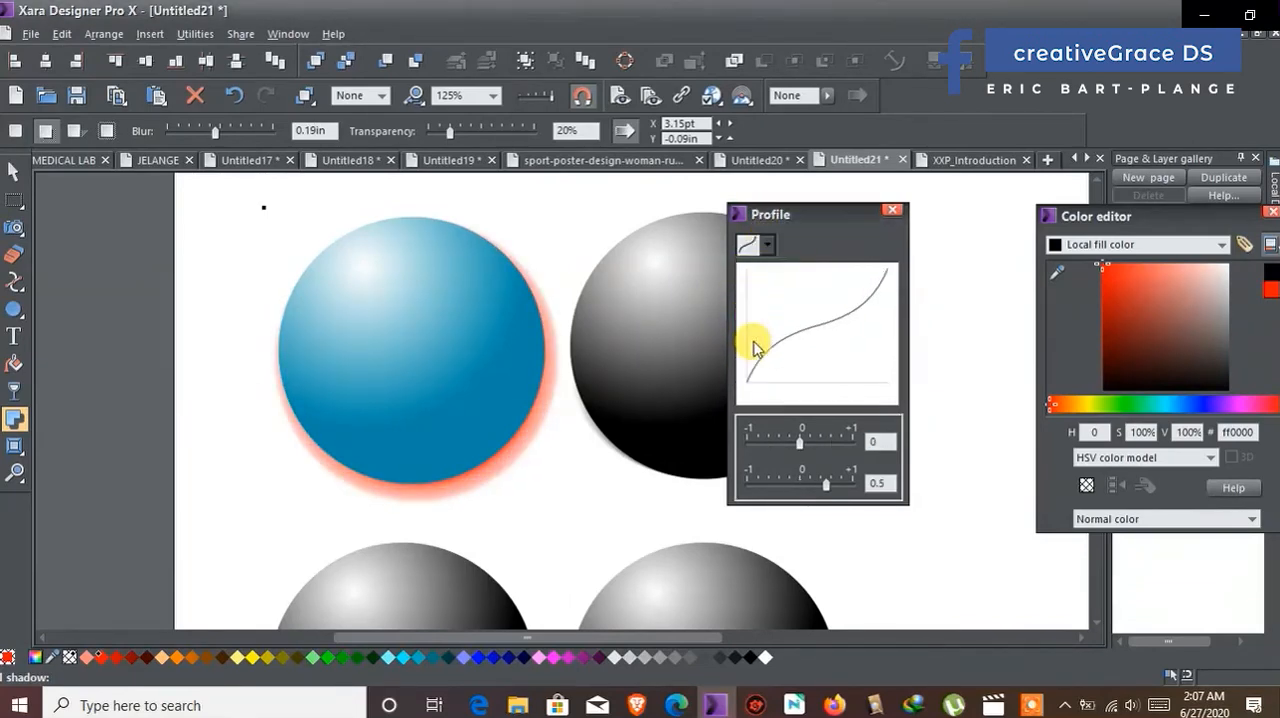
pyautogui.click(748, 240)
pyautogui.click(748, 364)
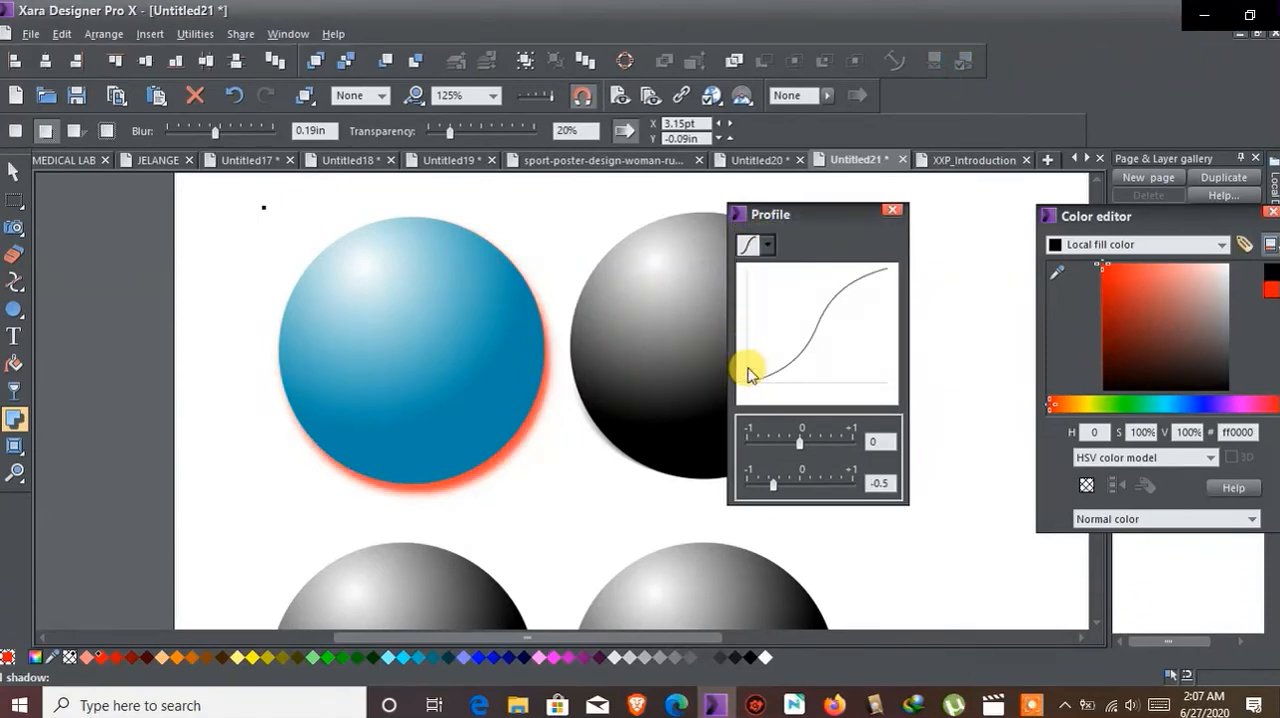
# Step: Apply the -0.5/0 profile preset to the blue sphere's red shadow and move the profile settings clear of the spheres
pyautogui.moveTo(800, 214); pyautogui.dragTo(843, 175)
pyautogui.click(811, 205)
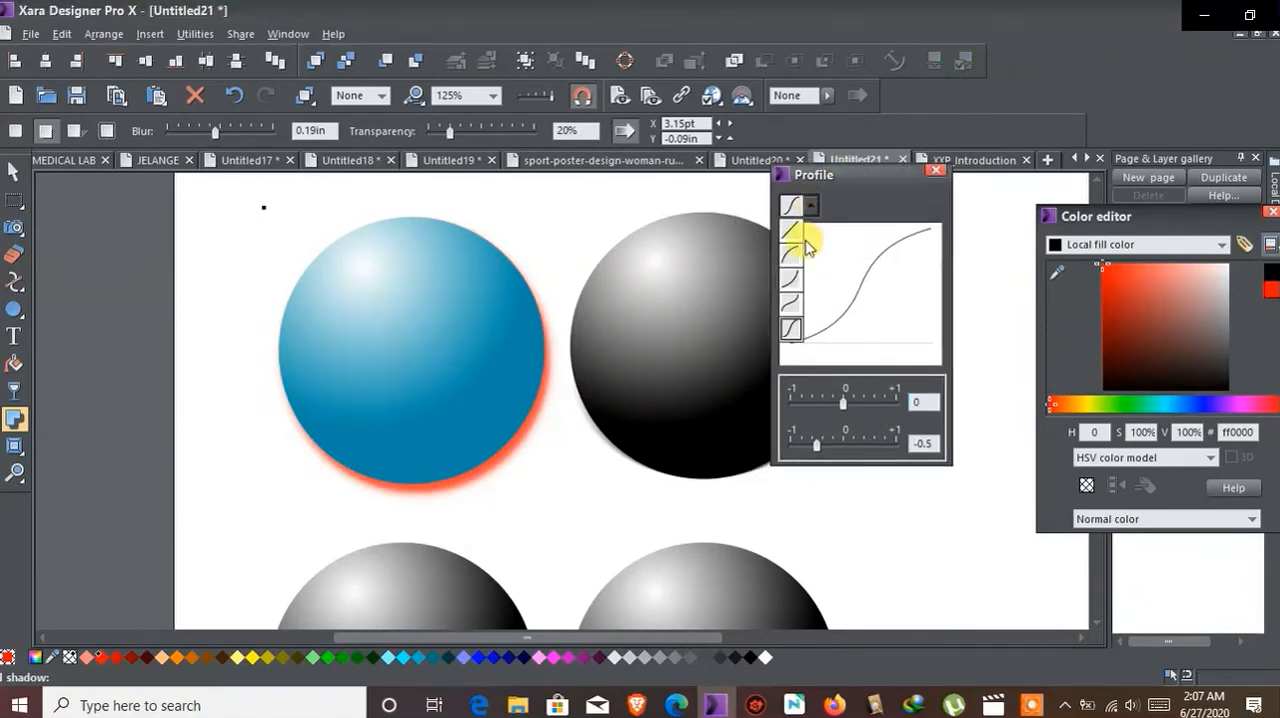
pyautogui.click(791, 283)
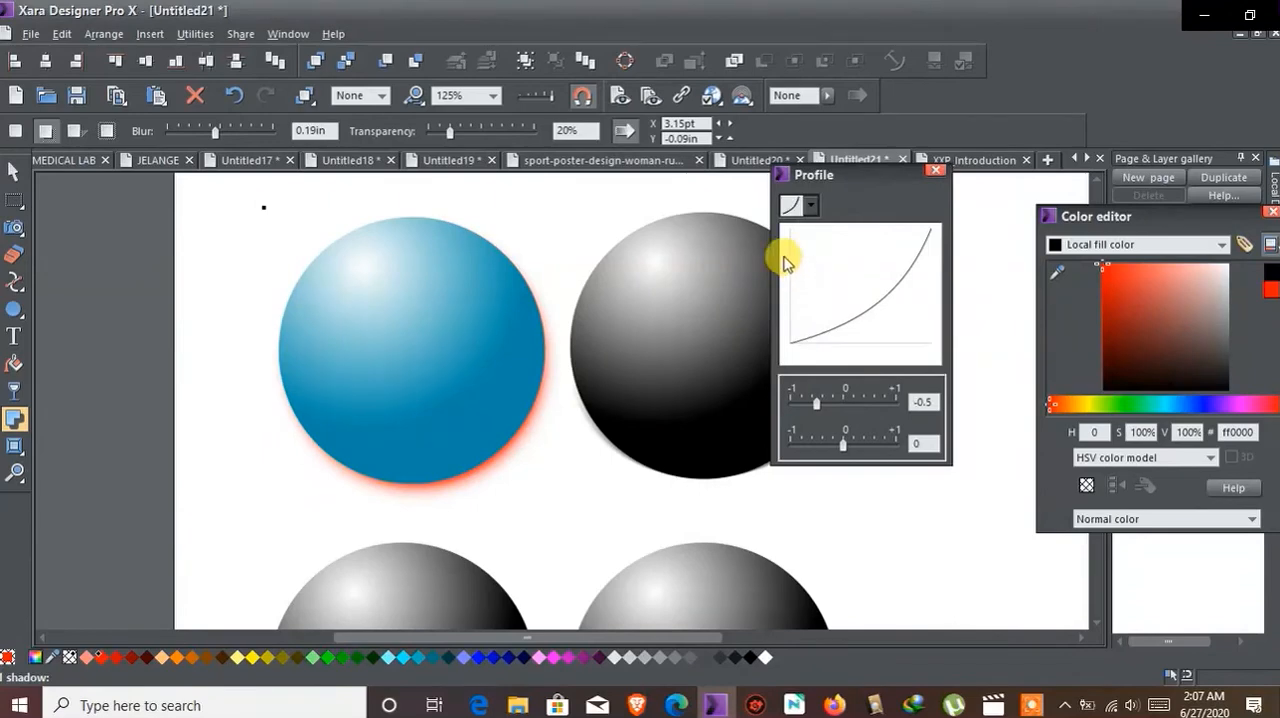
pyautogui.moveTo(842, 177); pyautogui.dragTo(1019, 167)
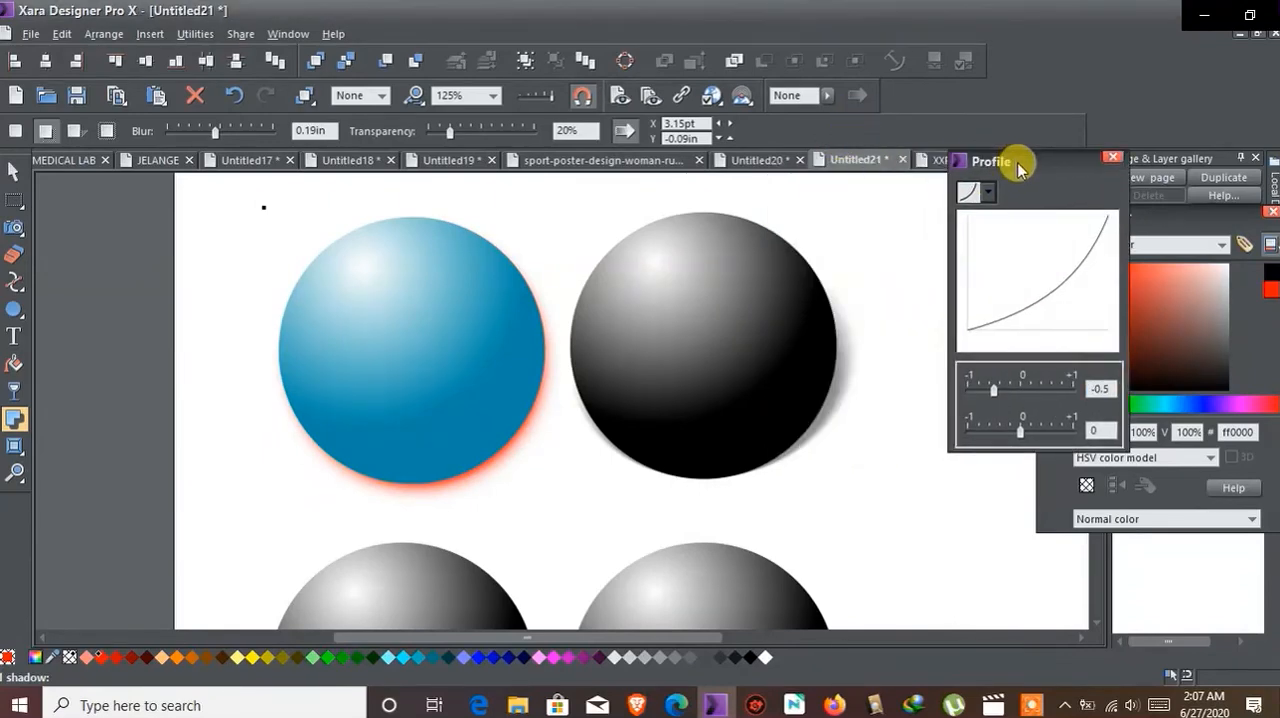
# Step: Apply a glow shadow to the lower-left black sphere
pyautogui.scroll(-5, 737, 286)
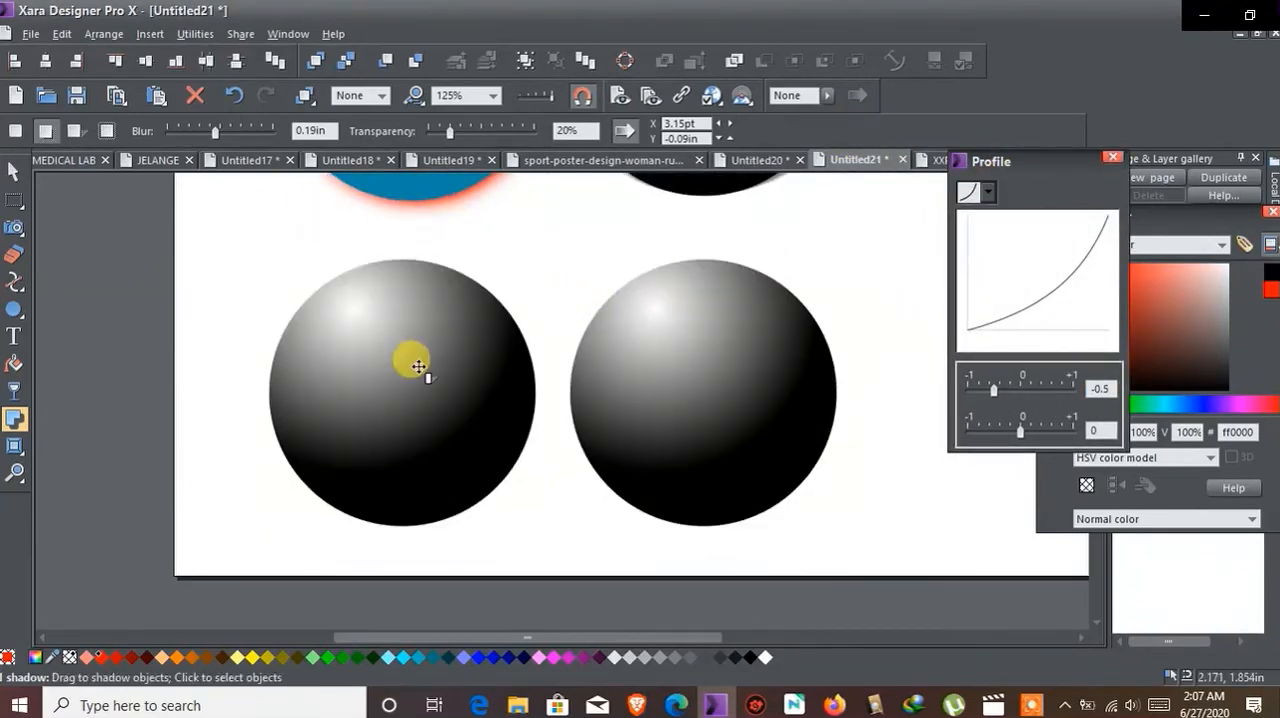
pyautogui.click(414, 357)
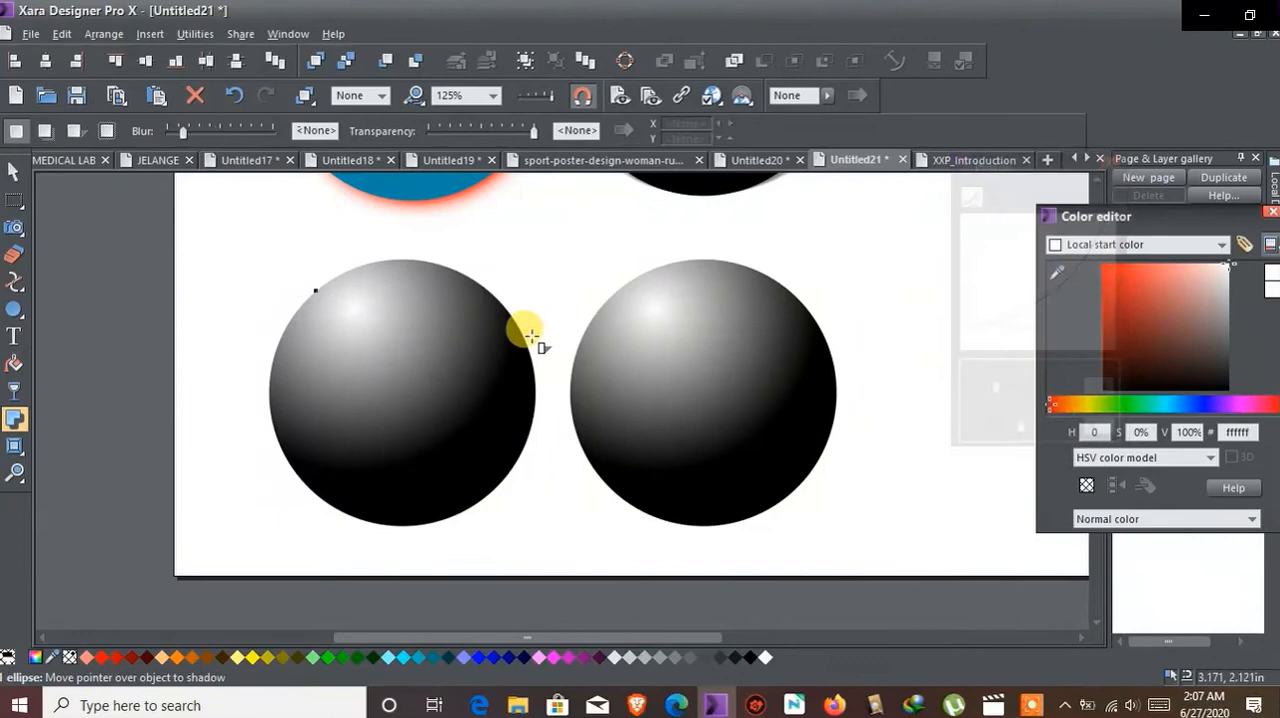
pyautogui.click(107, 132)
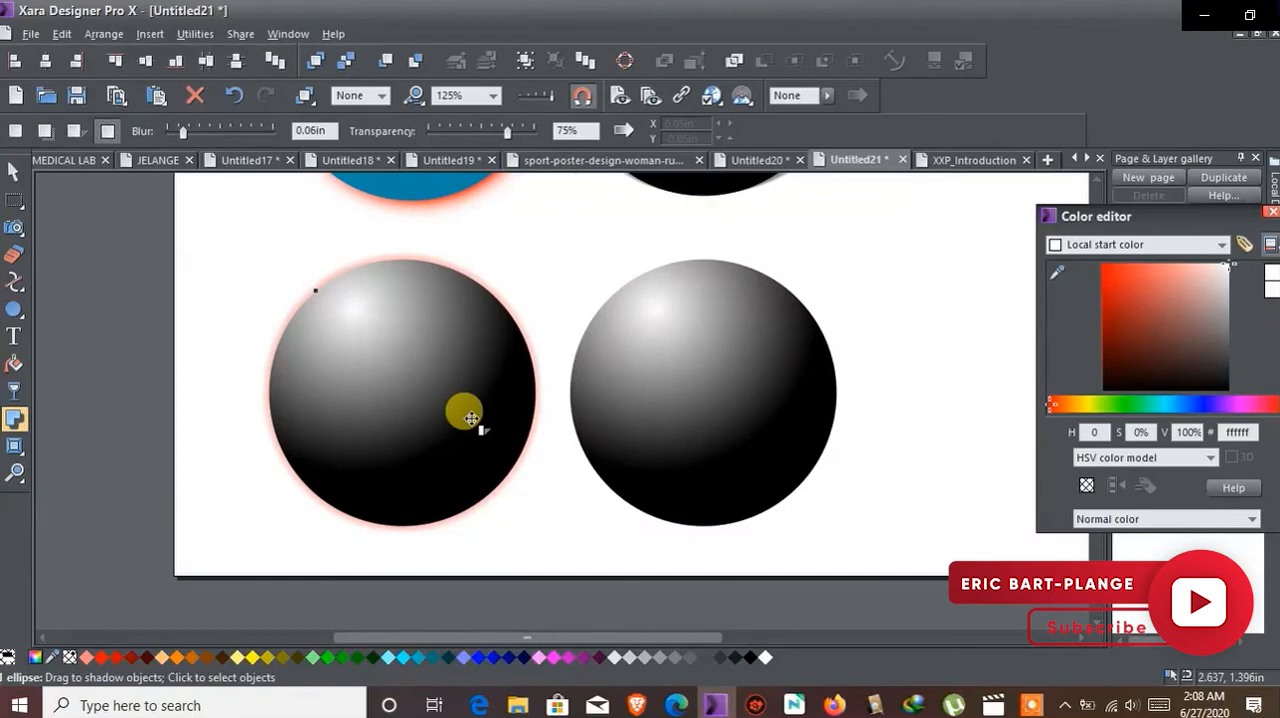
pyautogui.click(445, 260)
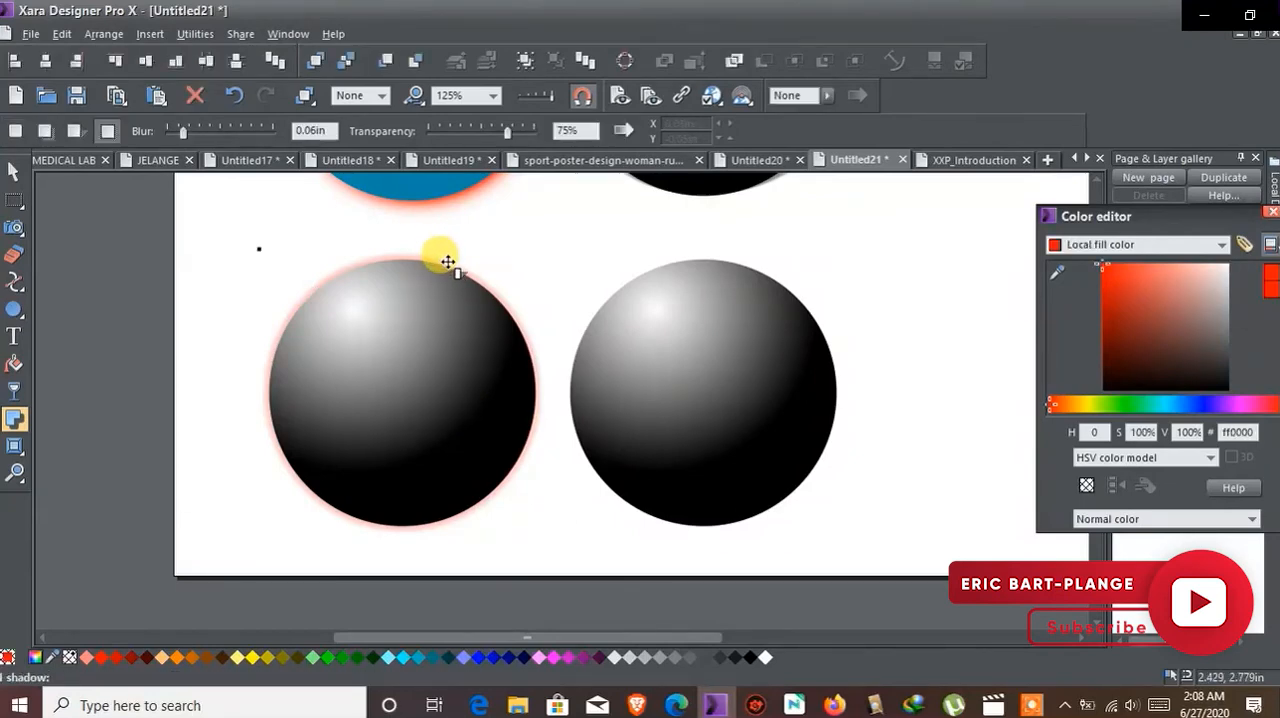
# Step: Replace all gradient colors of the lower-left sphere with red, making it a flat red circle
pyautogui.click(13, 171)
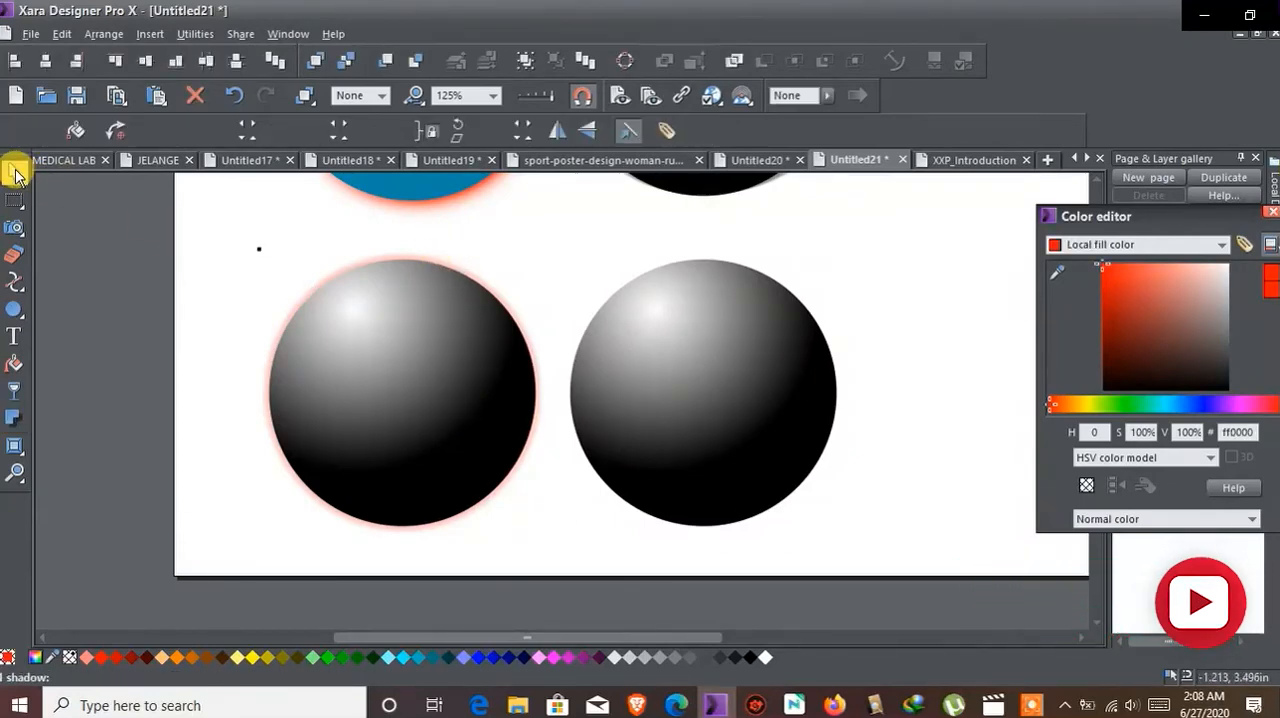
pyautogui.click(414, 354)
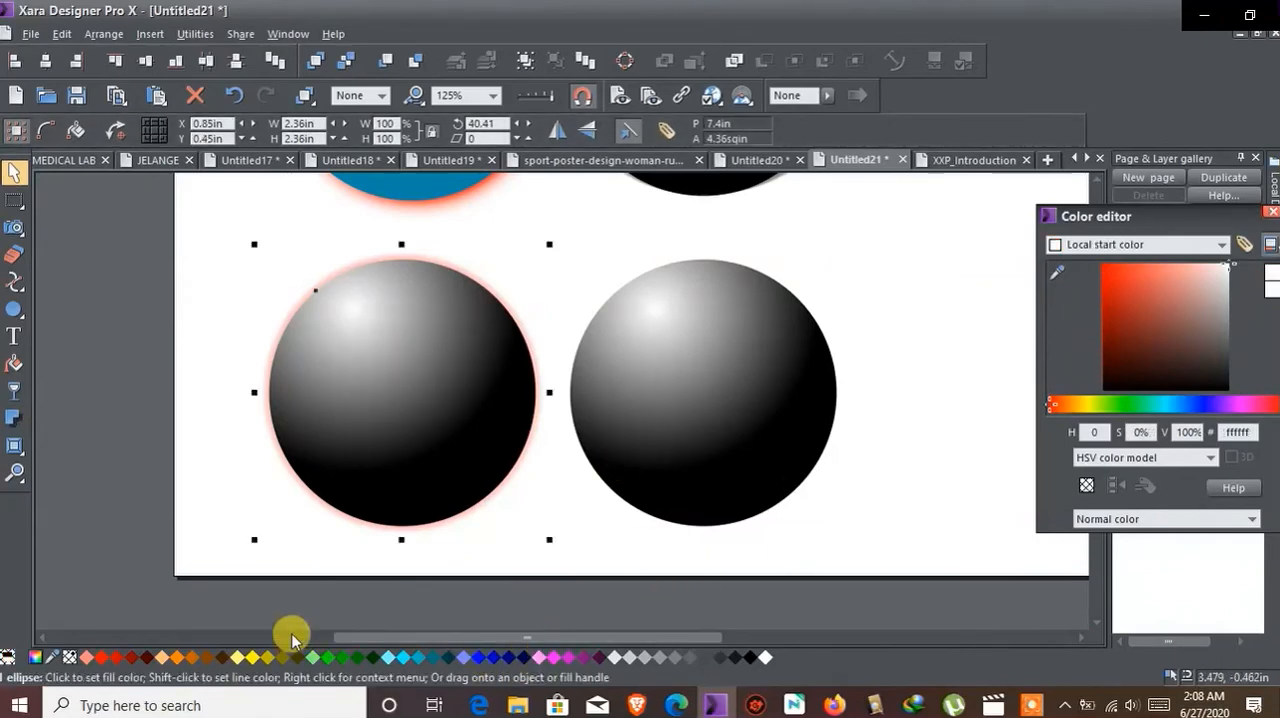
pyautogui.click(118, 664)
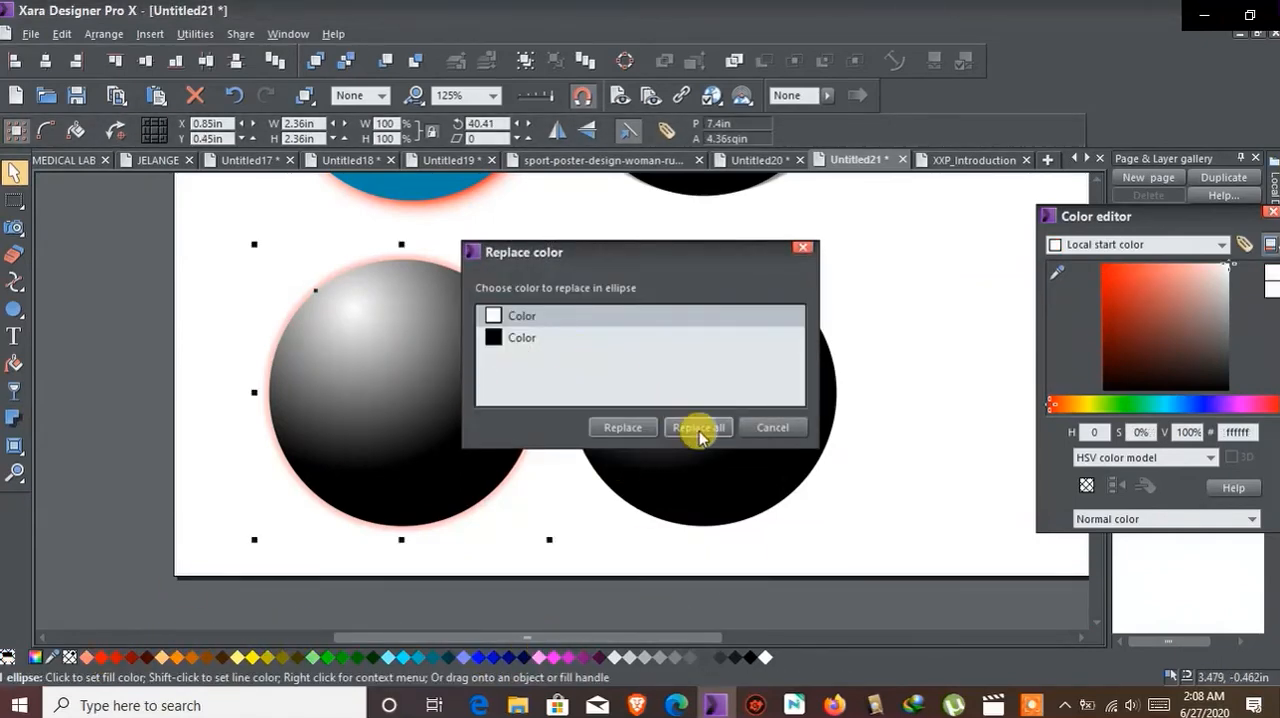
pyautogui.click(699, 432)
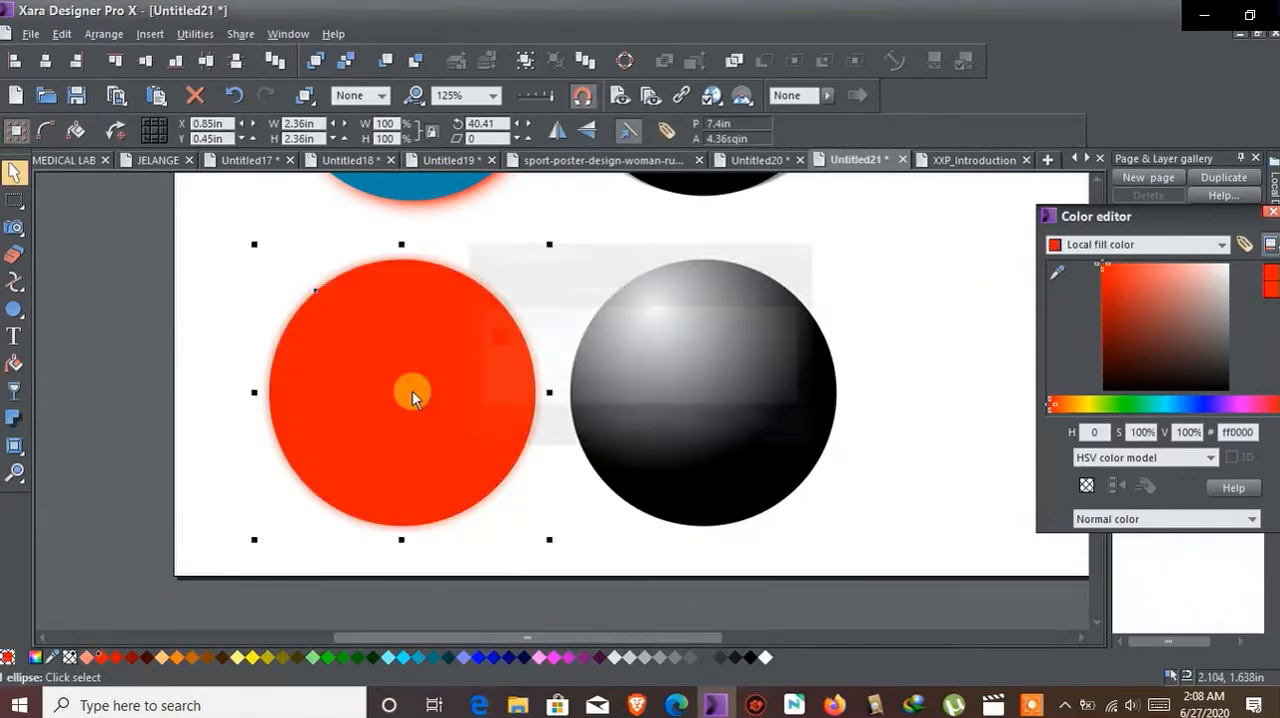
# Step: Set the red circle's glow to a blur of 0.42 in and 0% transparency
pyautogui.click(14, 416)
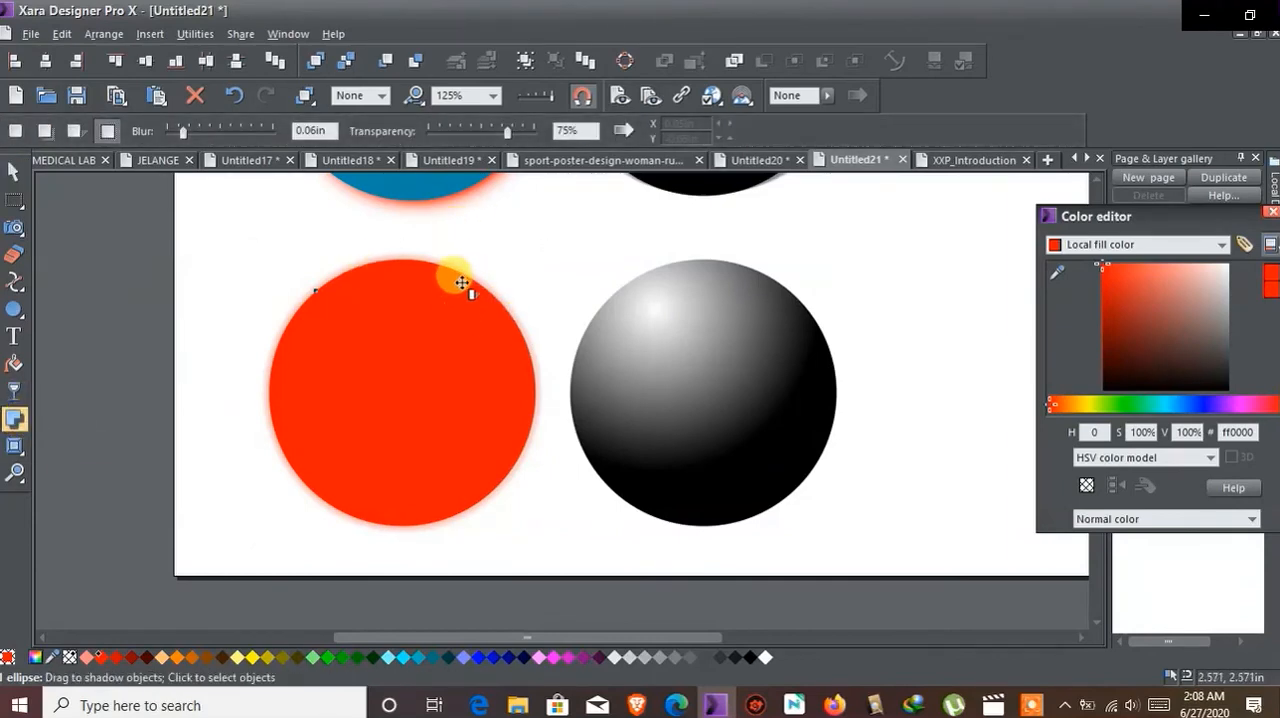
pyautogui.click(466, 267)
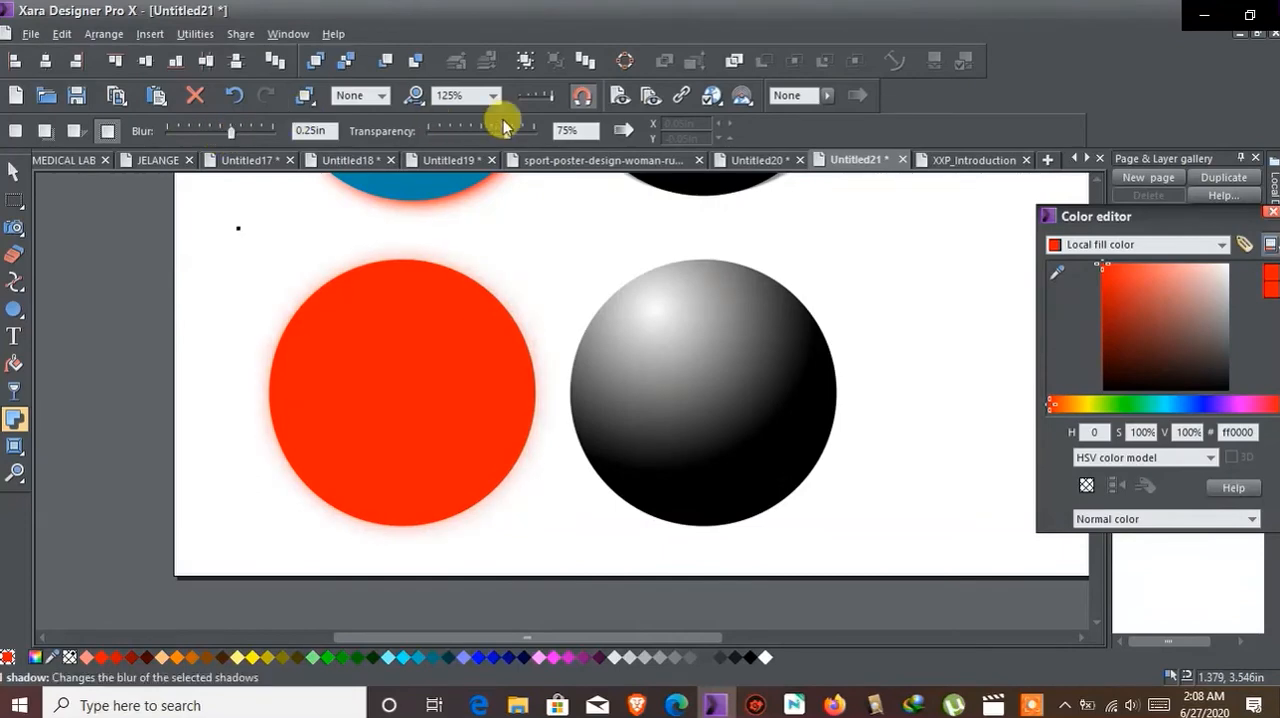
pyautogui.moveTo(503, 131); pyautogui.dragTo(455, 135)
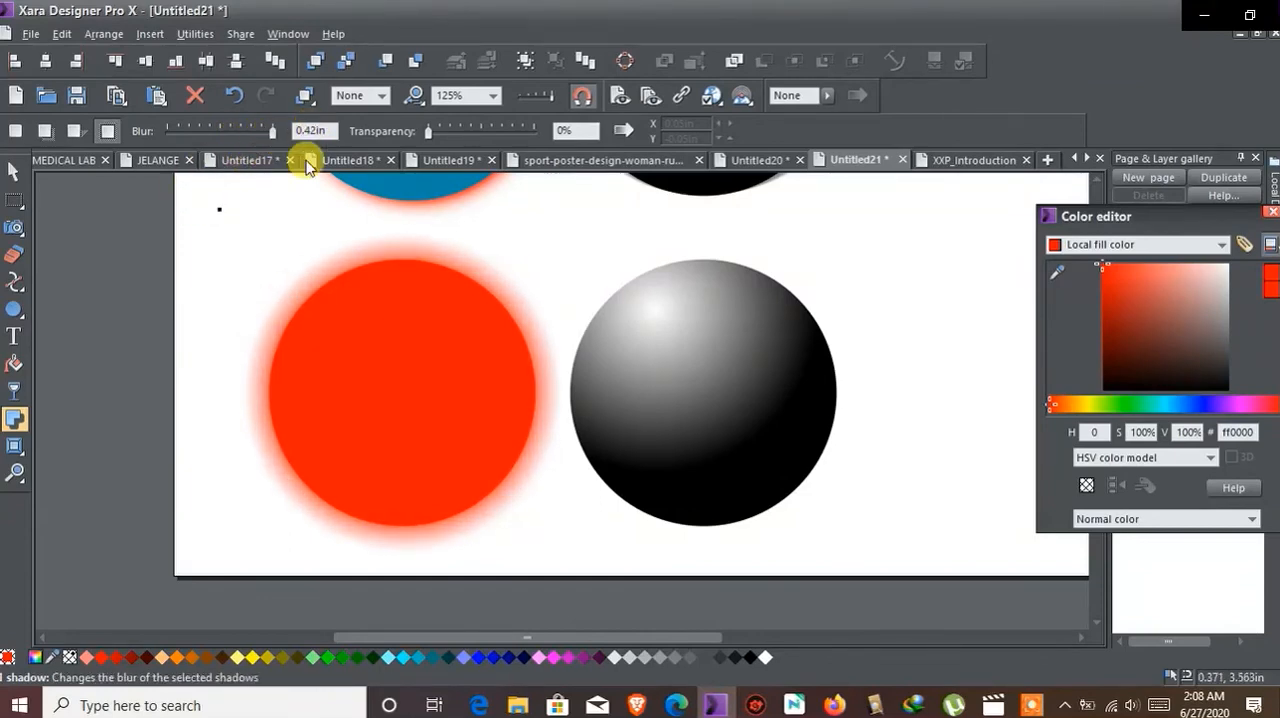
# Step: Try the 0/0.5 profile preset on the red circle's glow and settle on the 0/-0.5 preset
pyautogui.click(623, 130)
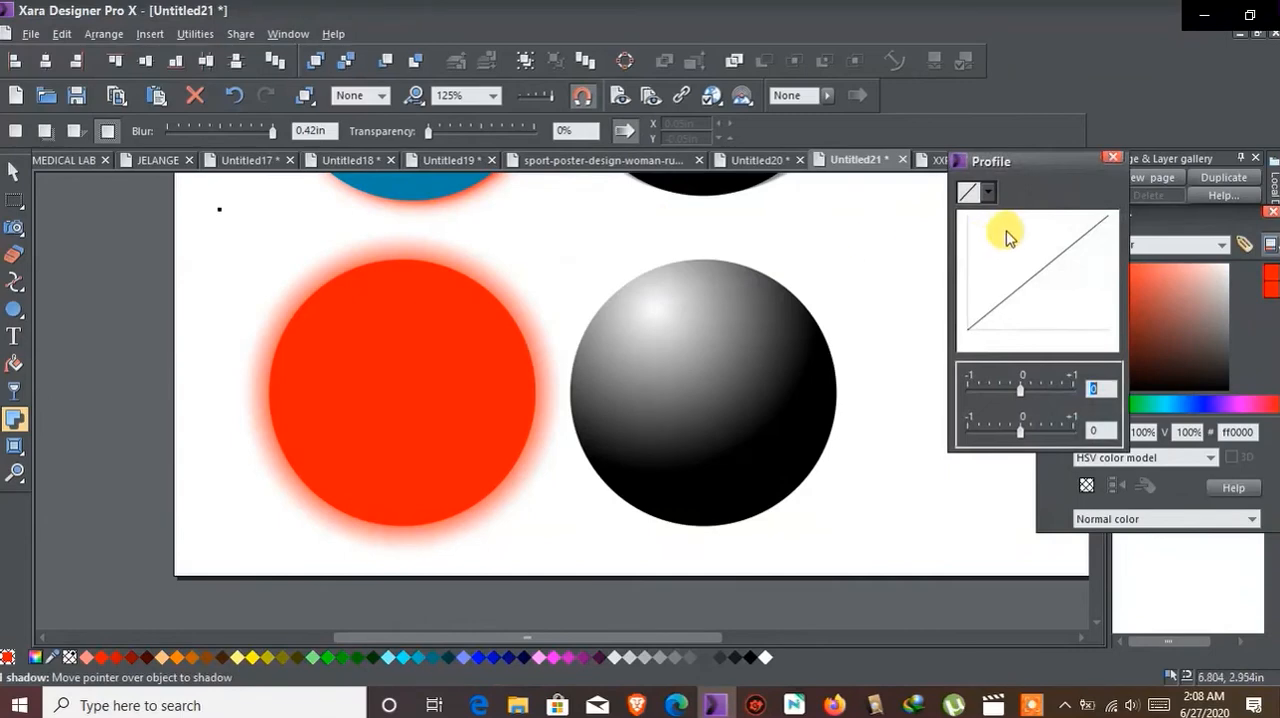
pyautogui.click(968, 290)
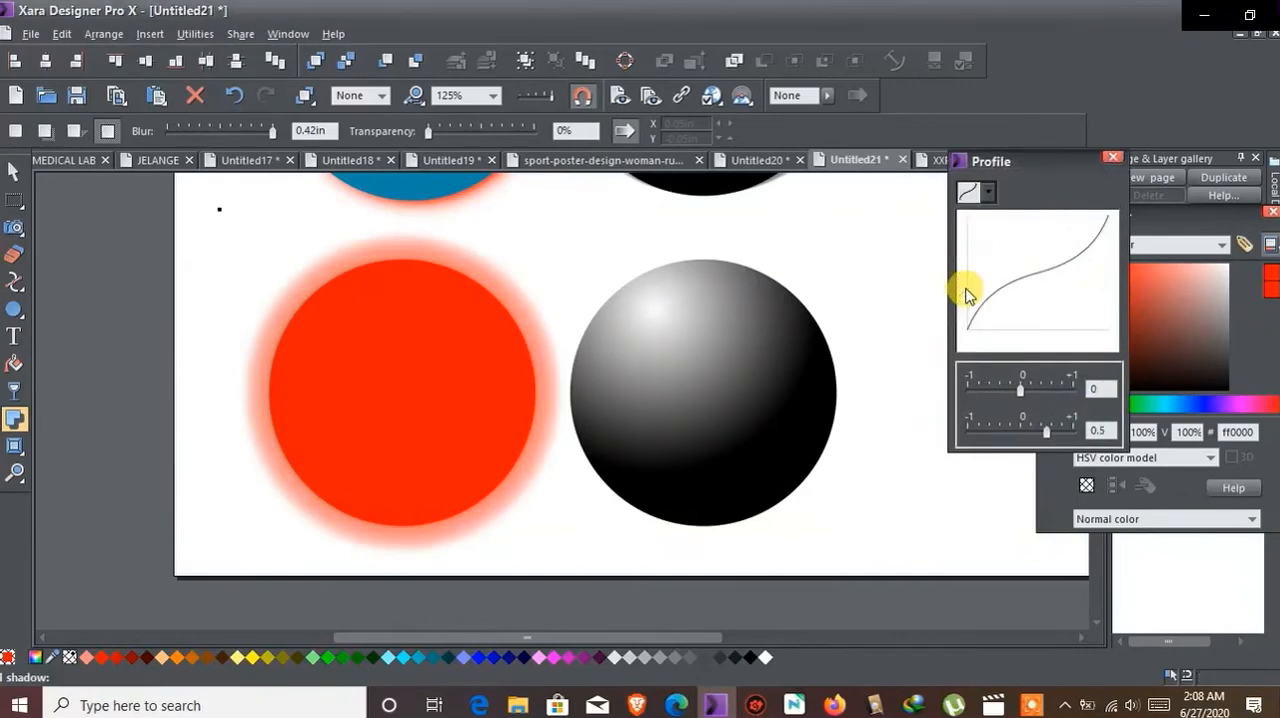
pyautogui.click(982, 203)
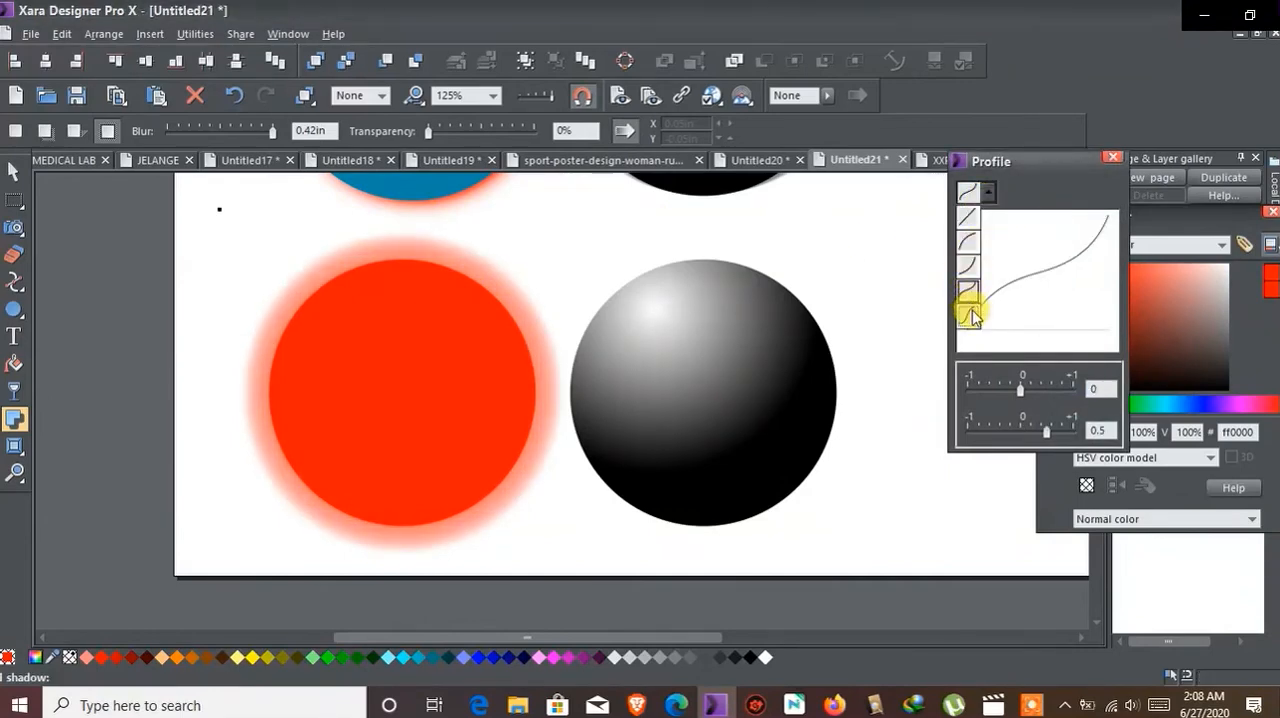
pyautogui.click(969, 314)
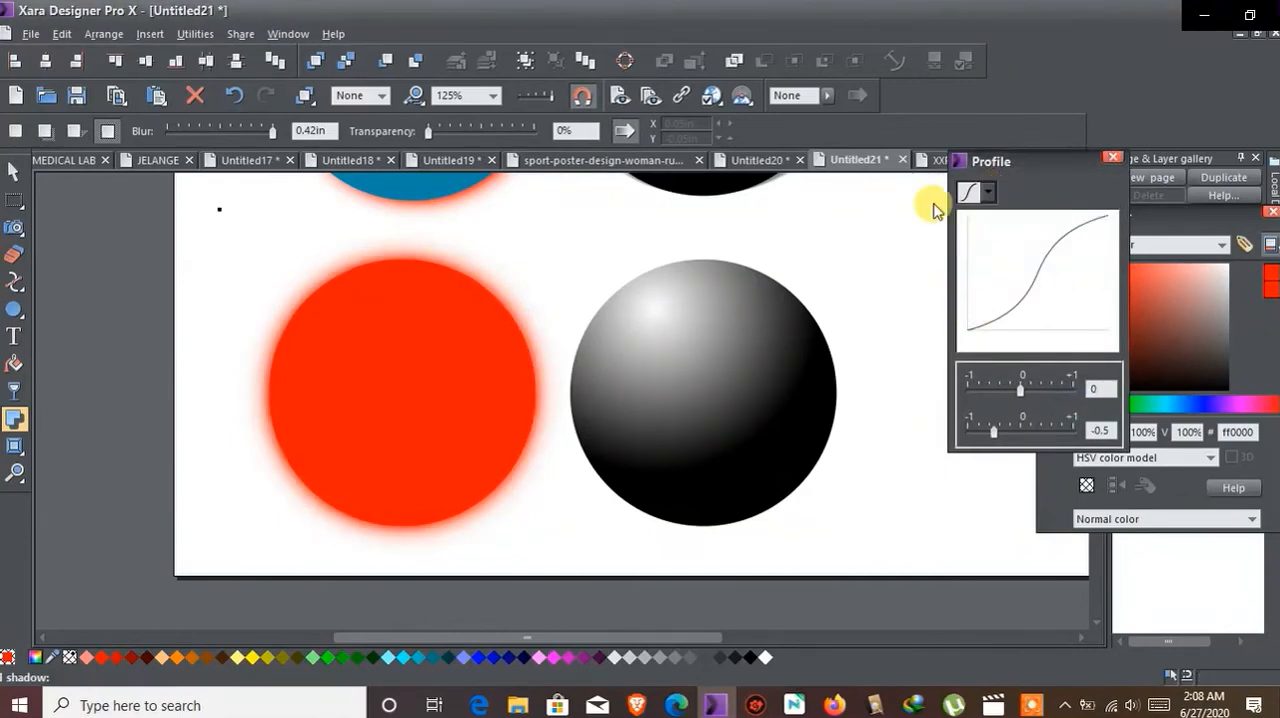
# Step: Move the glowing red circle to about X 0.57 in, Y 0.58 in
pyautogui.click(14, 171)
pyautogui.moveTo(422, 371); pyautogui.dragTo(345, 375)
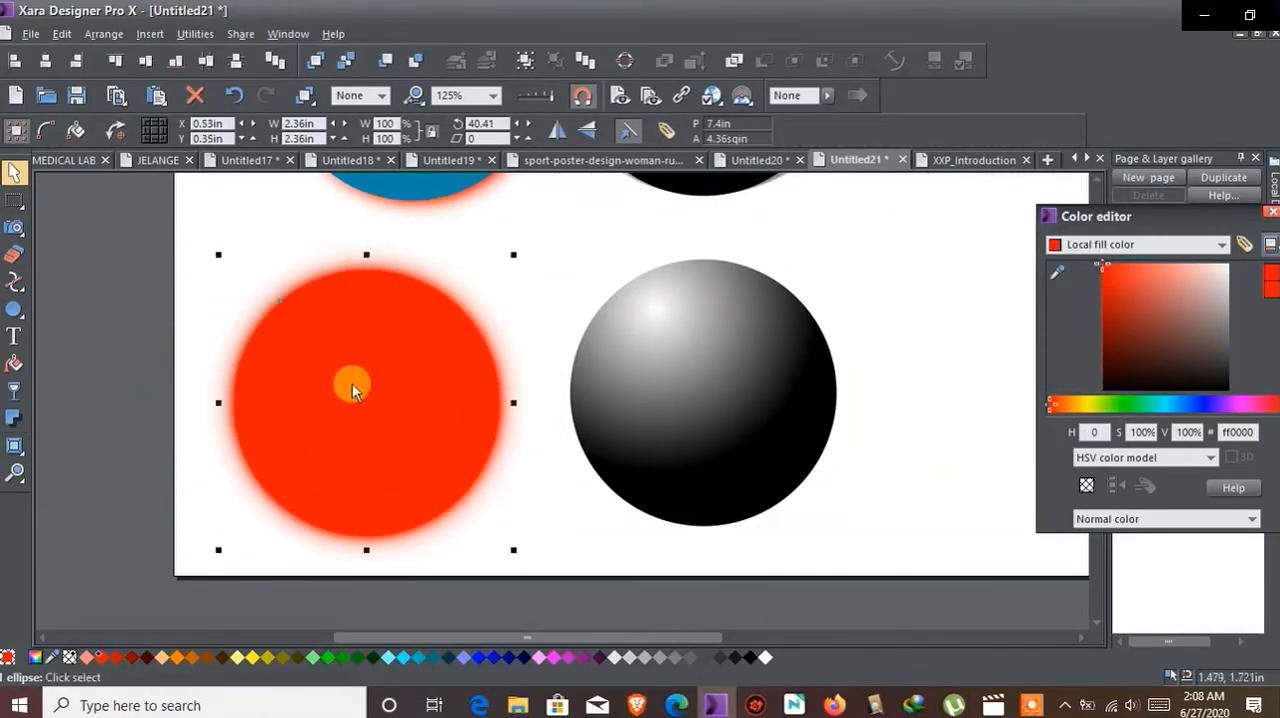
pyautogui.scroll(1, 394, 366)
pyautogui.scroll(-2, 398, 367)
pyautogui.scroll(2, 398, 367)
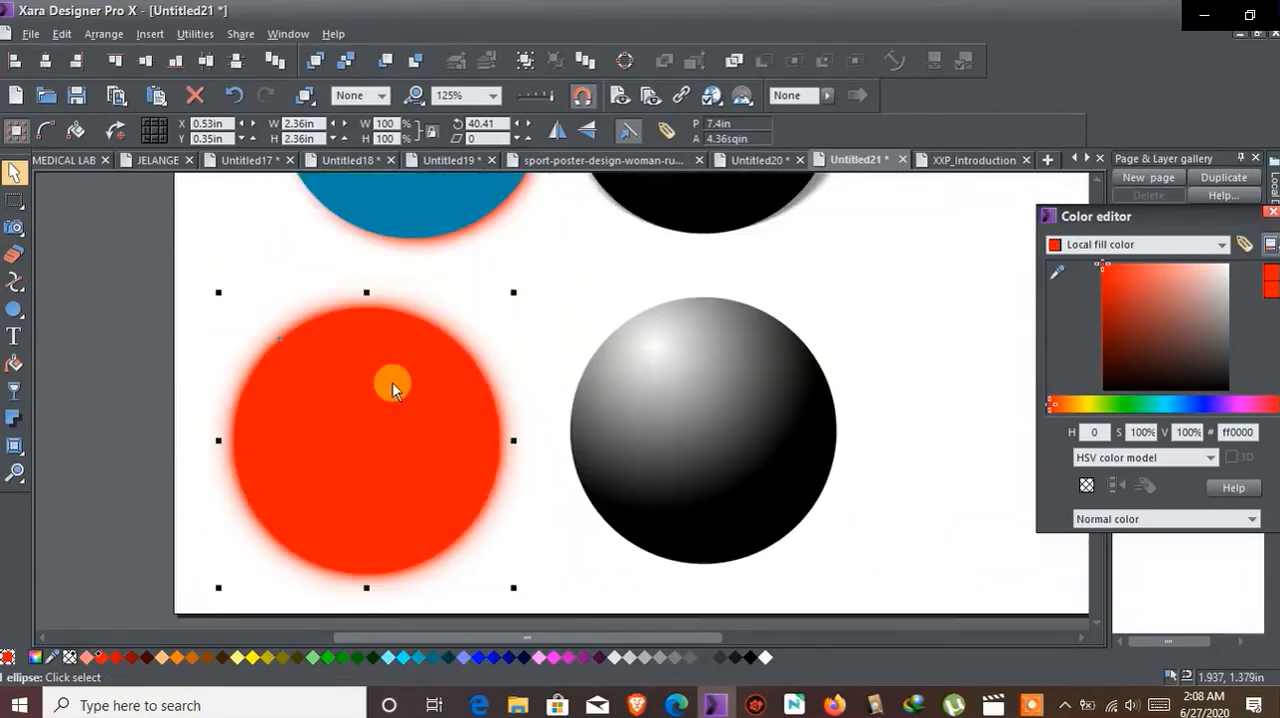
pyautogui.moveTo(384, 404); pyautogui.dragTo(389, 379)
# Step: Select only the red circle's glow and recolor it a saturated blue (about 3800e9)
pyautogui.click(477, 331)
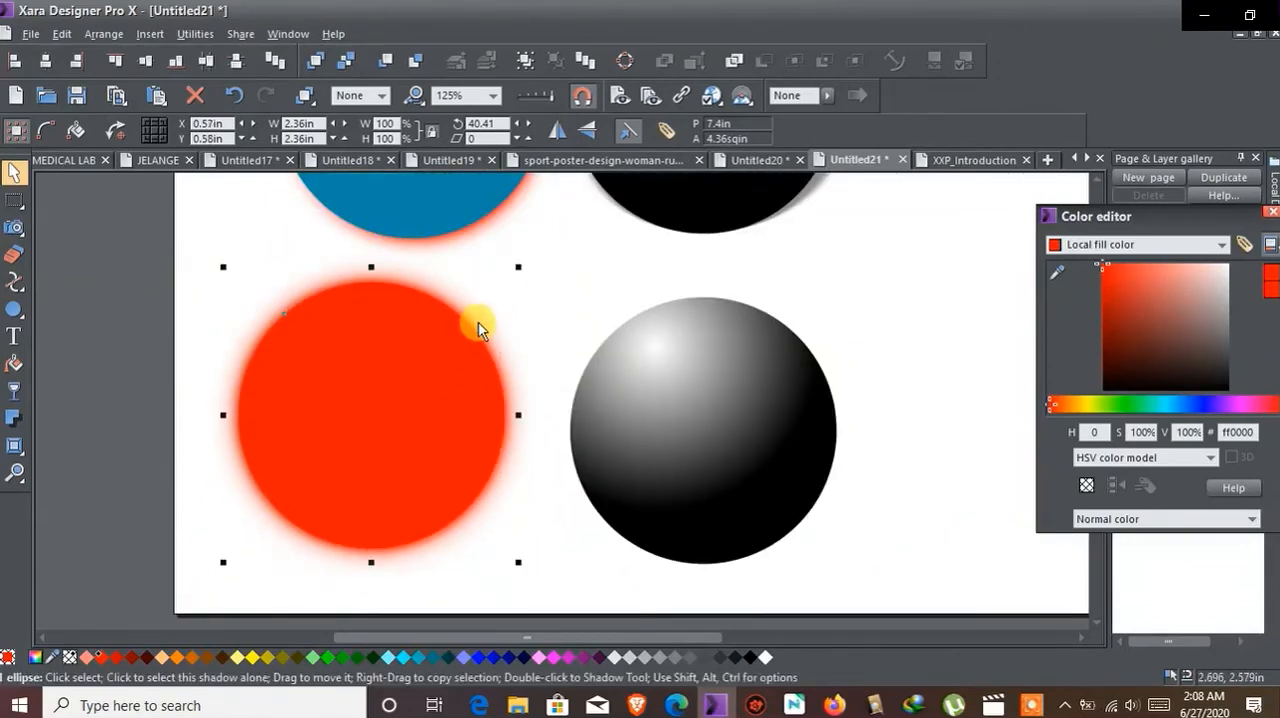
pyautogui.moveTo(1150, 332); pyautogui.dragTo(1213, 405)
pyautogui.moveTo(1128, 300); pyautogui.dragTo(1097, 271)
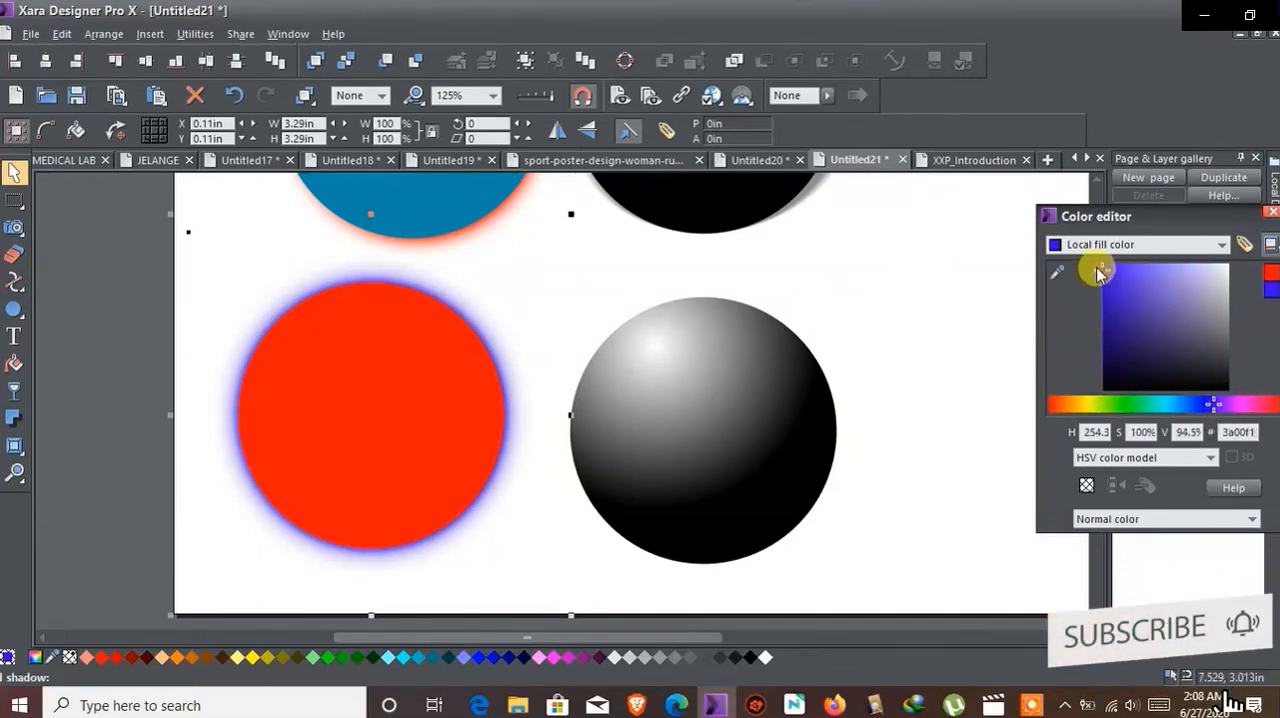
# Step: Review the red circle's blue glow alongside the shadows of the upper spheres
pyautogui.click(606, 309)
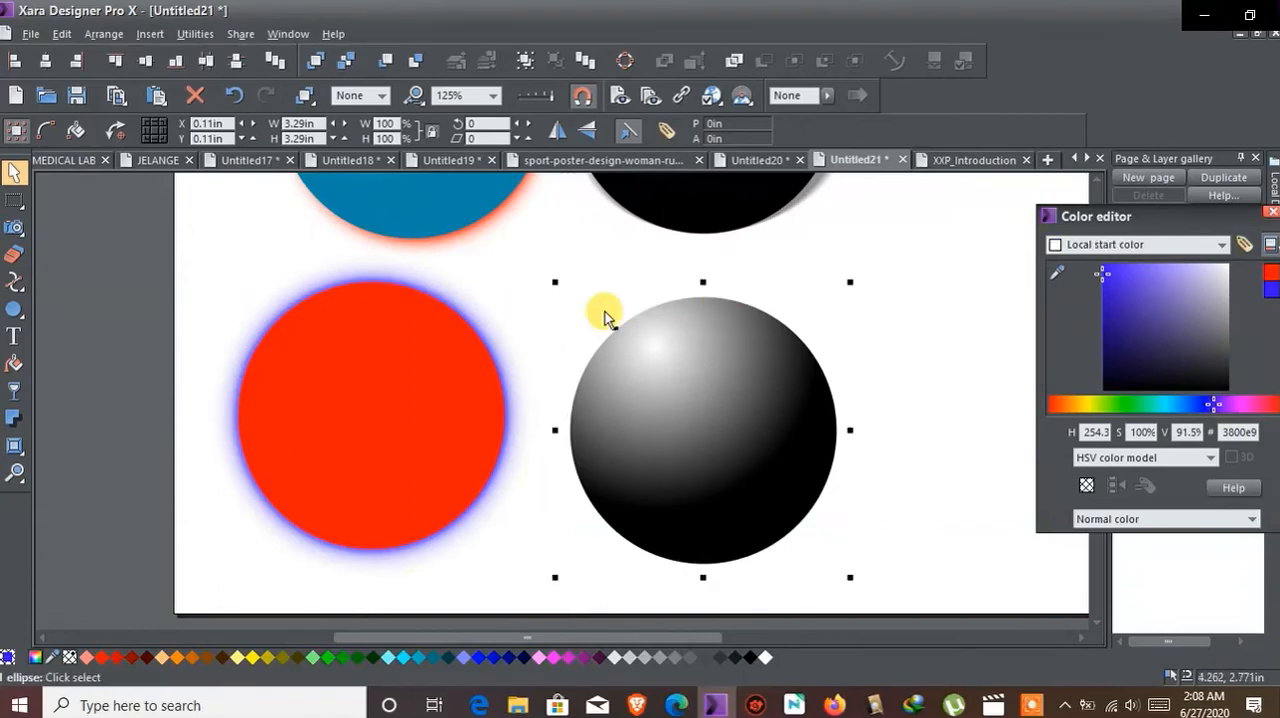
pyautogui.click(402, 360)
pyautogui.scroll(-2, 757, 428)
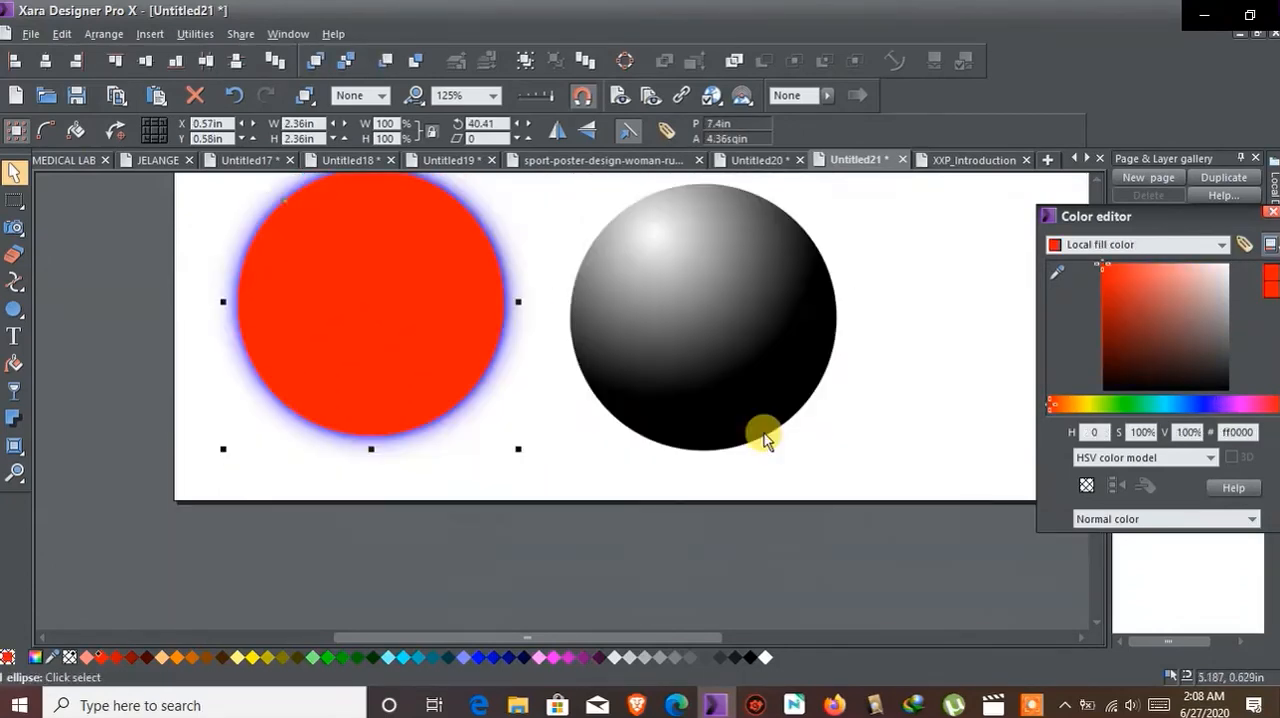
pyautogui.scroll(2, 766, 428)
pyautogui.scroll(5, 757, 428)
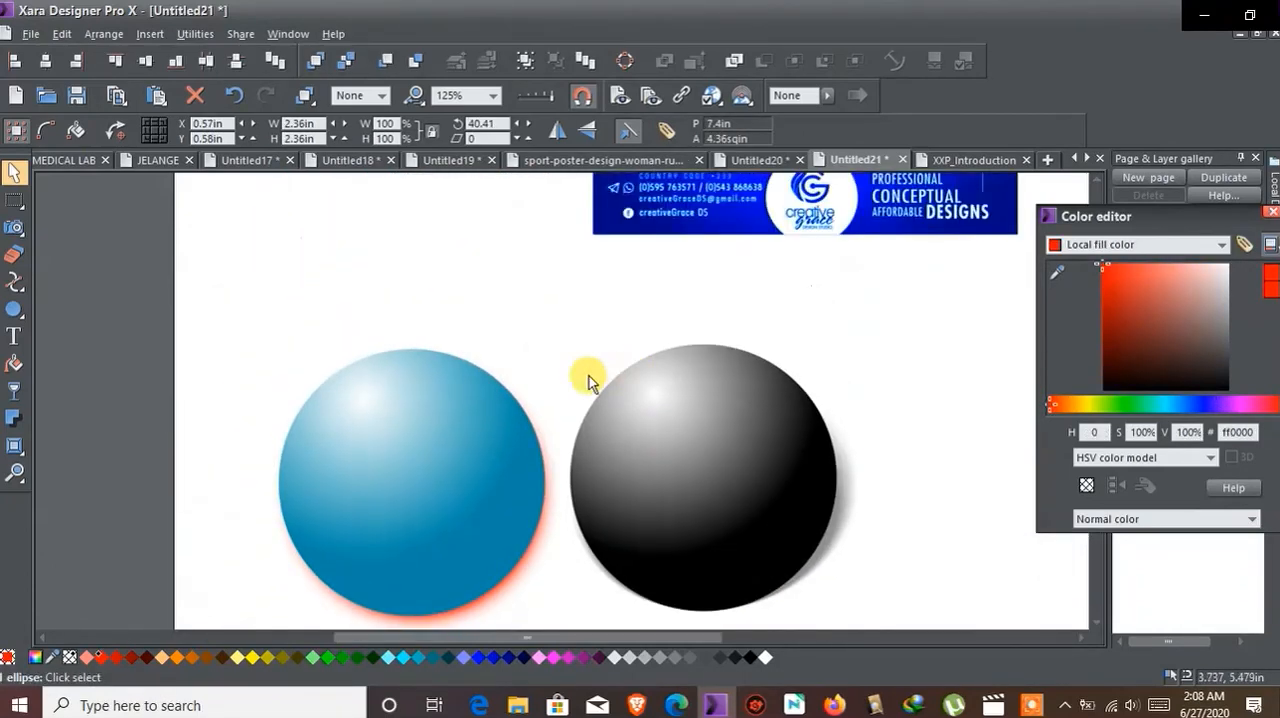
pyautogui.scroll(-3, 586, 376)
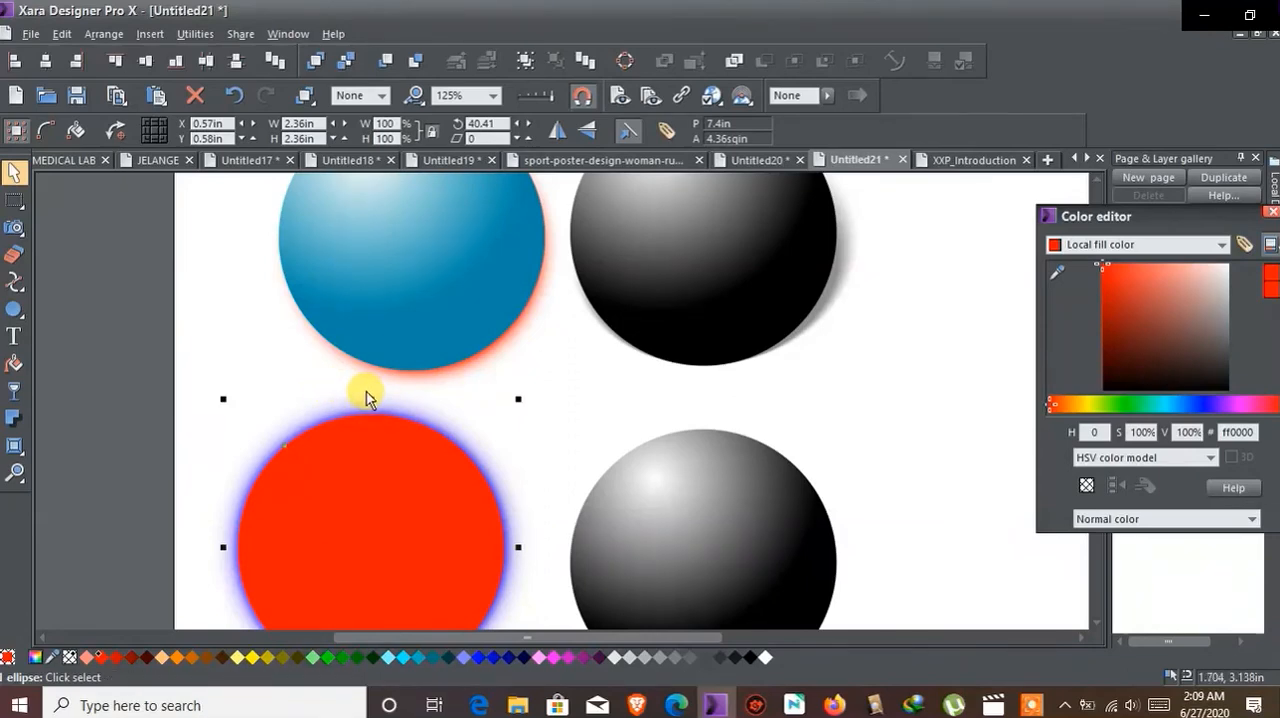
pyautogui.scroll(3, 369, 405)
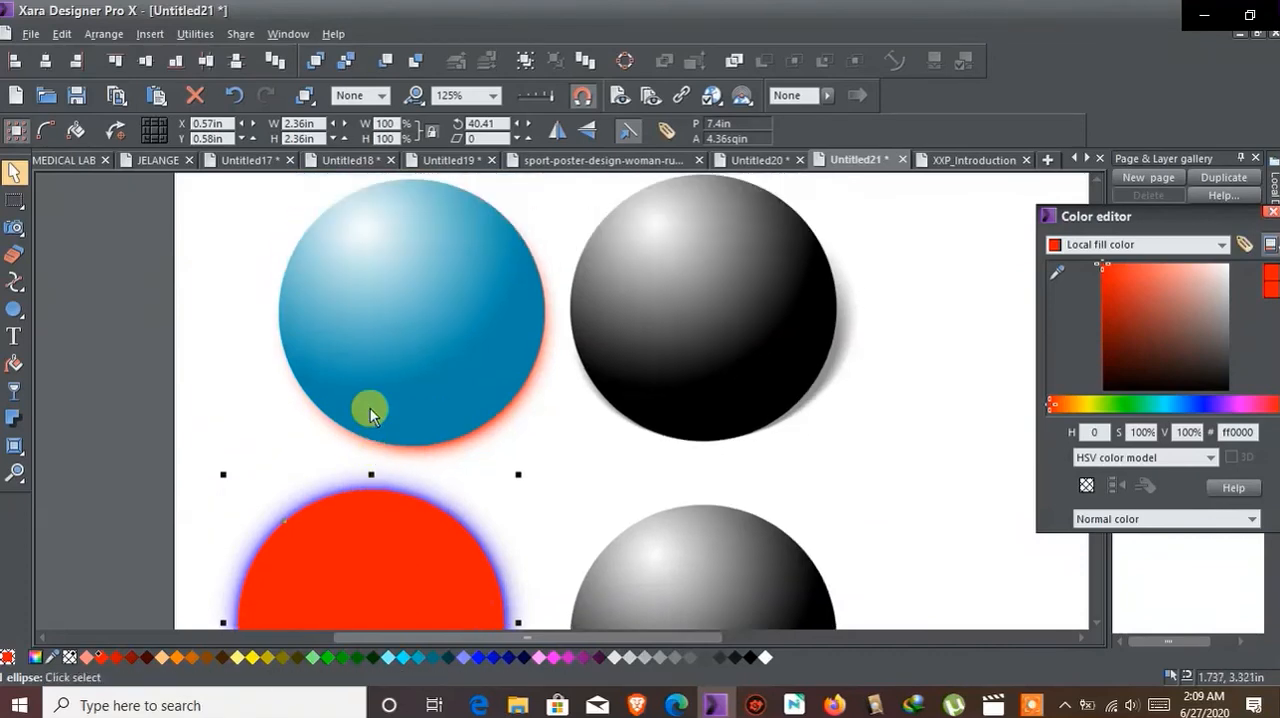